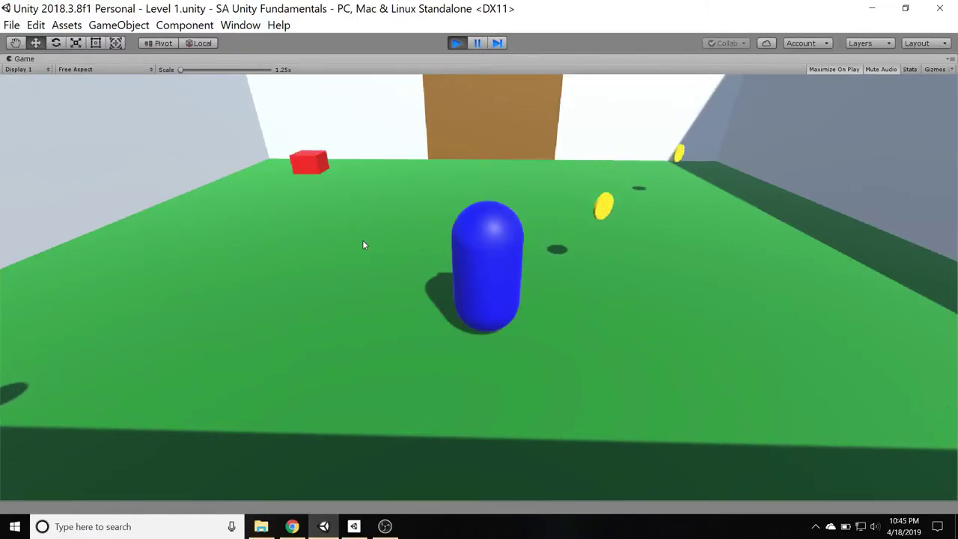
- Playtest the level by turning the blue capsule player to survey the walled room's coins, box and brown door
key(a)
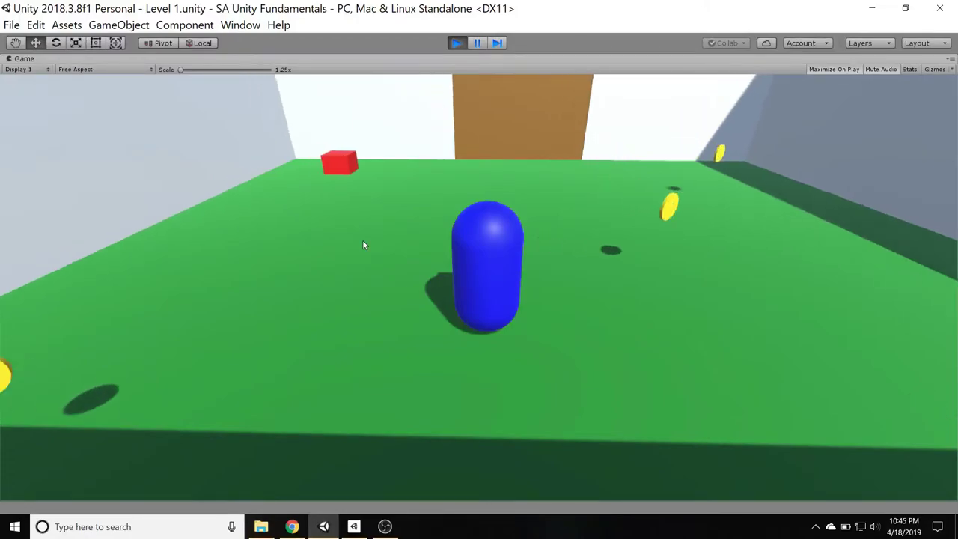
key(d)
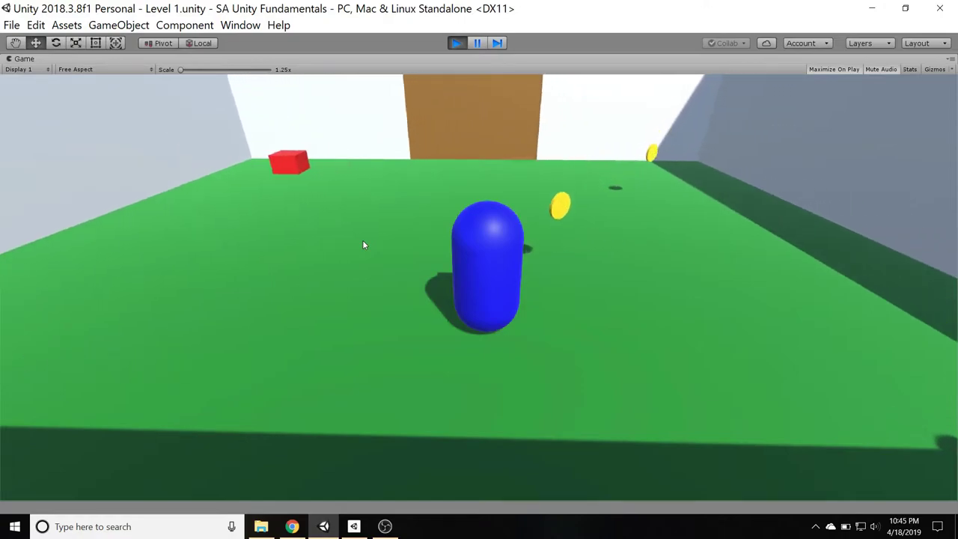
key(a)
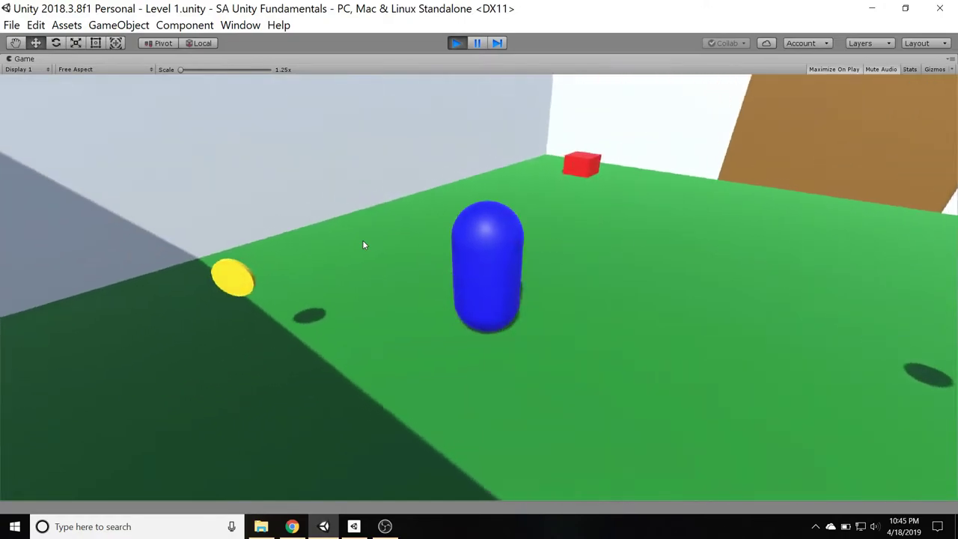
key(w)
key(s)
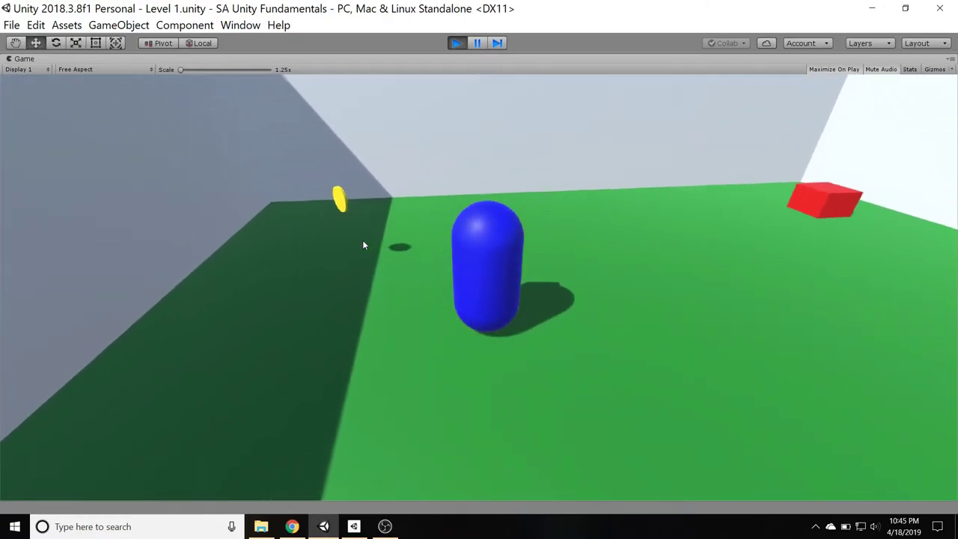
key(d)
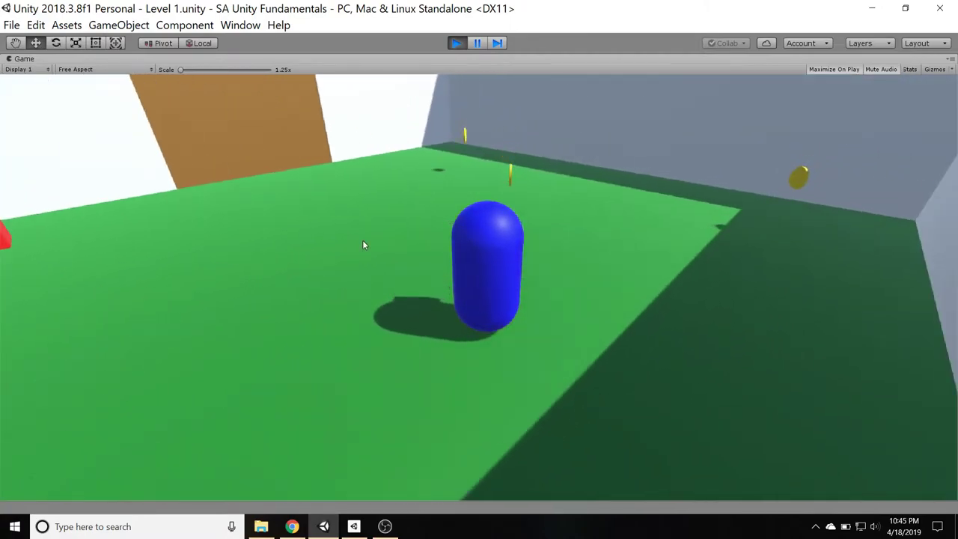
- Steer the blue capsule player through the coins near the shaded wall to test coin pickup
key(a)
key(d)
key(w)
key(a)
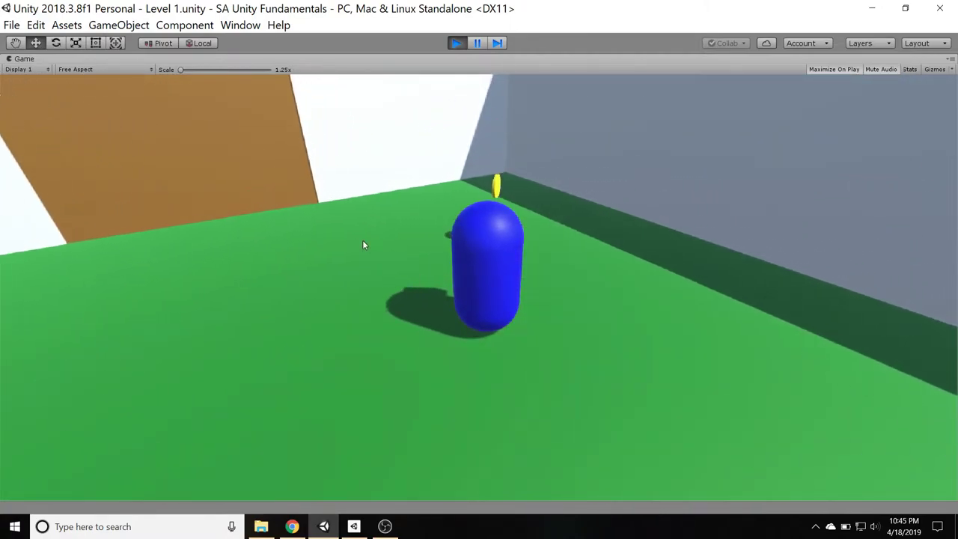
key(a)
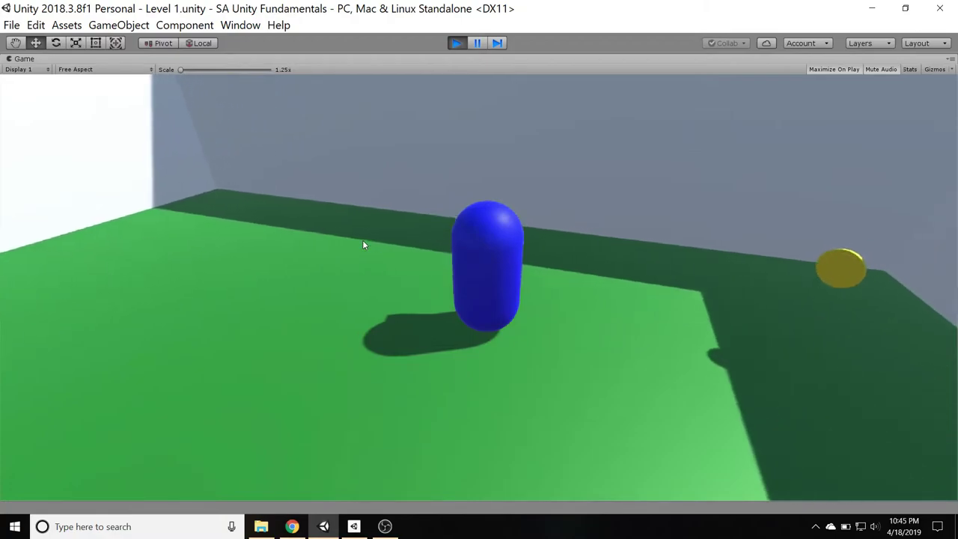
key(d)
key(w)
key(s)
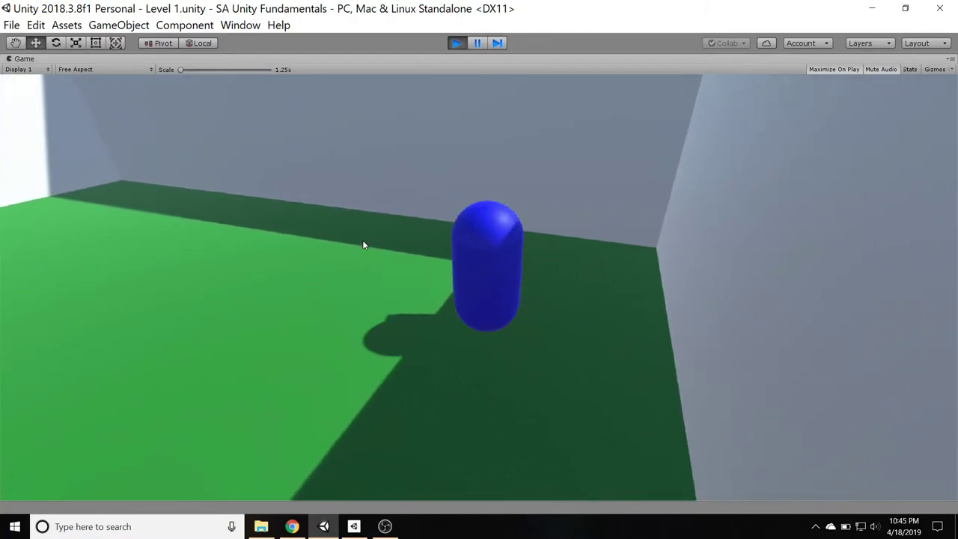
- Turn the player back and test its third-person movement across the floor, facing the remaining coin by the opposite wall
key(a)
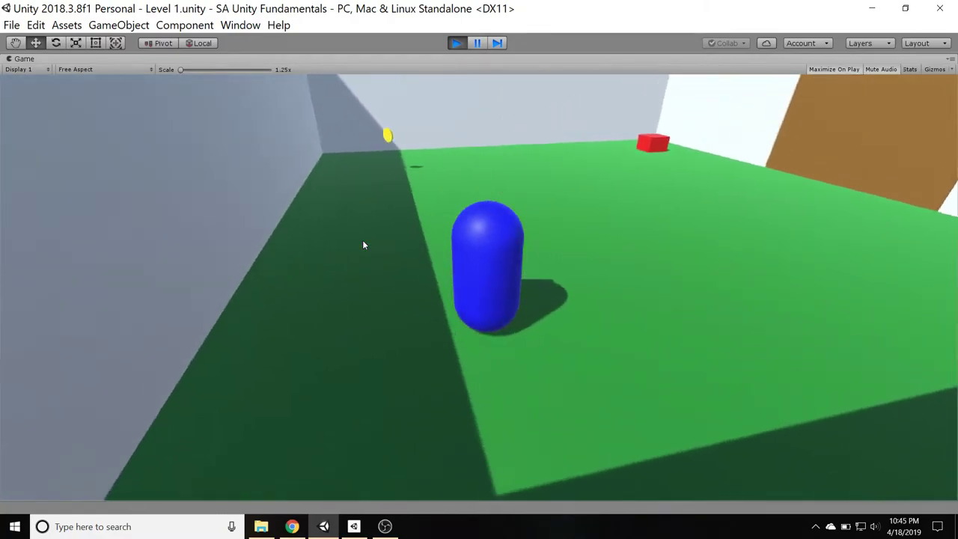
key(a)
key(w)
key(d)
key(a)
key(s)
key(d)
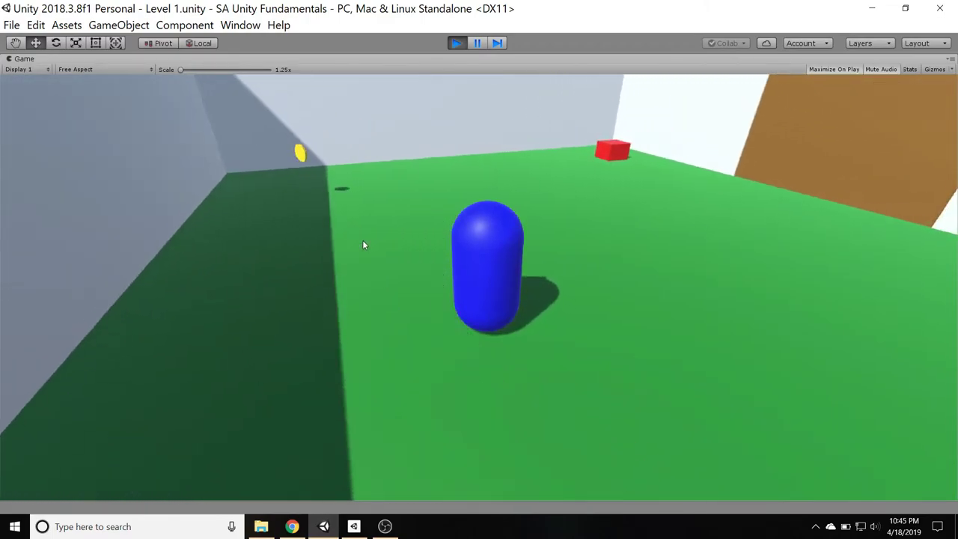
key(a)
key(s)
key(d)
key(a)
key(w)
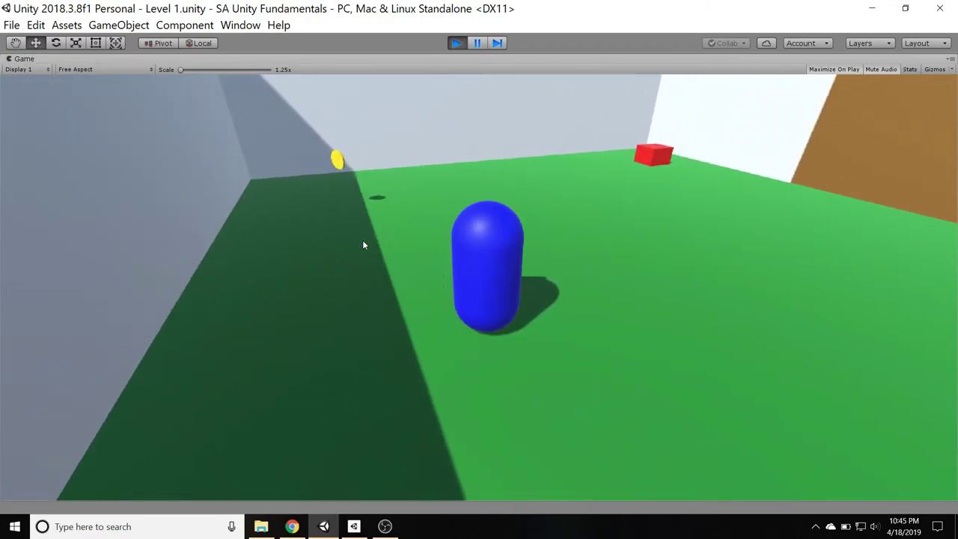
- Switch the game to first-person view and walk the player into the remaining coin
key(c)
key(a)
key(w)
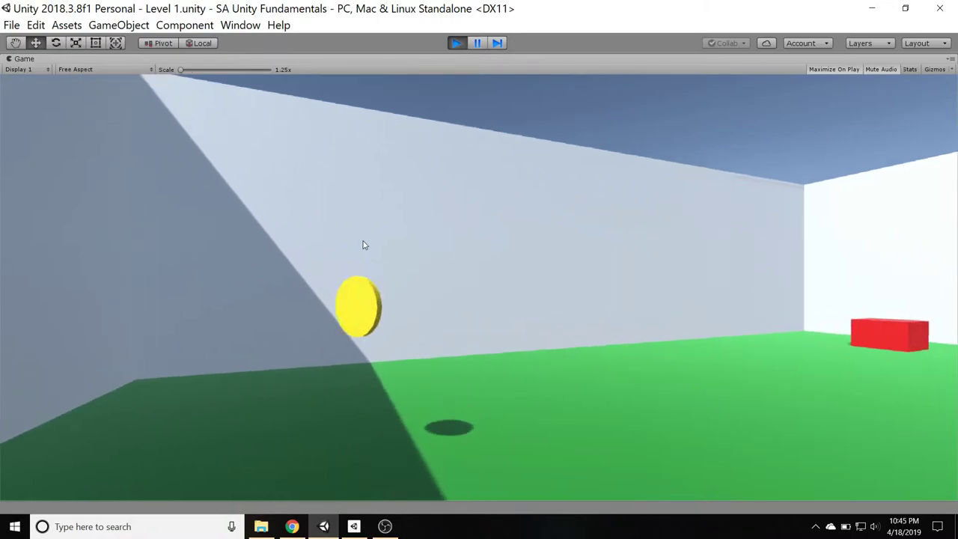
key(w)
key(a)
key(d)
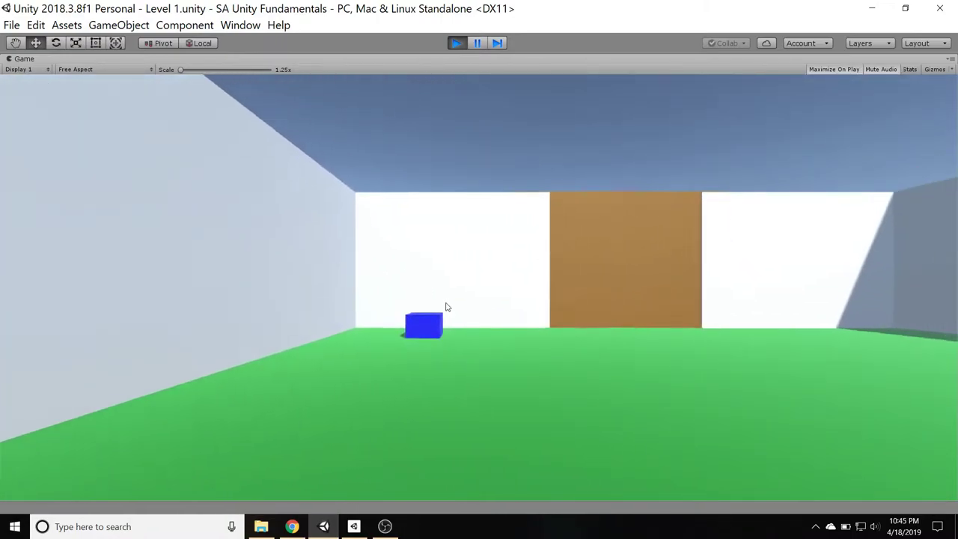
- Walk up to the blue box beside the brown door and leave the room to test the exit
key(w)
key(a)
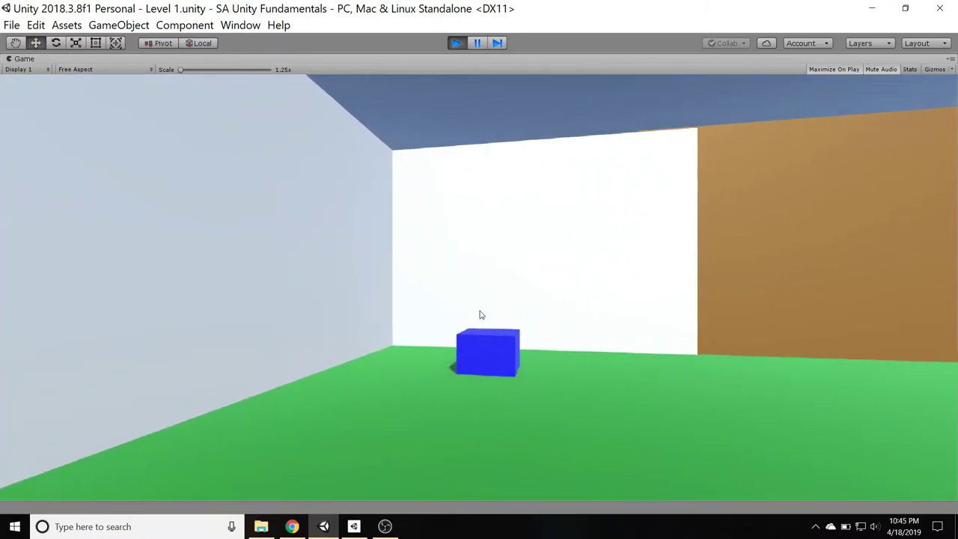
key(s)
key(d)
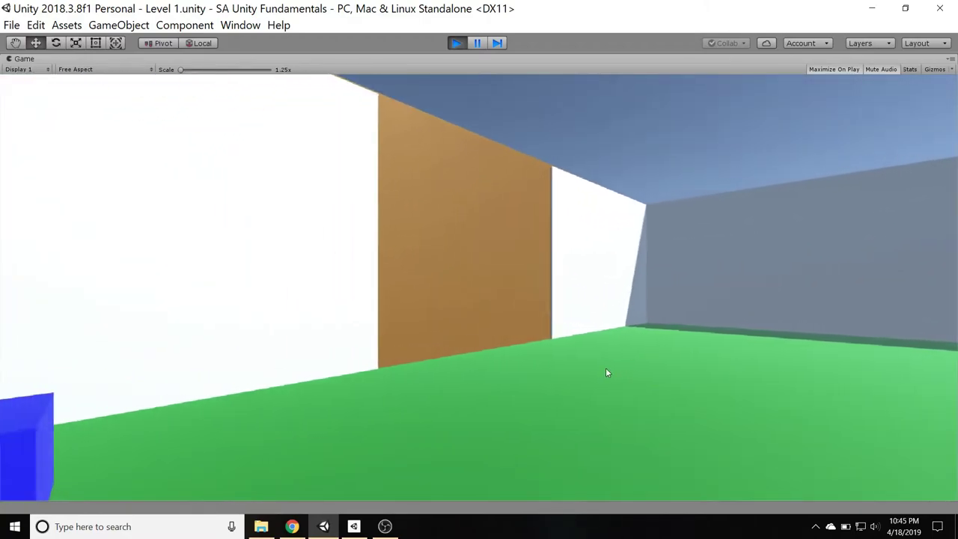
key(w)
key(a)
key(d)
key(a)
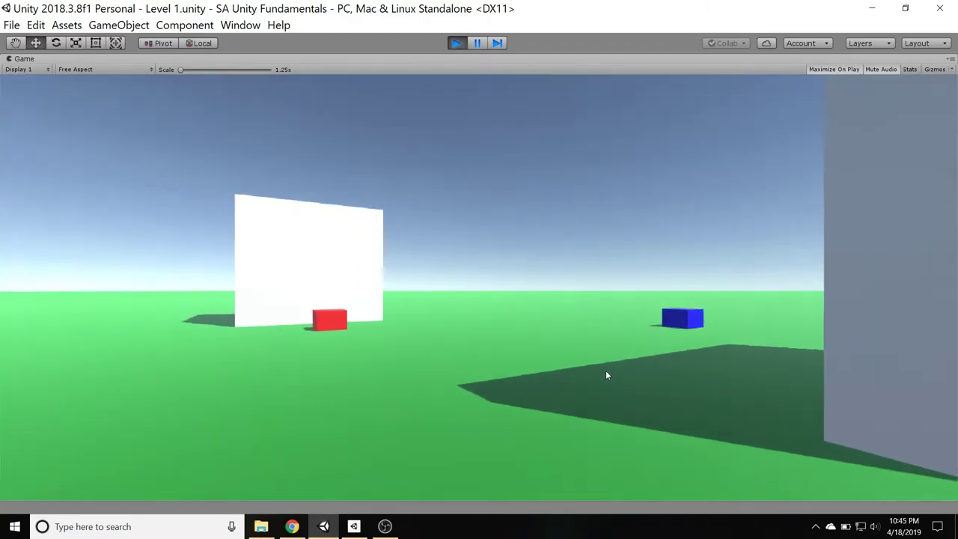
- Explore the open field in first person, approaching the red box by the white wall and observing the visored capsule character
key(a)
key(d)
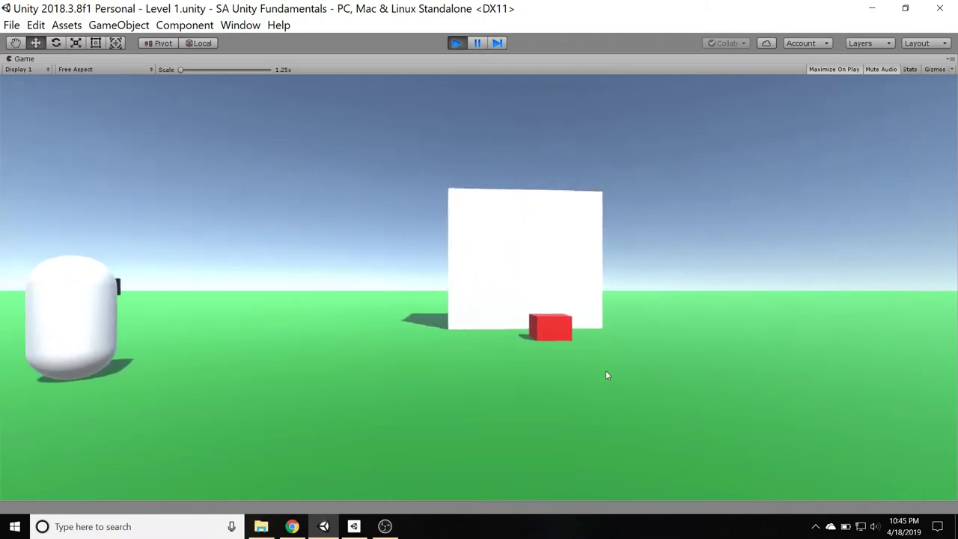
key(a)
key(d)
key(w)
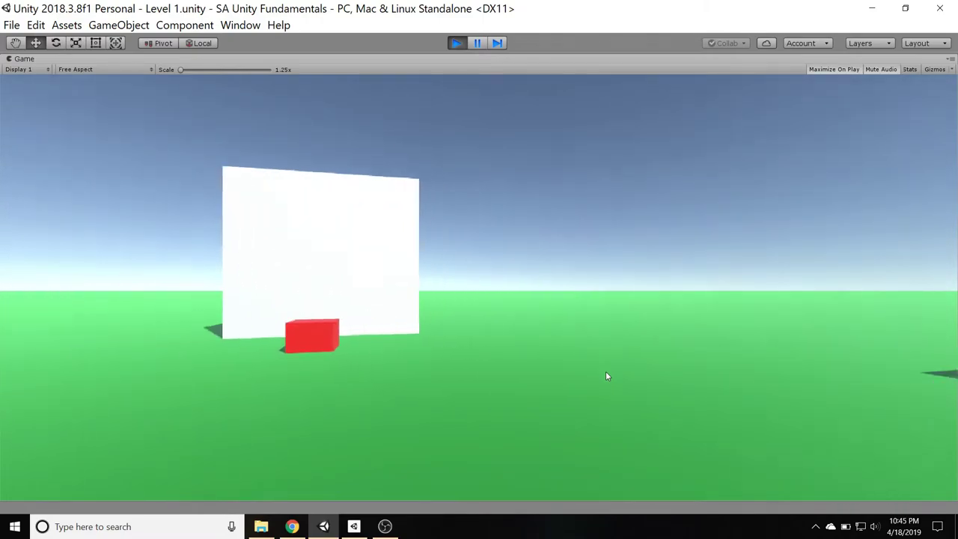
key(a)
key(d)
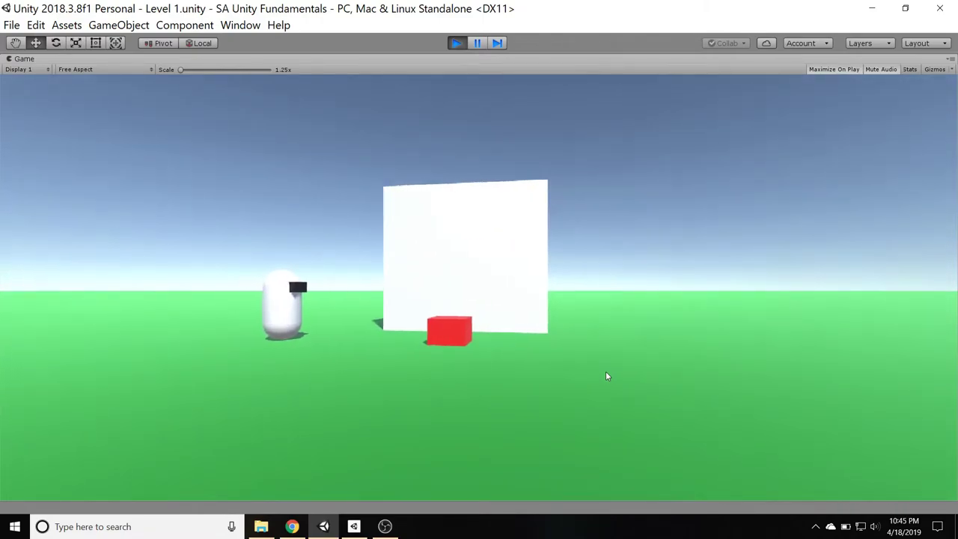
key(w)
key(d)
key(a)
key(s)
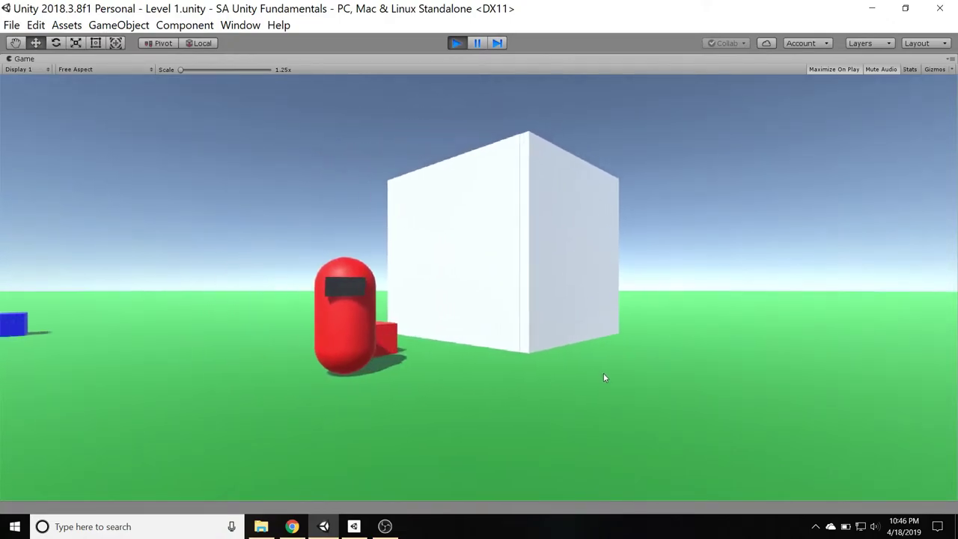
- Walk between the buildings past the blue and red boxes to test the outdoor area near the visored capsule
key(a)
key(s)
key(w)
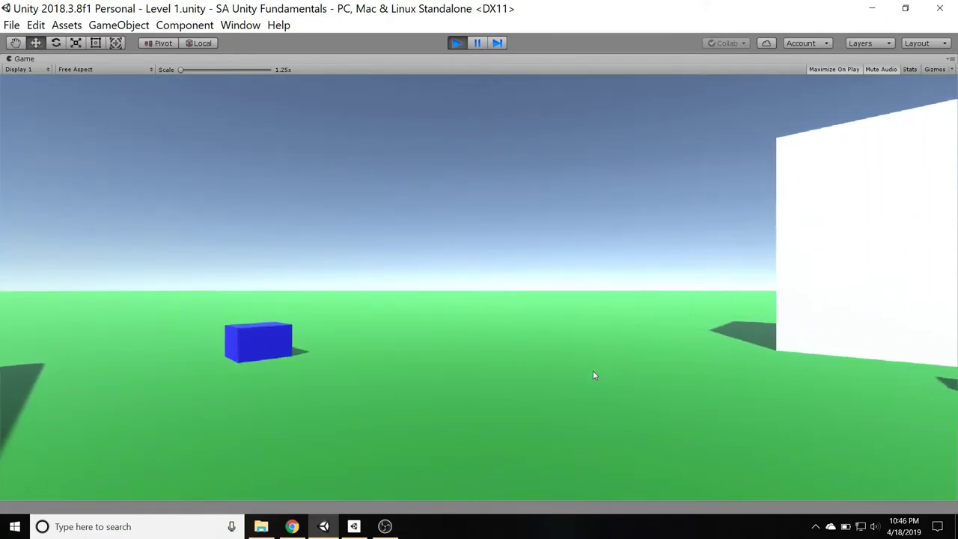
key(a)
key(w)
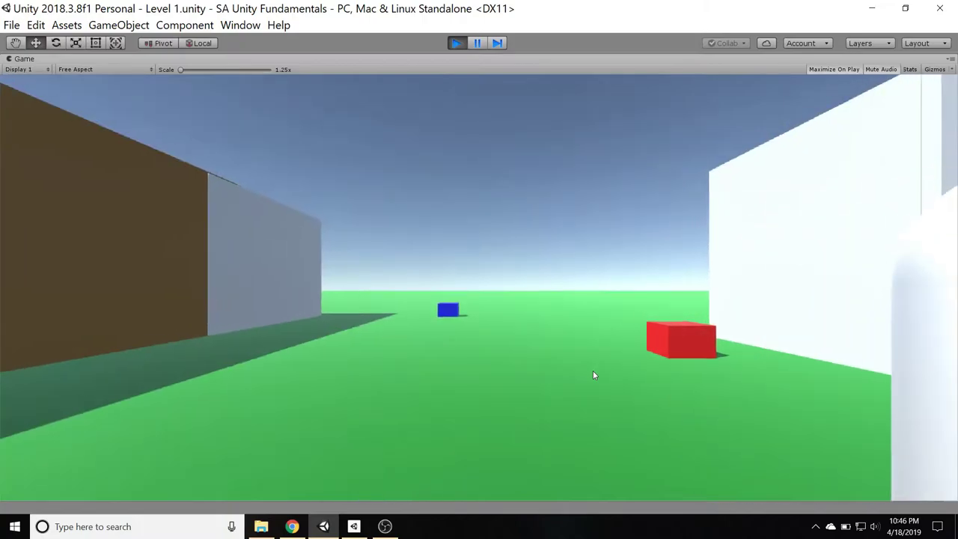
key(a)
key(w)
key(d)
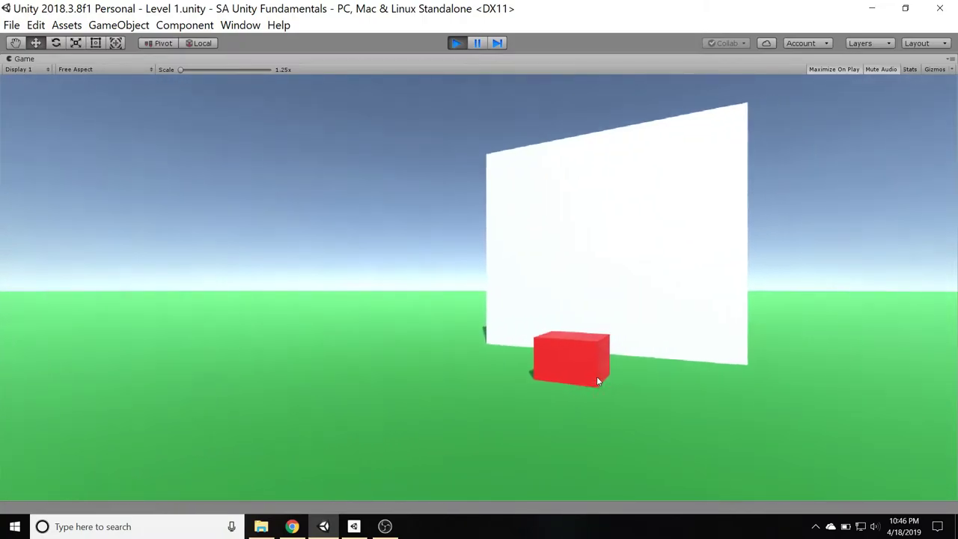
key(w)
key(d)
key(a)
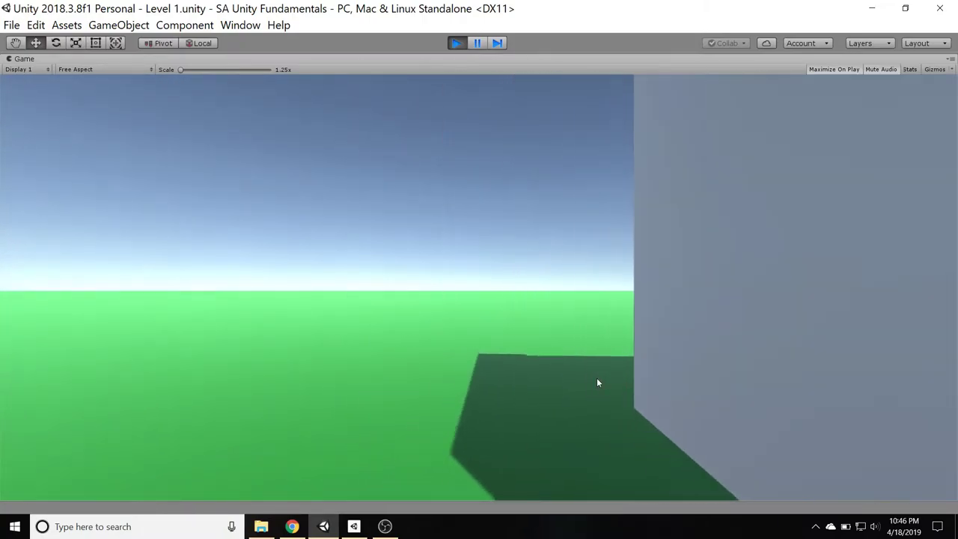
- Move around the grey walls, brown door and red box to continue testing the outdoor area
key(w)
key(a)
key(d)
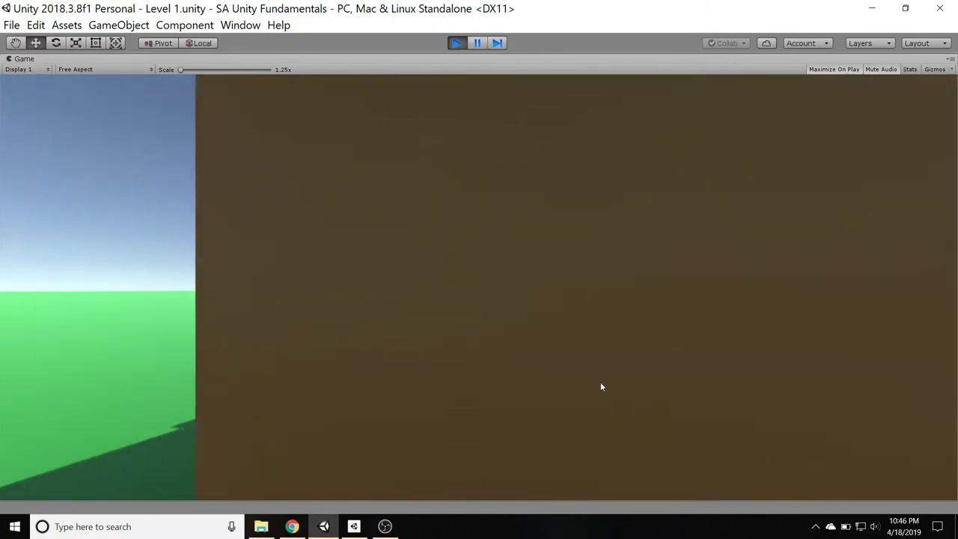
key(s)
key(d)
key(w)
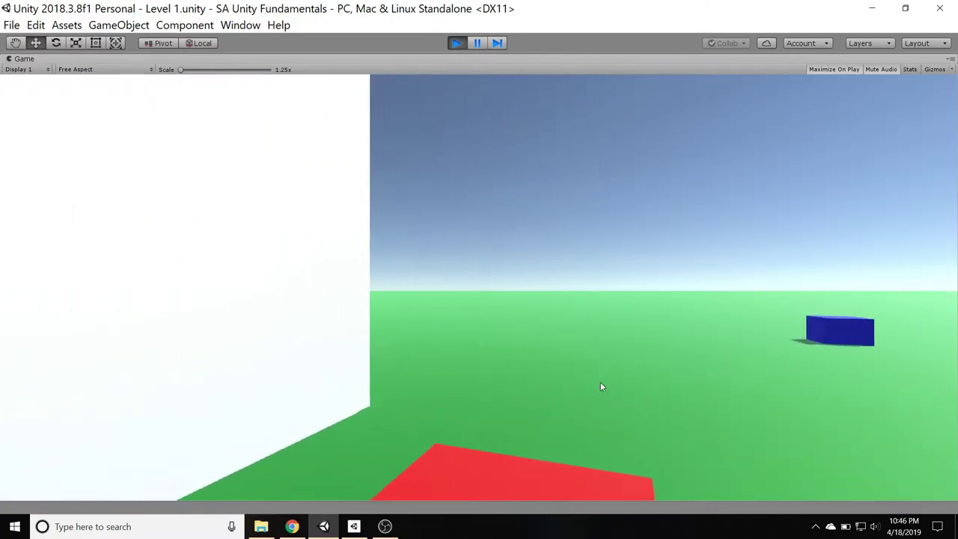
key(a)
key(s)
key(w)
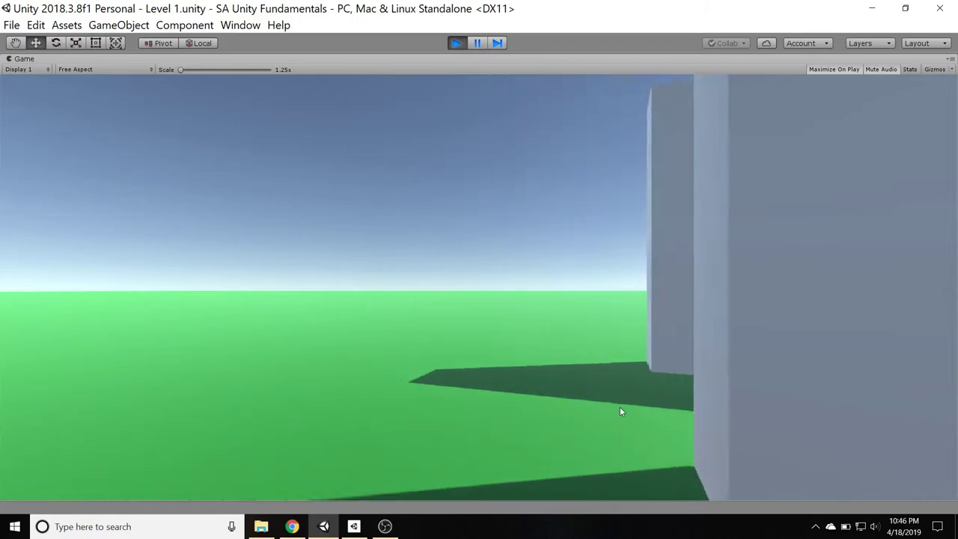
key(w)
key(d)
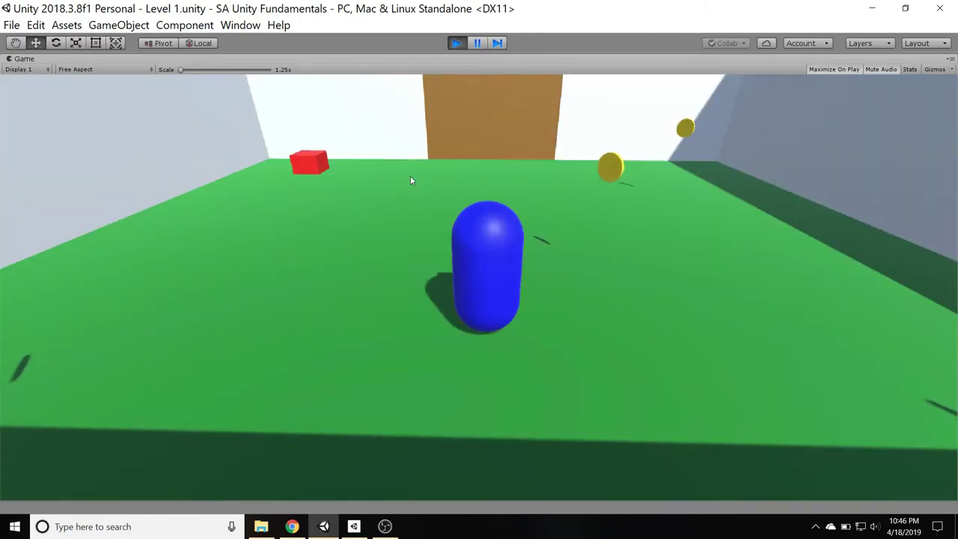
- Turn the player briefly at the level's starting point and stop the playtest
key(a)
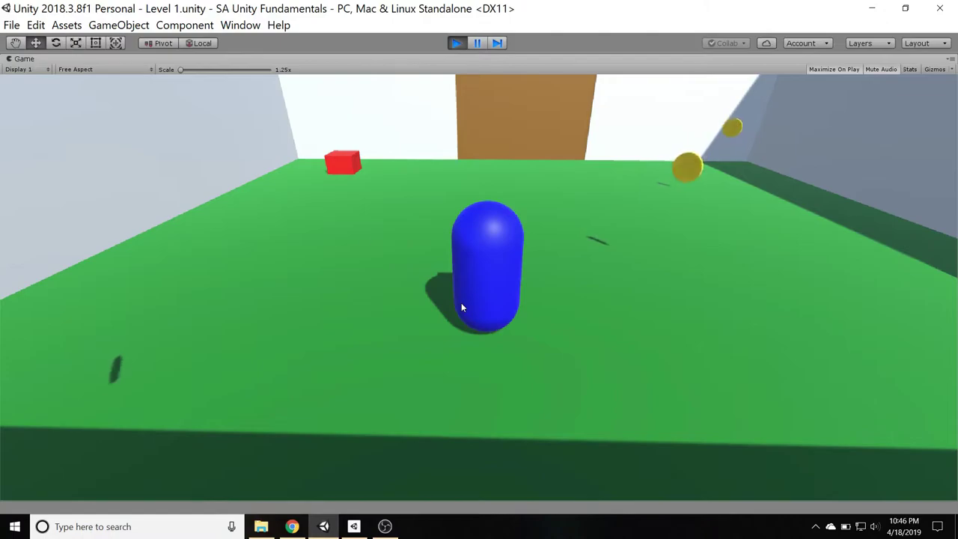
click(455, 43)
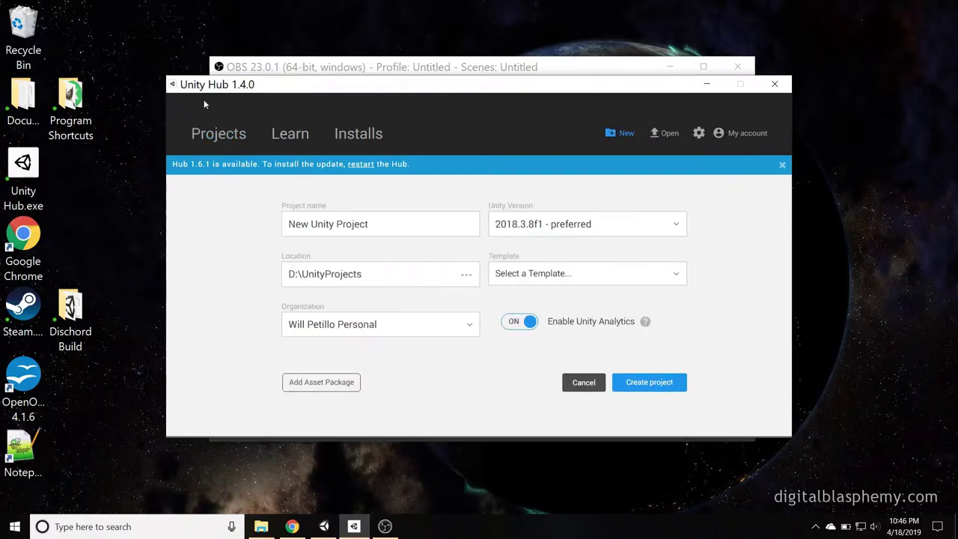
- Name the new Unity project "SA Unity Fundamentals - Teaching"
triple_click(385, 228)
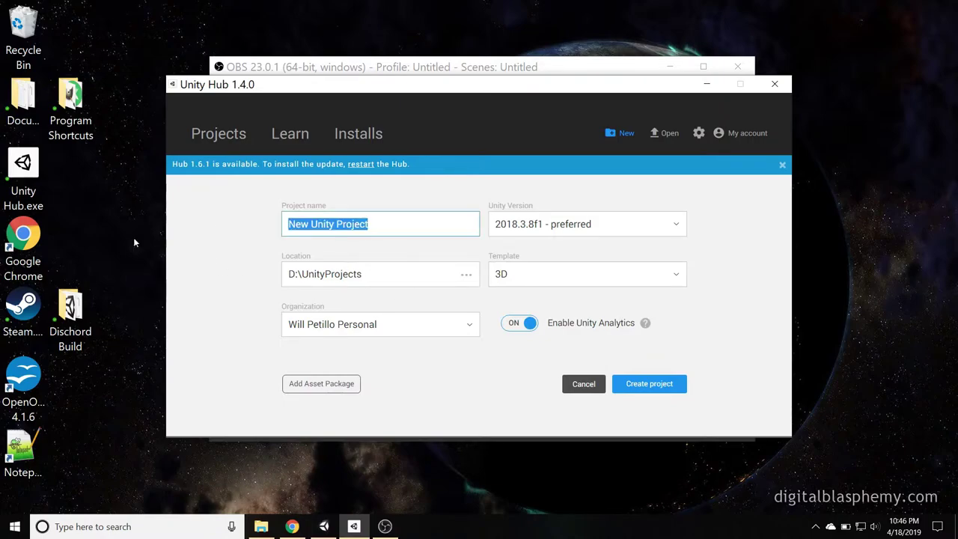
text(SA)
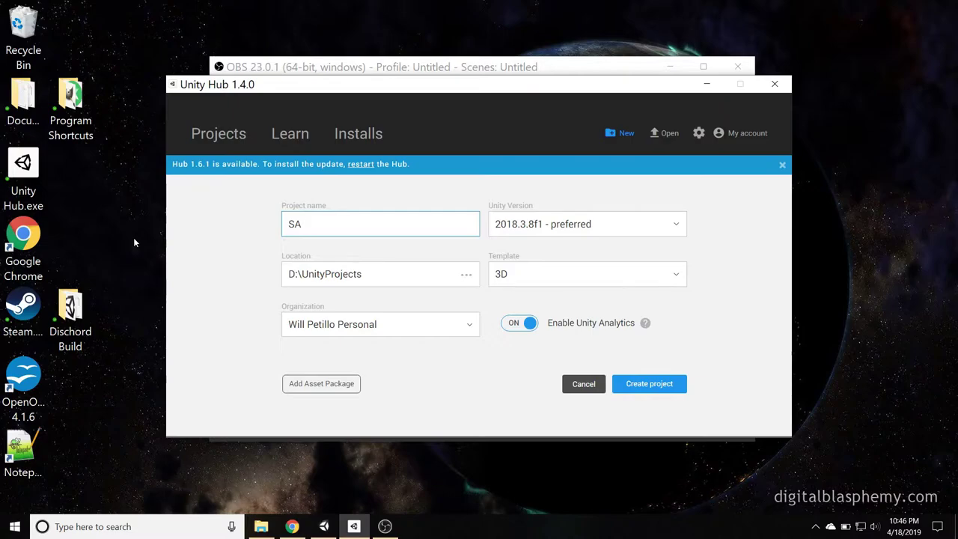
text( Unity fiu)
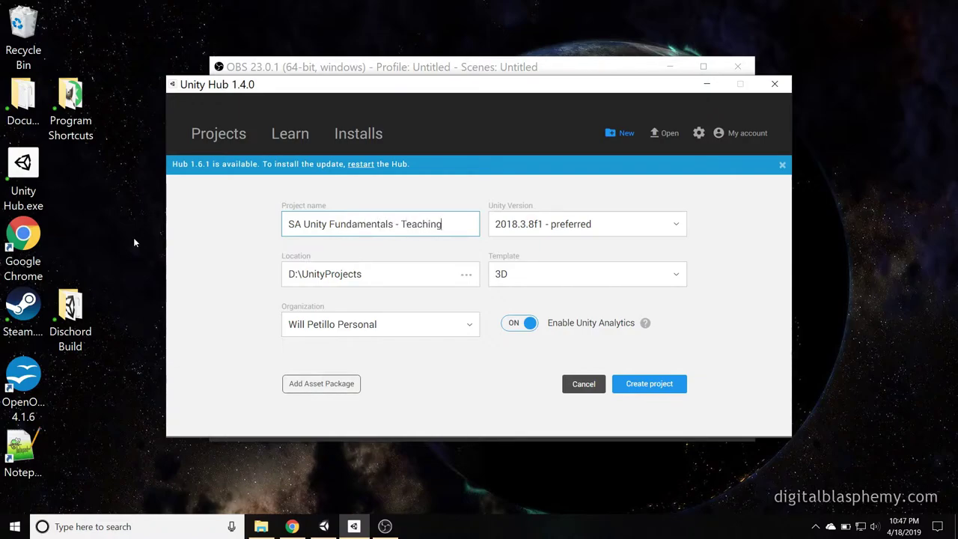
- Set the project location to D:\UnityProjects\Teaching and create the 3D project
click(466, 277)
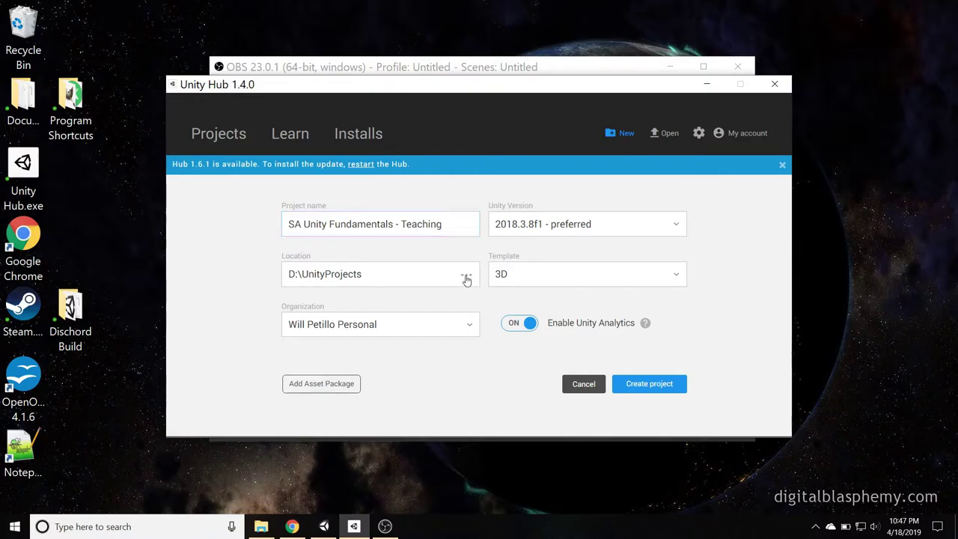
scroll(354, 299, down, 1)
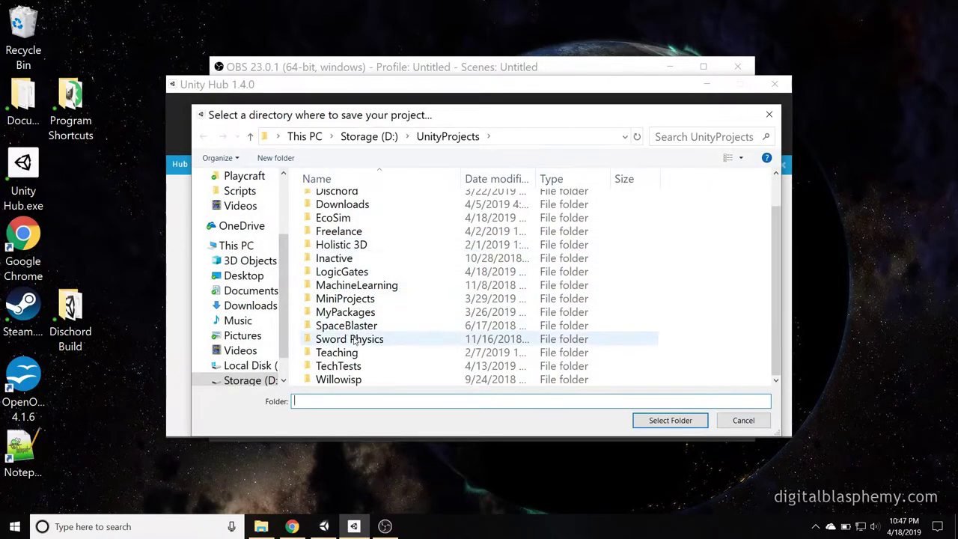
click(351, 353)
click(659, 422)
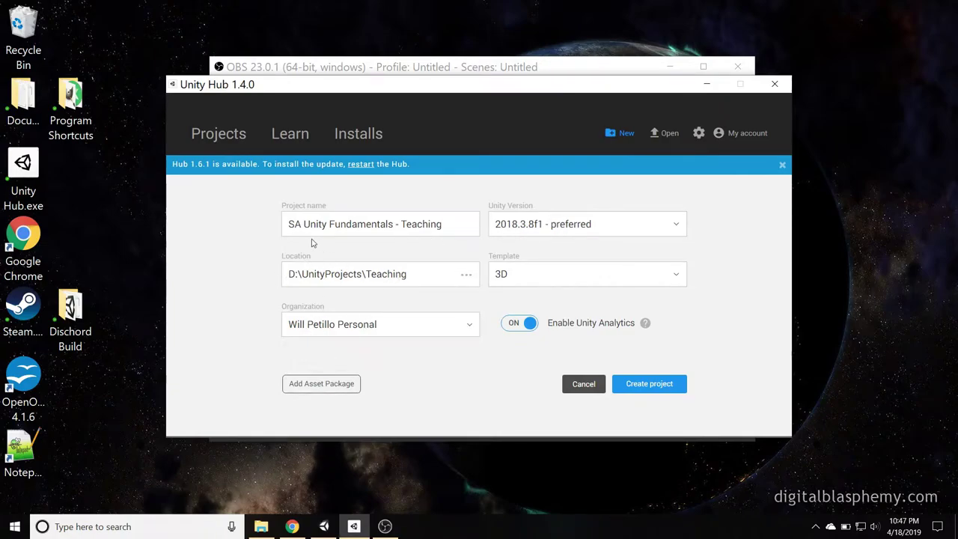
click(648, 385)
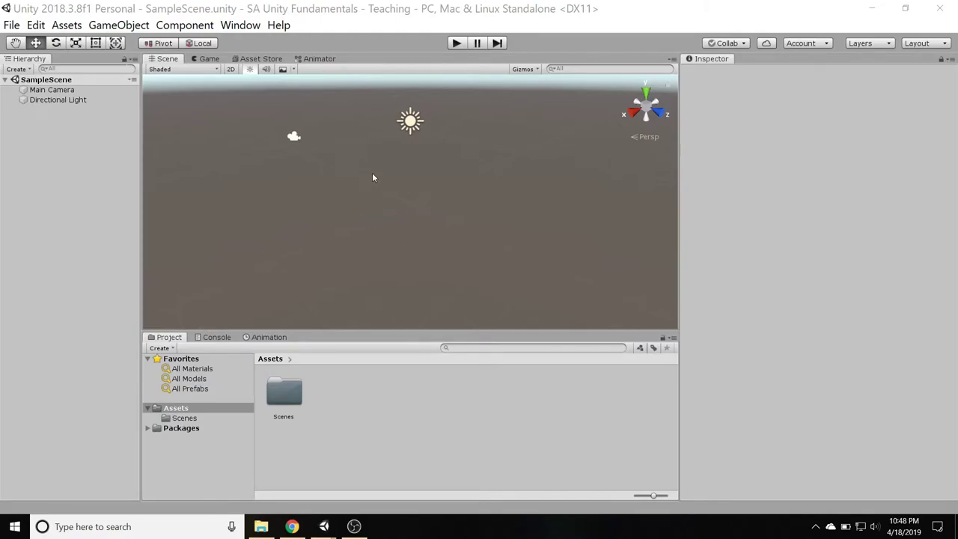
- Examine the new sample scene and its Main Camera from several angles and distances
right_drag(428, 175, 541, 169)
alt+drag(541, 169, 387, 124)
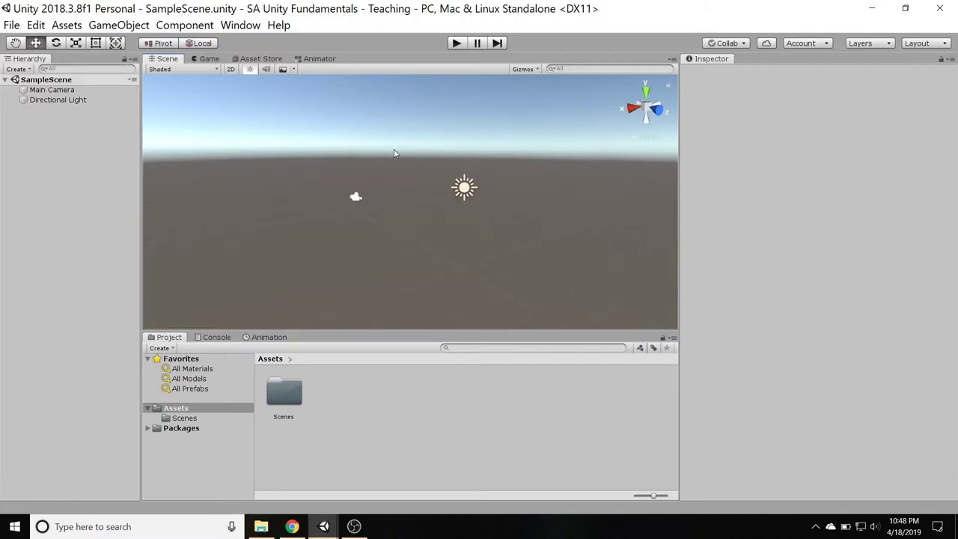
scroll(404, 194, up, 3)
scroll(418, 185, down, 3)
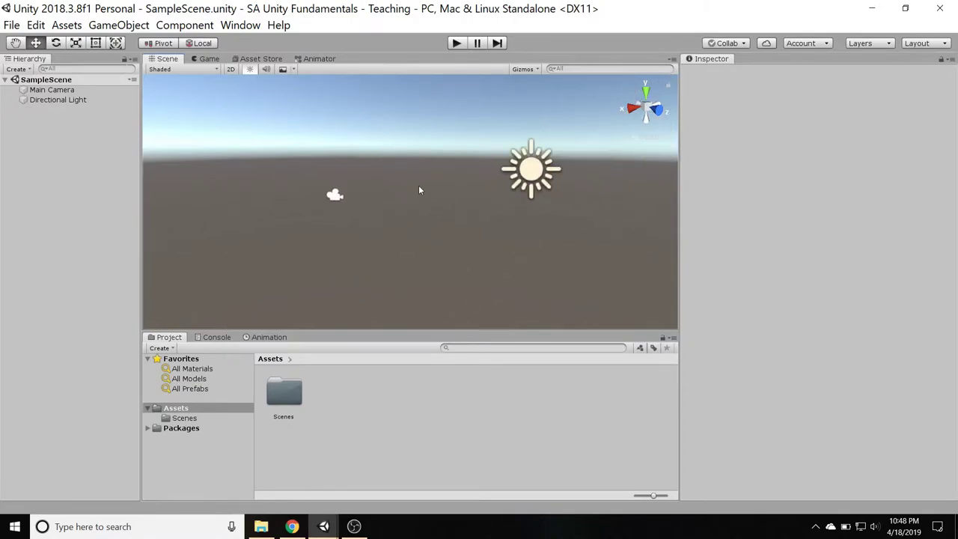
scroll(394, 234, up, 2)
scroll(363, 252, down, 2)
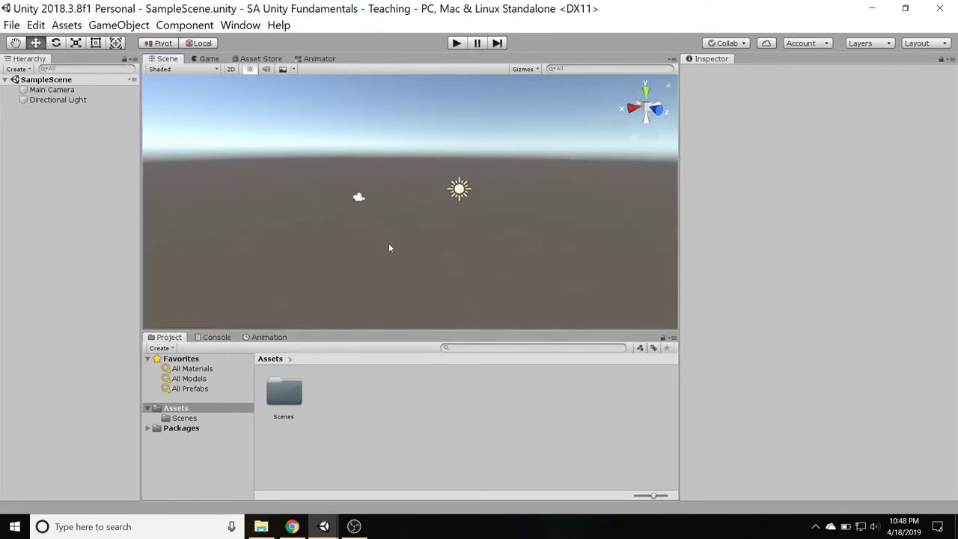
double_click(53, 89)
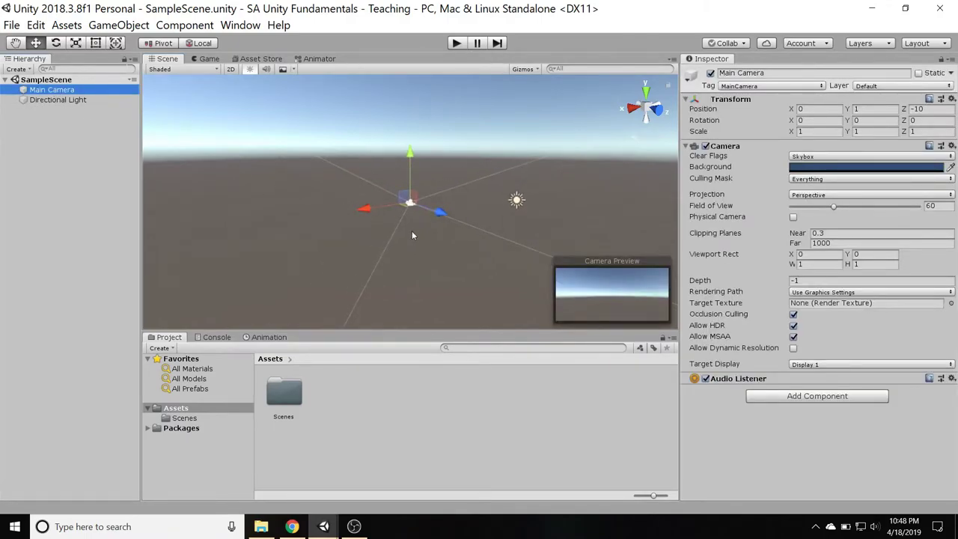
scroll(411, 234, up, 4)
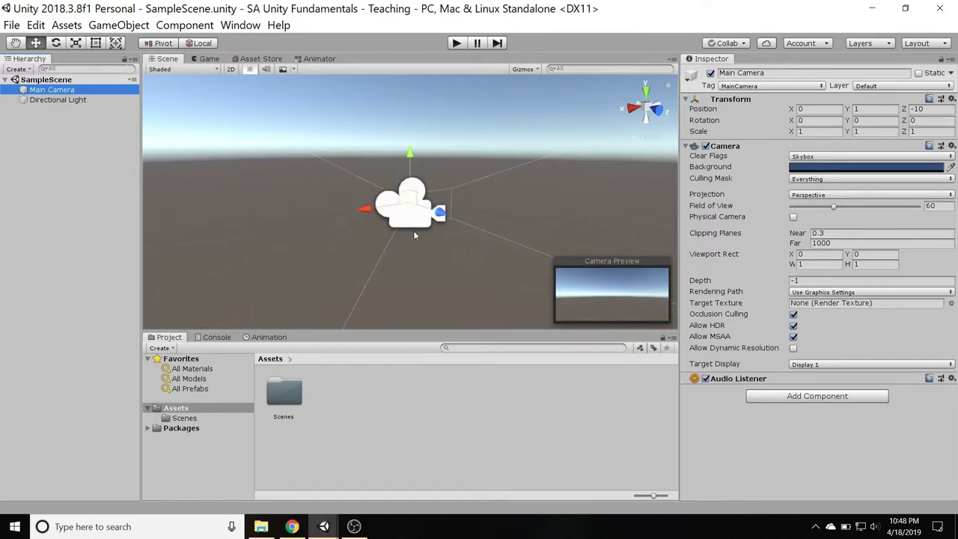
right_drag(337, 222, 429, 176)
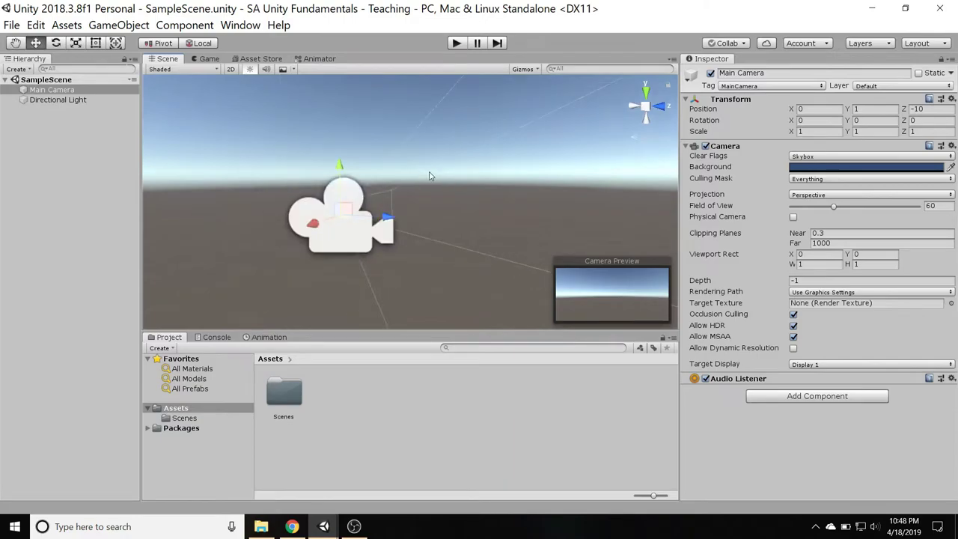
- Reduce the 3D icon size in the scene's gizmo settings and turn 3D Icons off
click(536, 69)
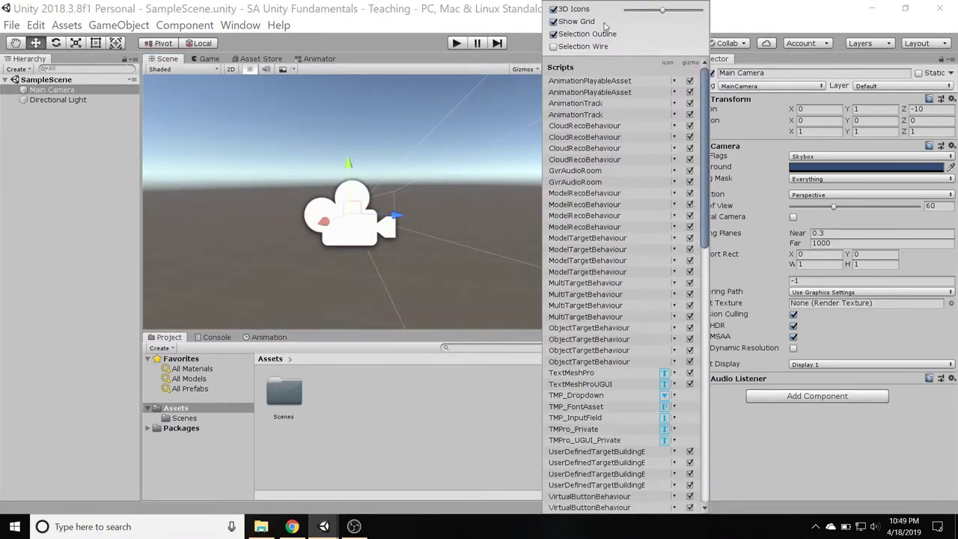
click(553, 9)
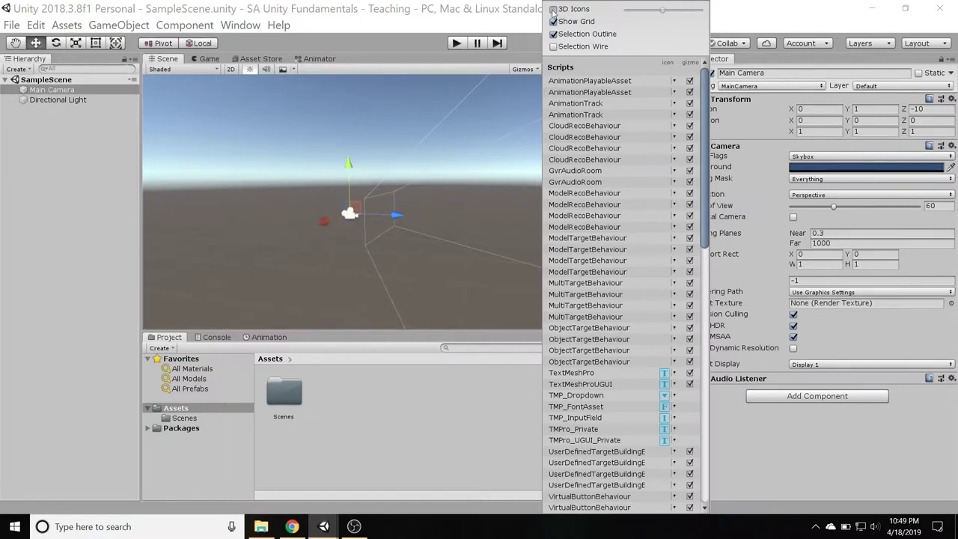
click(554, 9)
drag(664, 13, 643, 18)
click(554, 9)
click(368, 57)
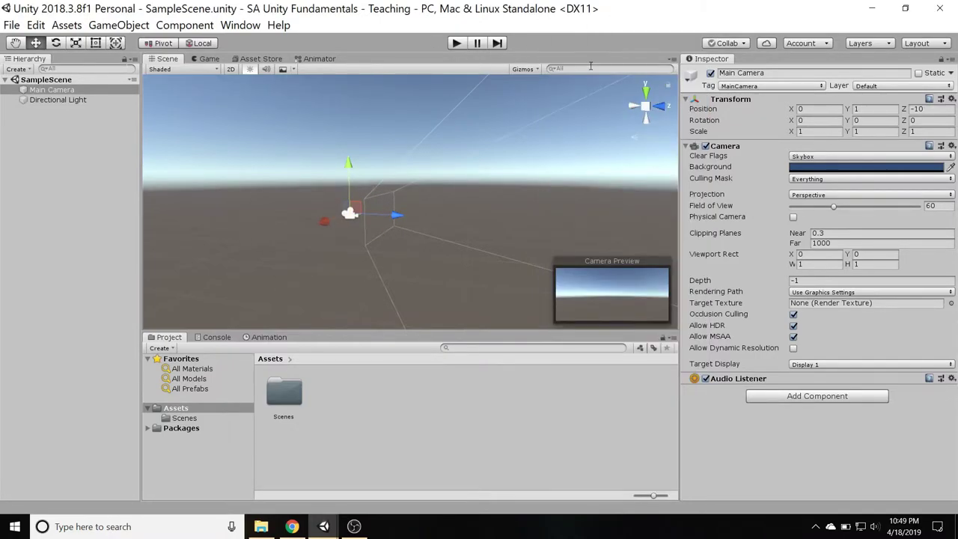
- Turn 3D Icons back on in the scene's gizmo settings
click(513, 70)
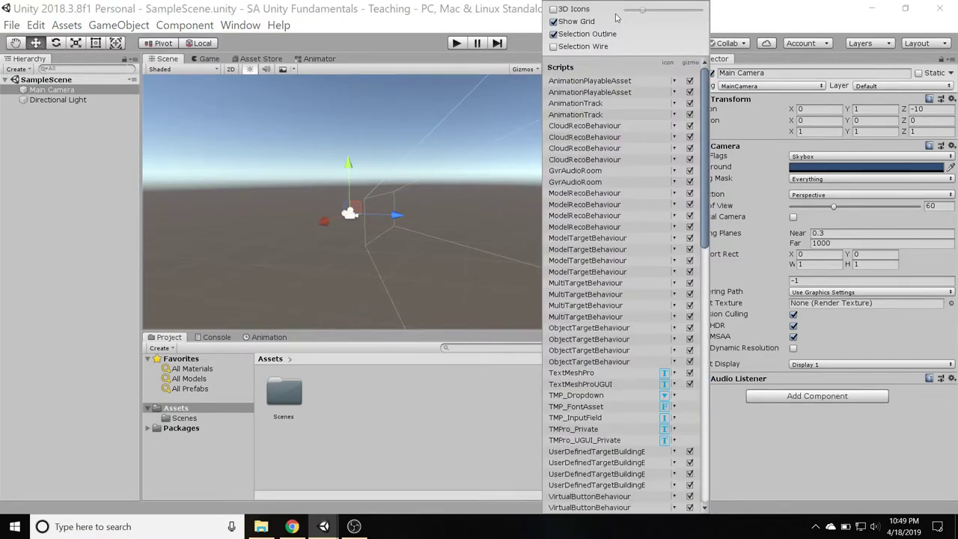
click(554, 9)
click(530, 54)
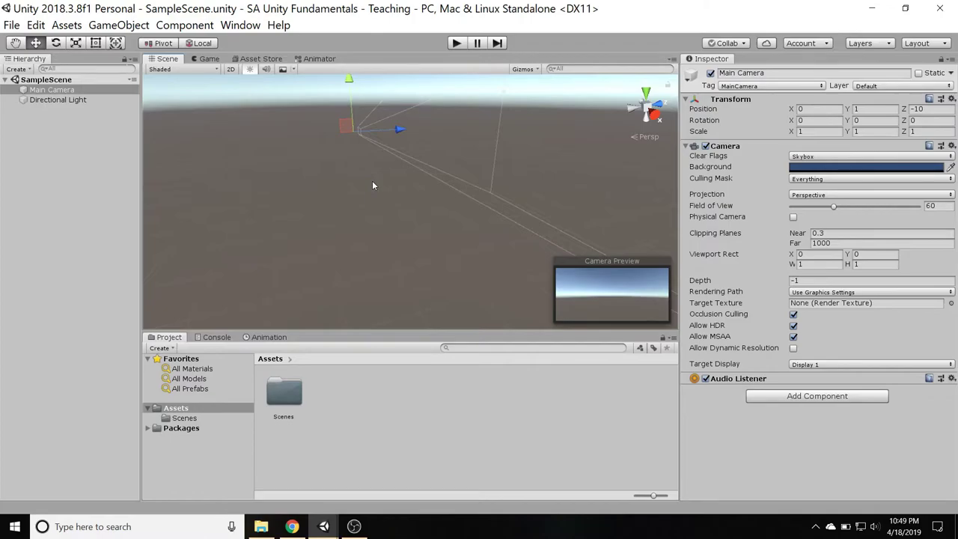
- Add a 3D Plane object to the scene
middle_drag(372, 185, 323, 152)
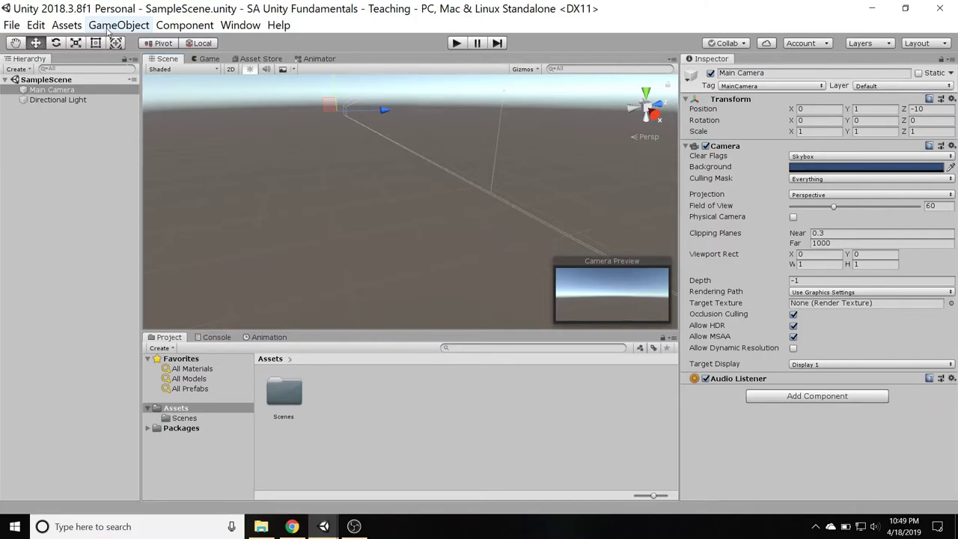
click(116, 27)
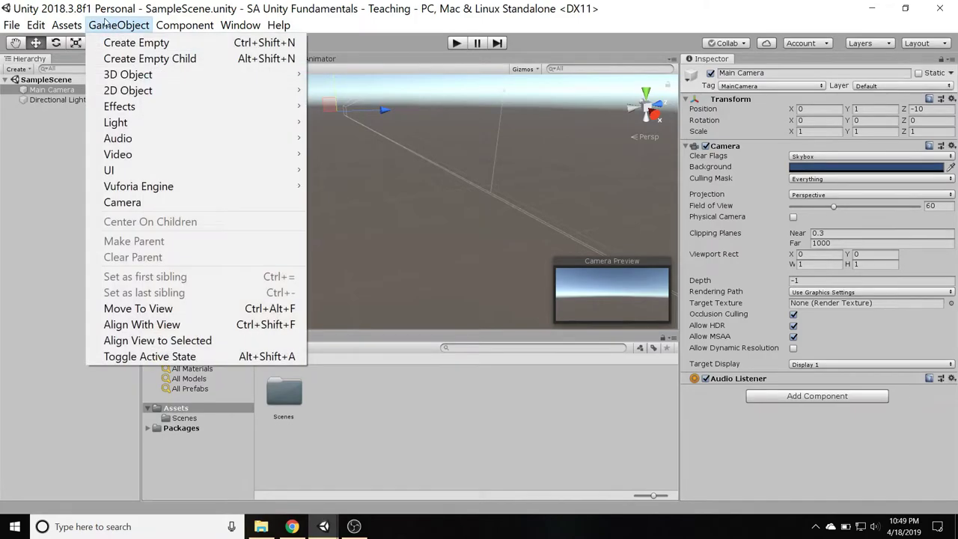
mouse_move(169, 81)
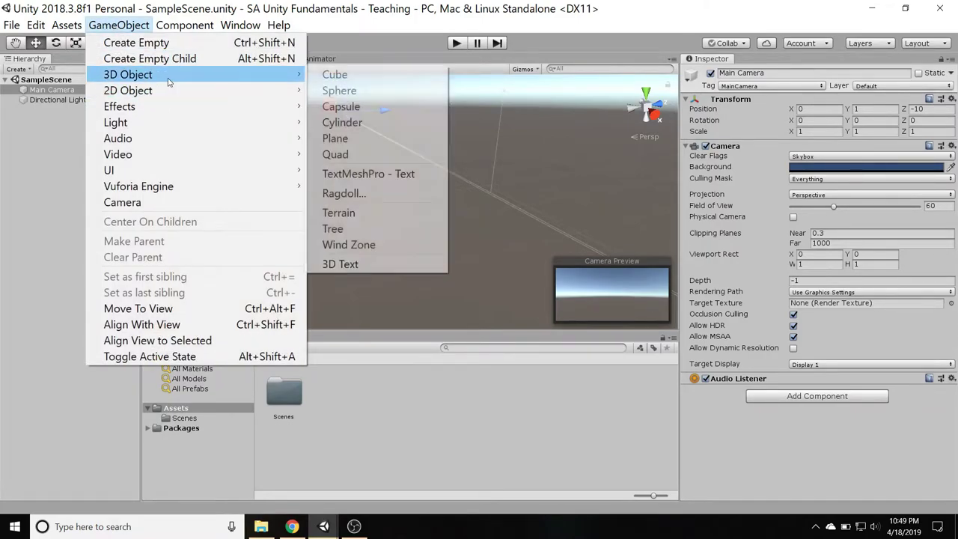
click(353, 140)
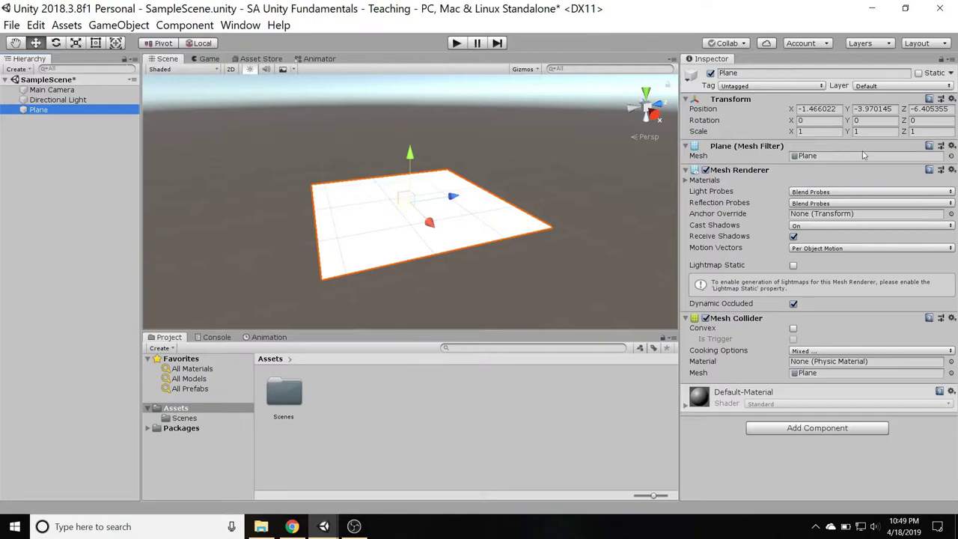
- Set the plane's position to X 0, Y 0, Z 0
click(822, 108)
text(0)
key(Tab)
text(0)
key(Tab)
text(0)
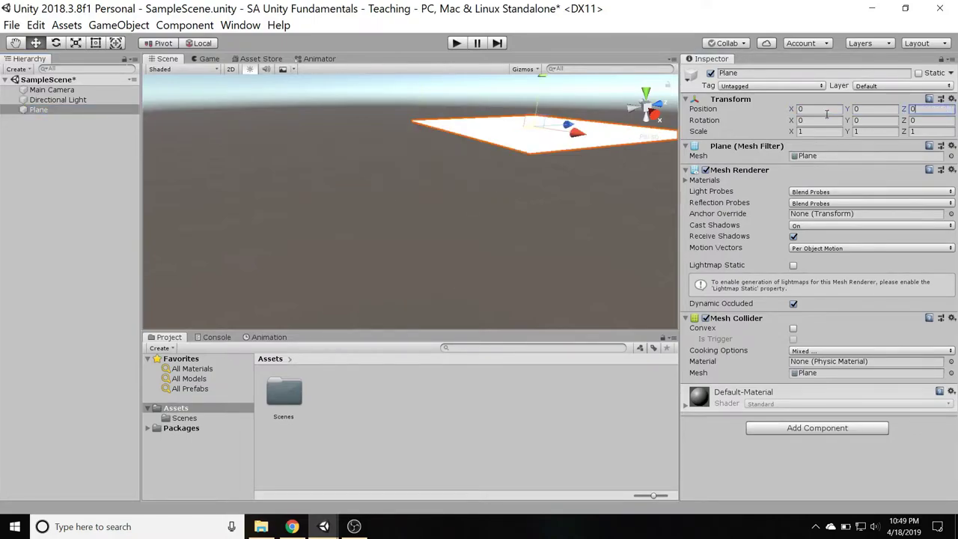
- Frame the plane in the scene view and inspect its surface up close from several angles
double_click(38, 112)
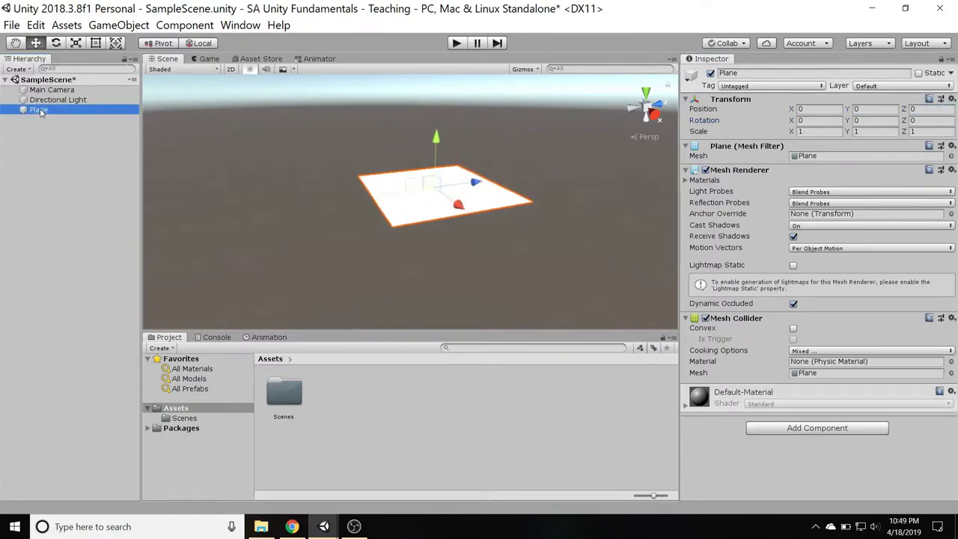
scroll(291, 265, up, 5)
scroll(291, 265, up, 2)
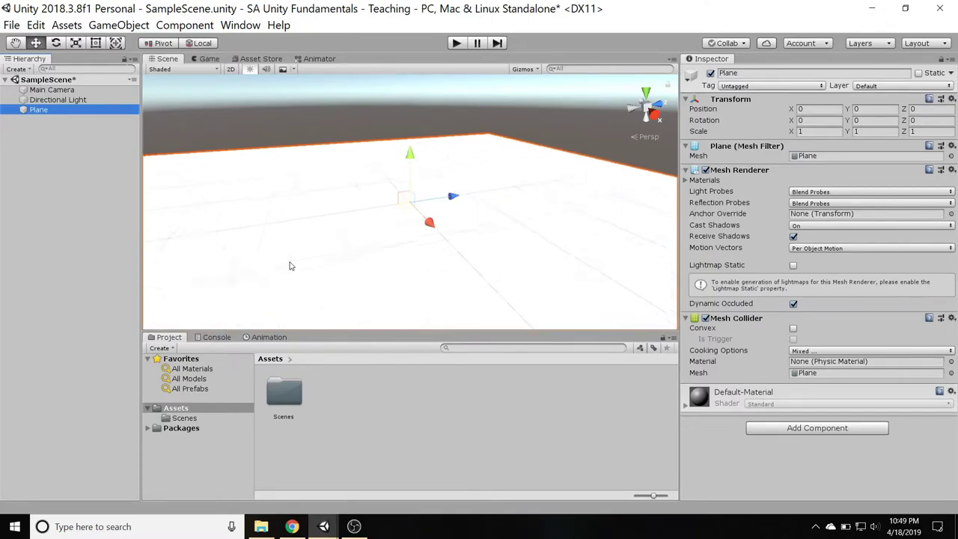
right_drag(426, 154, 365, 242)
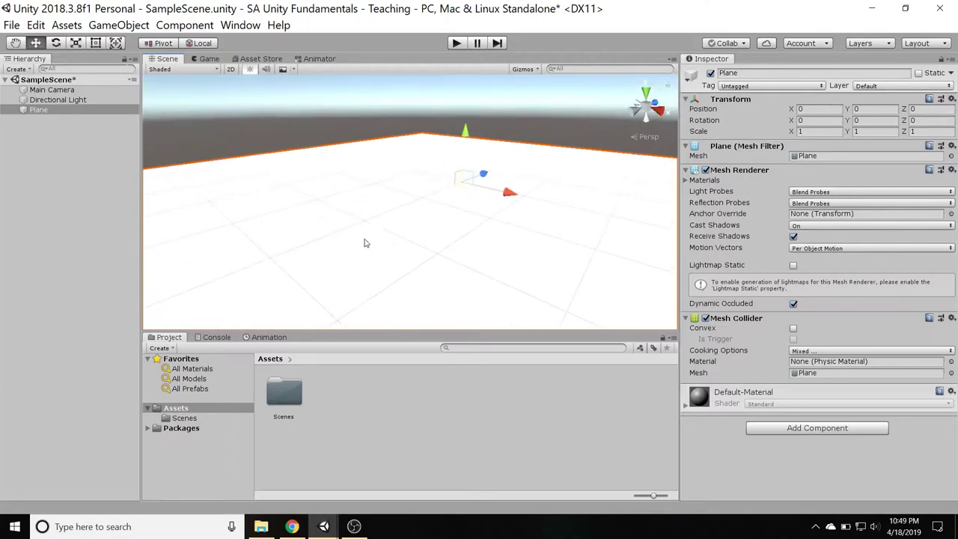
right_drag(384, 168, 403, 179)
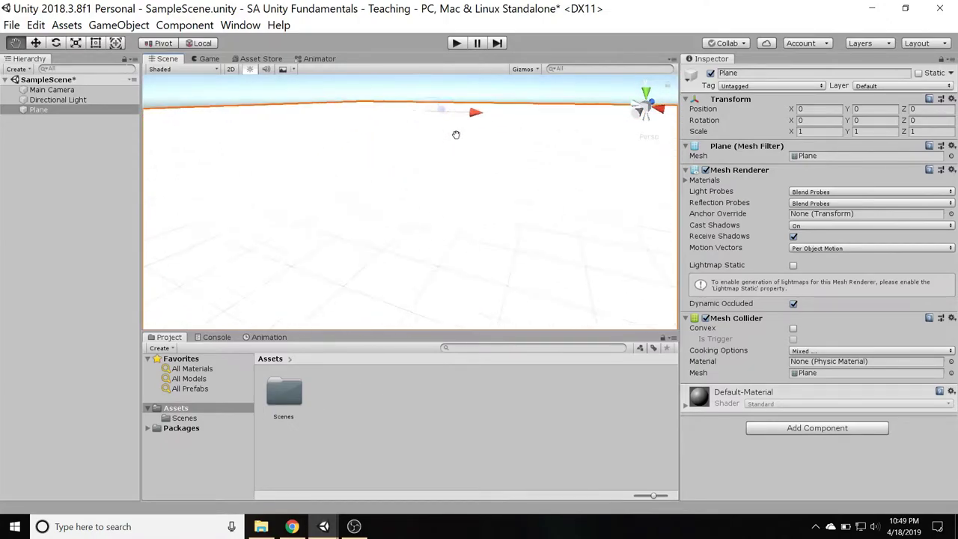
middle_drag(455, 134, 447, 179)
right_drag(299, 180, 442, 174)
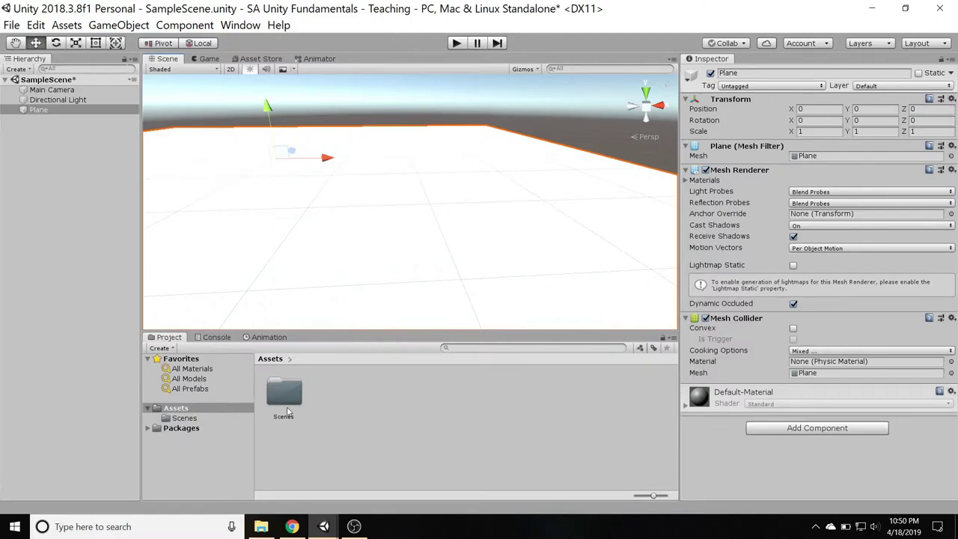
- Create a folder named "Materials" in the project's Assets
right_click(329, 413)
click(319, 429)
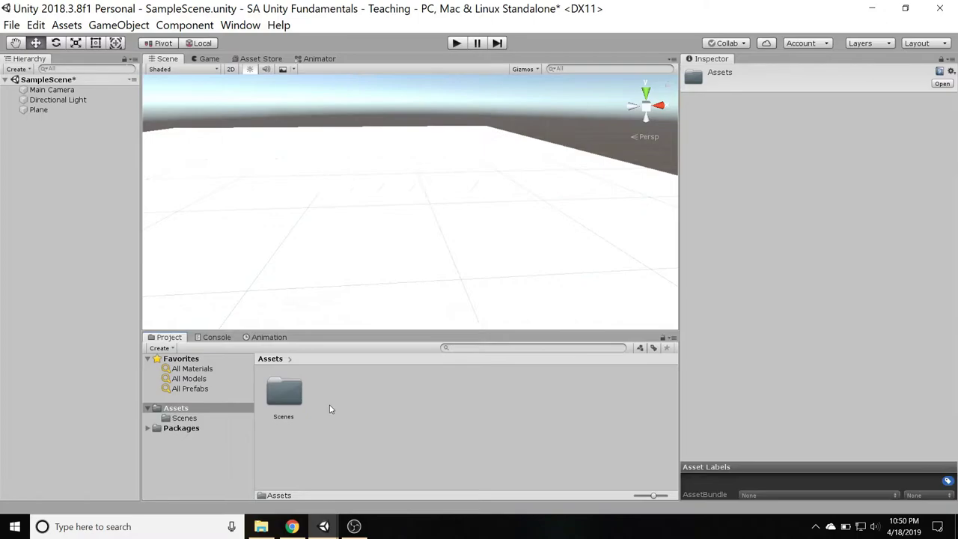
right_click(330, 409)
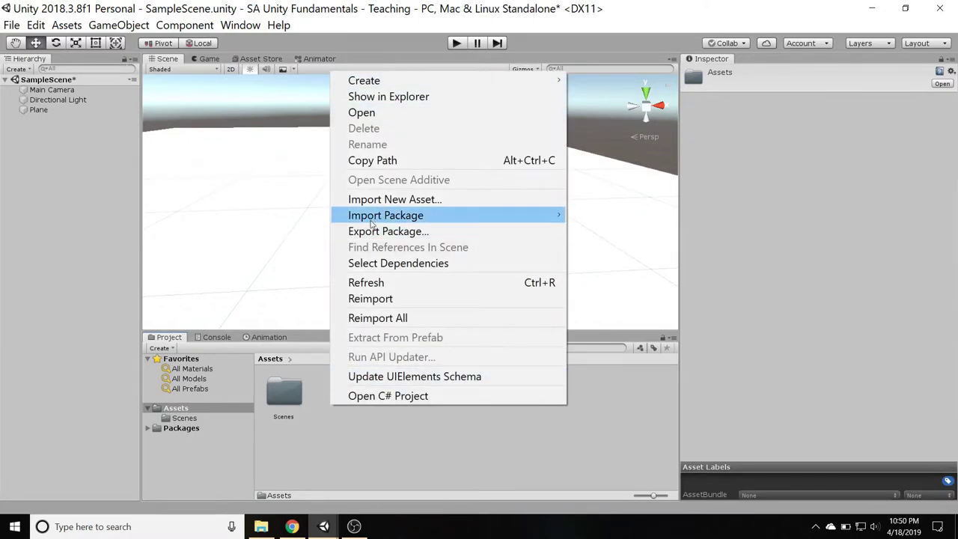
mouse_move(380, 80)
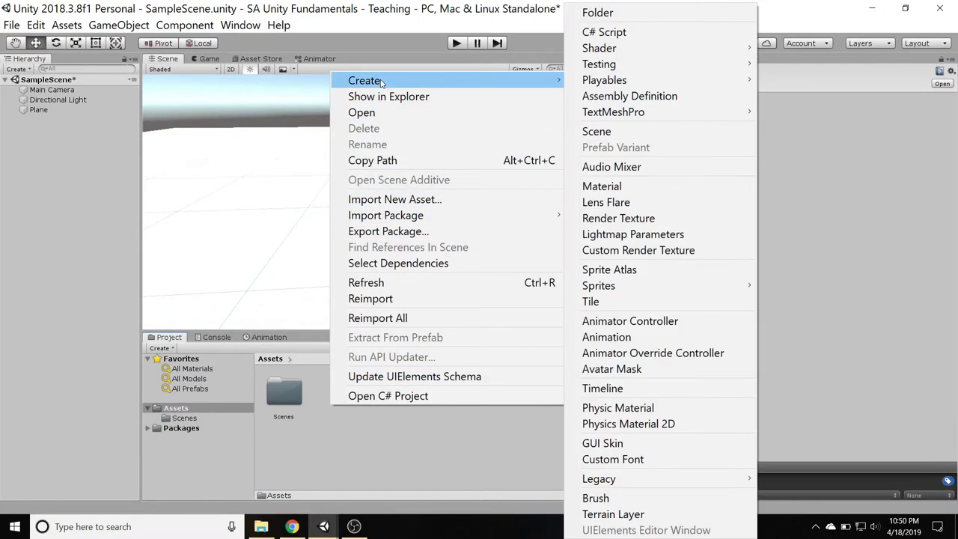
click(599, 12)
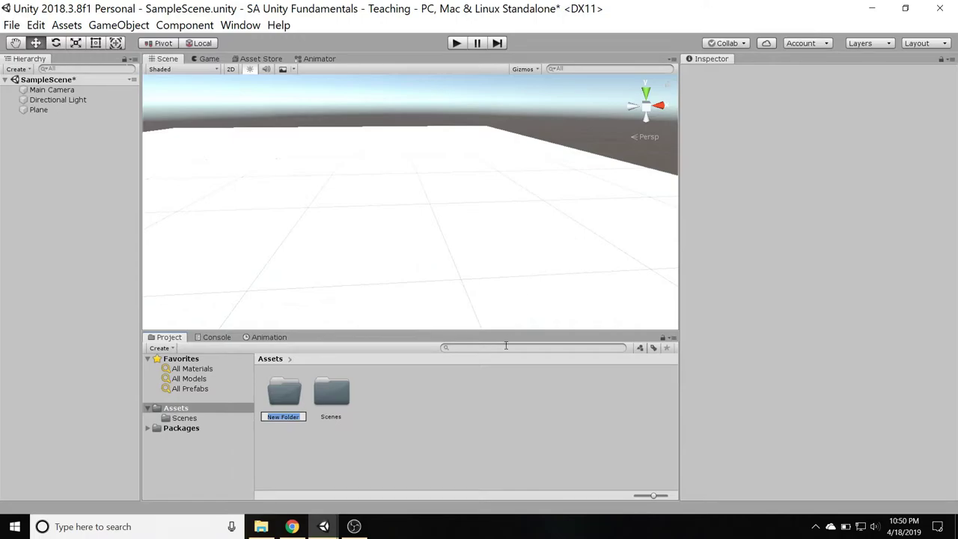
text(Materials)
key(Return)
- Create a new material named "Grass" inside the Materials folder
click(341, 395)
click(288, 397)
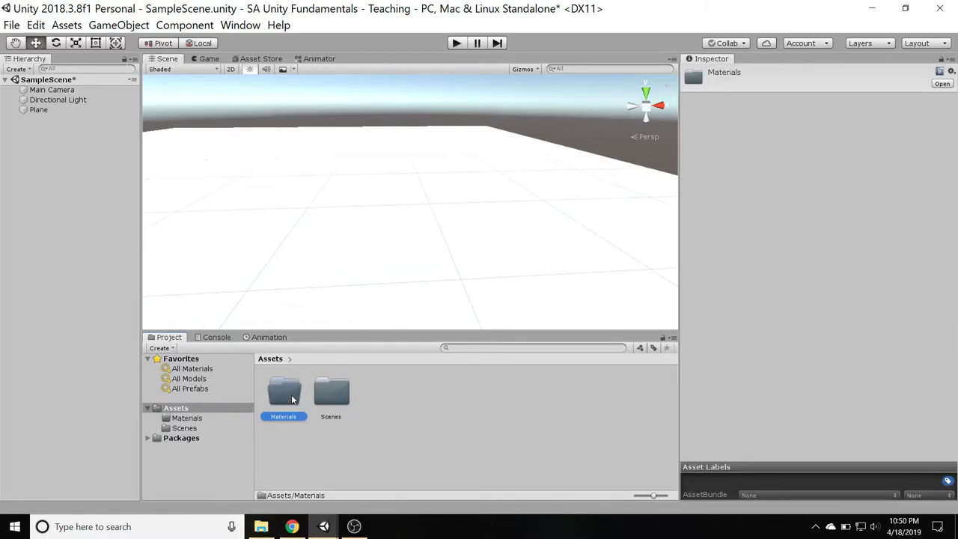
click(292, 398)
key(Return)
double_click(283, 402)
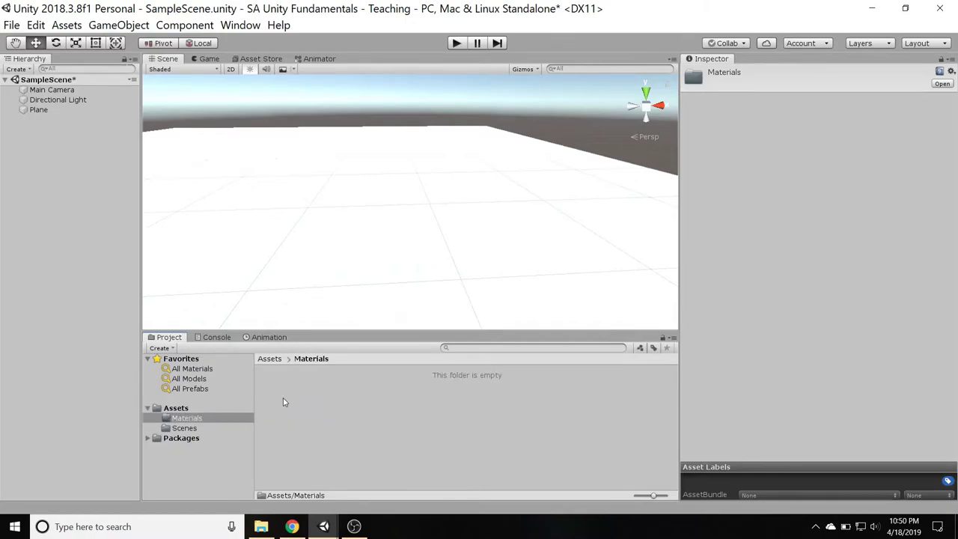
right_click(353, 406)
mouse_move(406, 75)
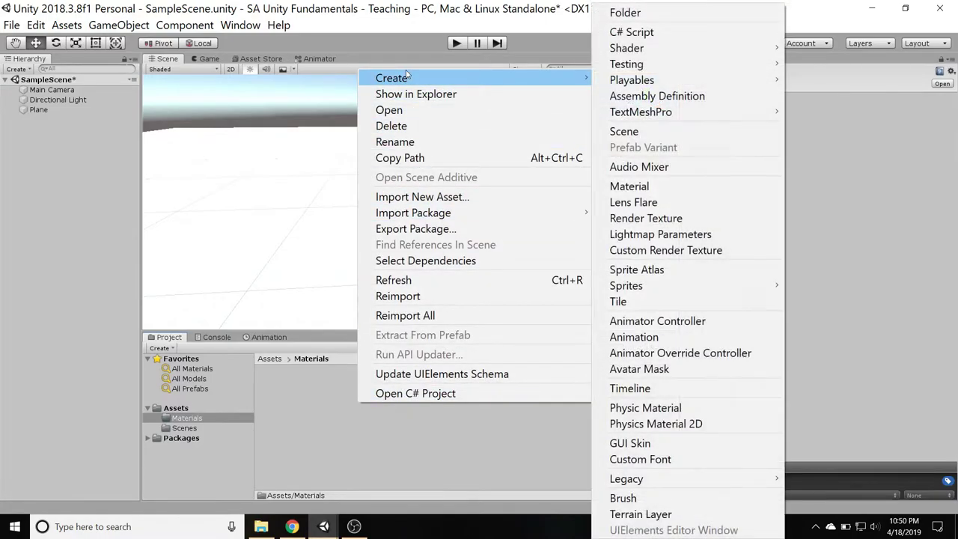
click(647, 186)
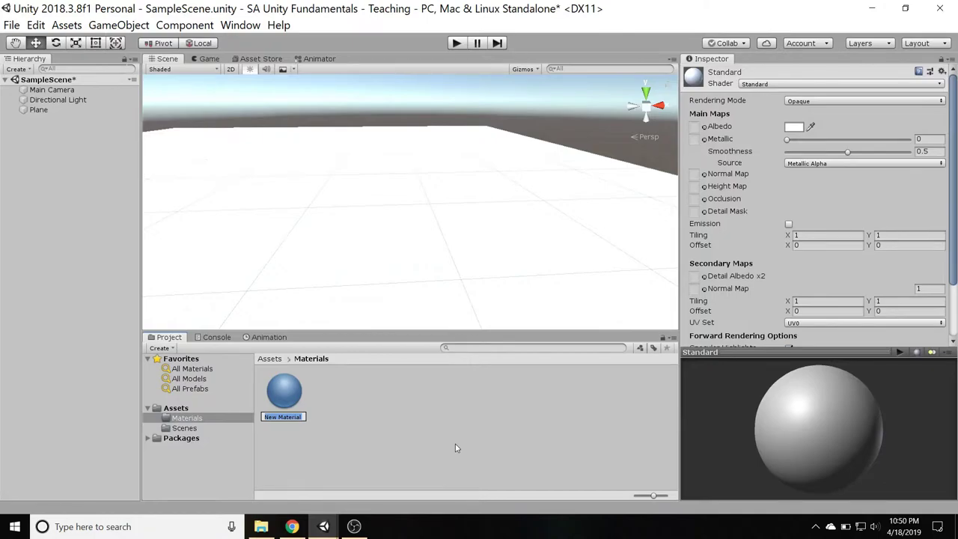
text(Grass)
key(Return)
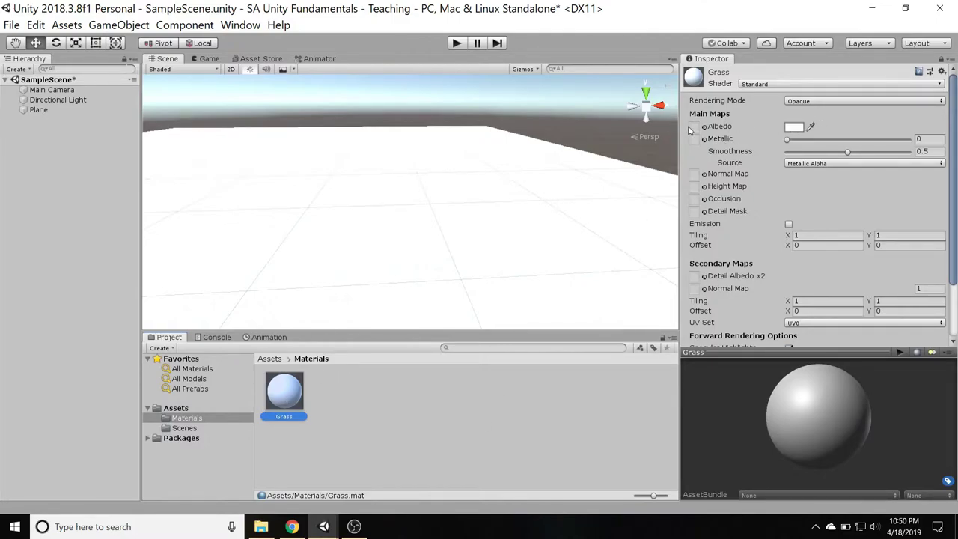
- Set the Grass material's albedo colour to a dark green of about RGB 39, 150, 39
click(795, 129)
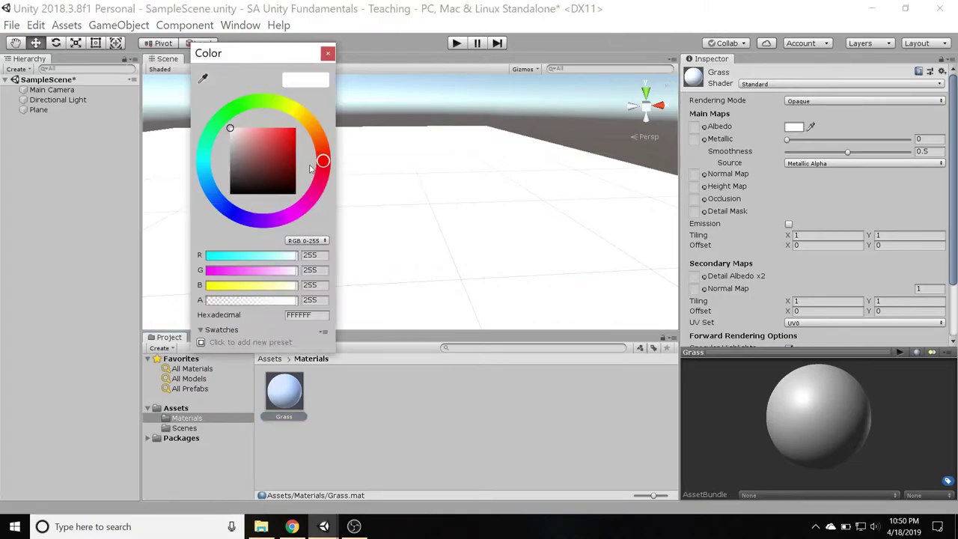
double_click(312, 254)
text(0)
double_click(314, 285)
text(0)
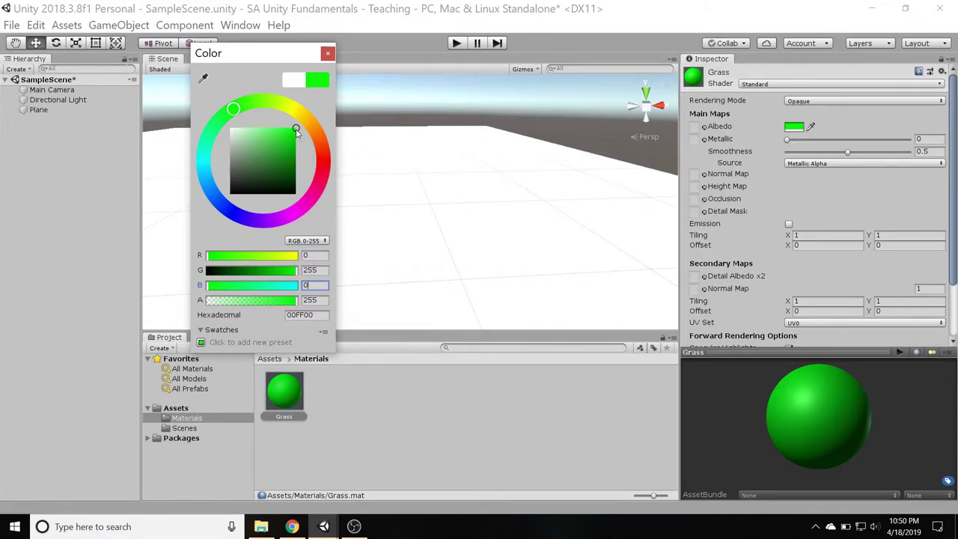
drag(296, 128, 278, 154)
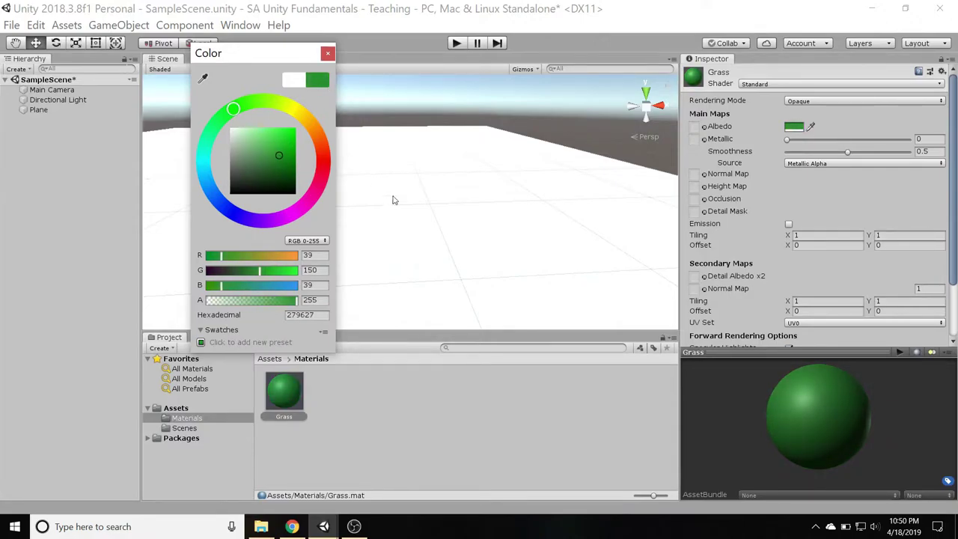
click(328, 54)
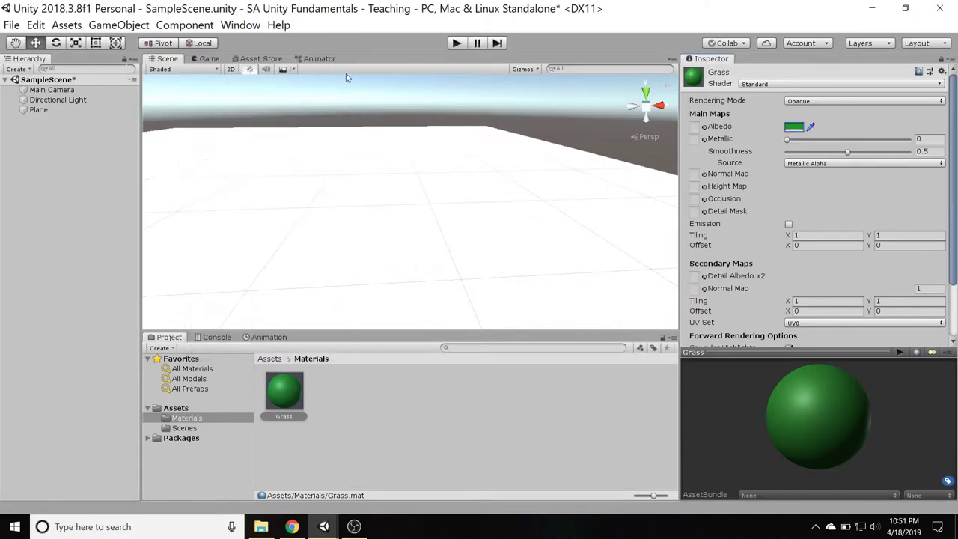
- Try out the alpha value of the Grass material's albedo colour, ending at 255
click(794, 128)
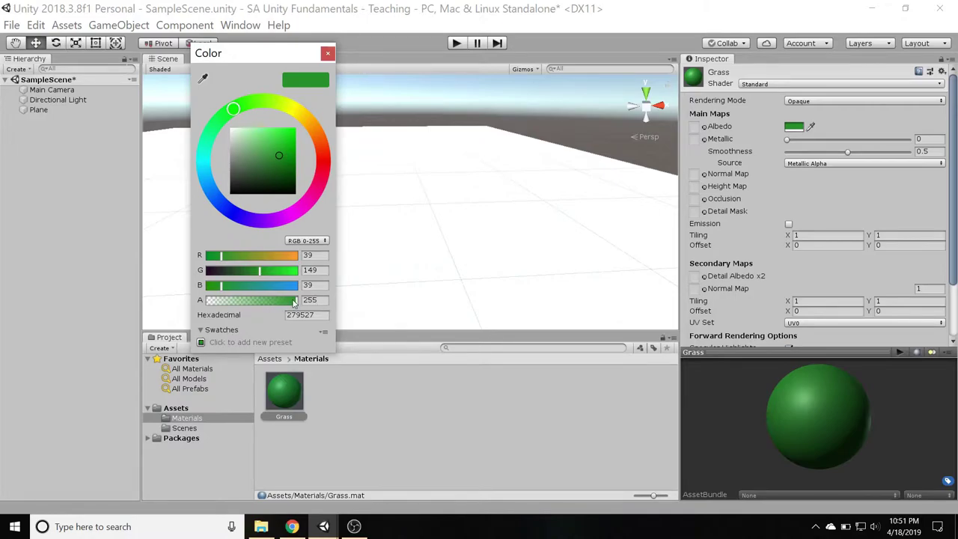
drag(295, 302, 327, 300)
click(328, 54)
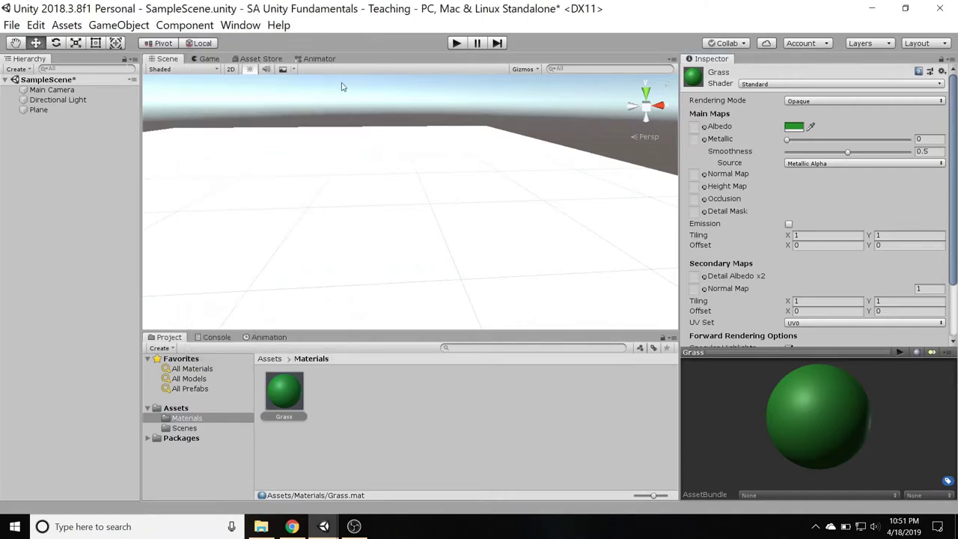
- Apply the Grass material to the ground plane in the scene
click(285, 401)
drag(286, 401, 336, 288)
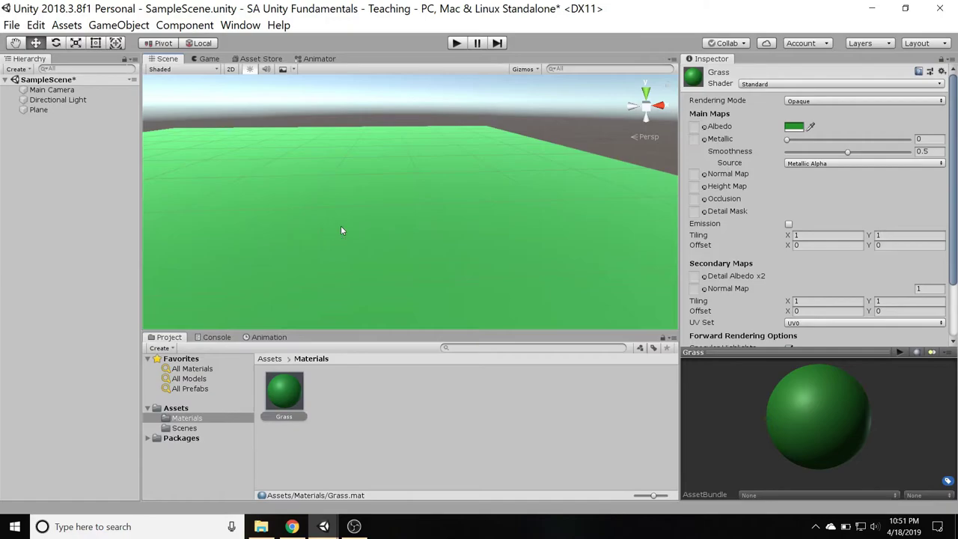
alt+drag(341, 225, 594, 241)
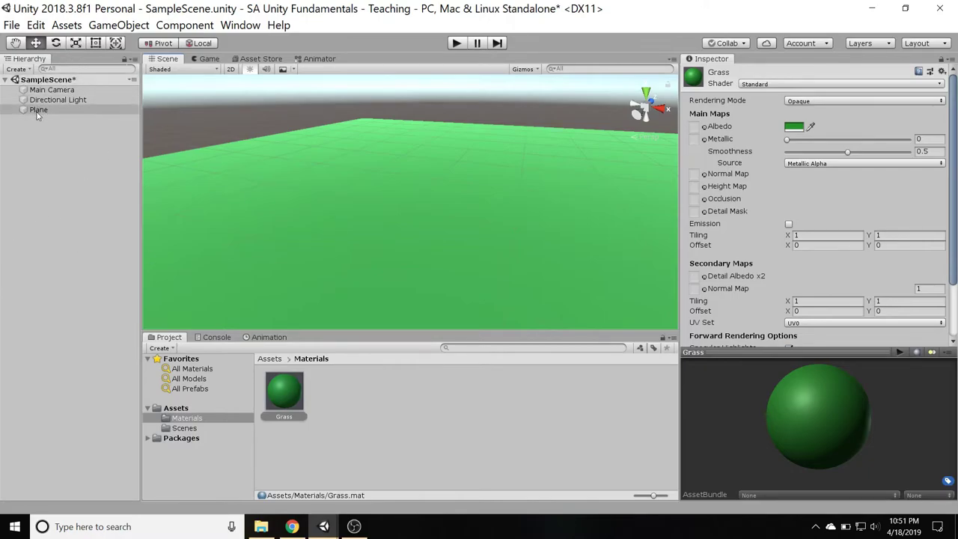
- Add a 3D capsule object to the scene
click(41, 149)
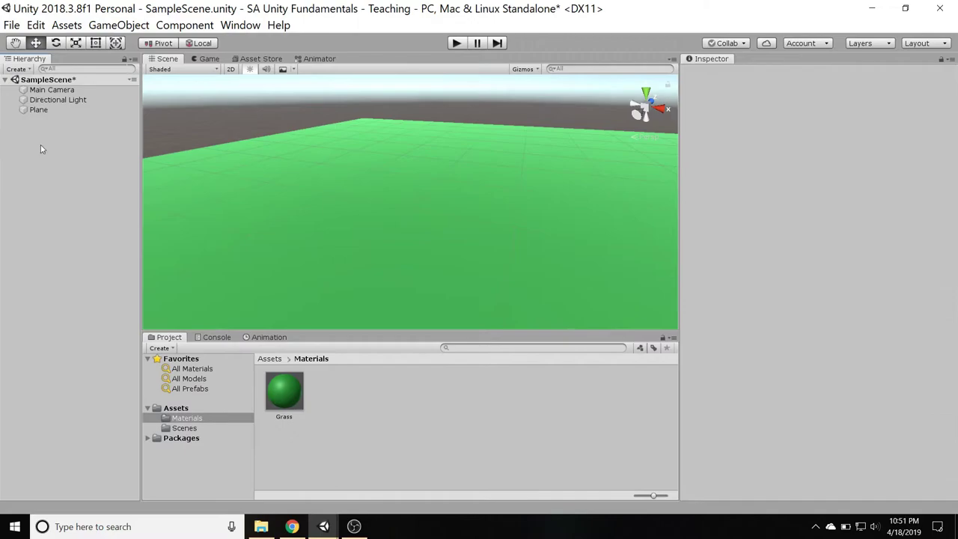
right_click(33, 149)
mouse_move(74, 265)
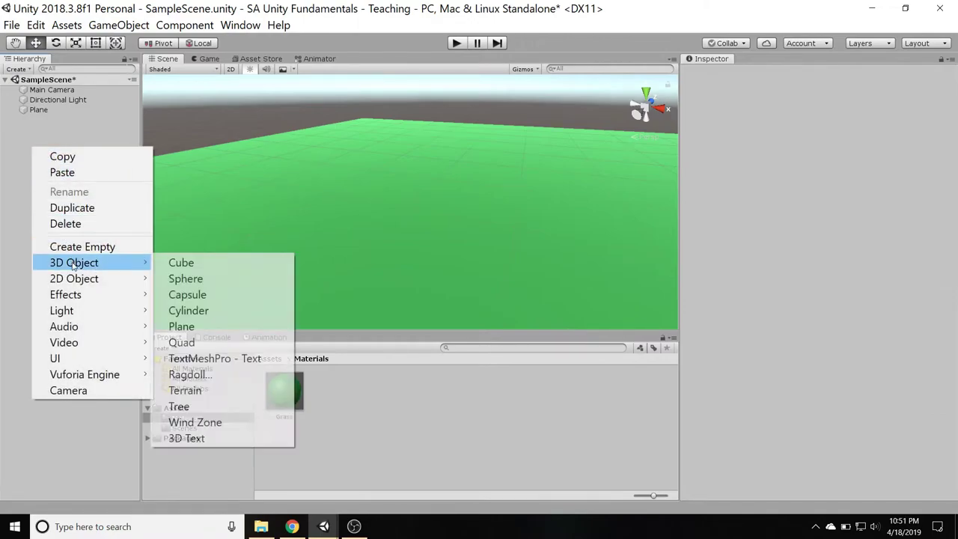
click(193, 295)
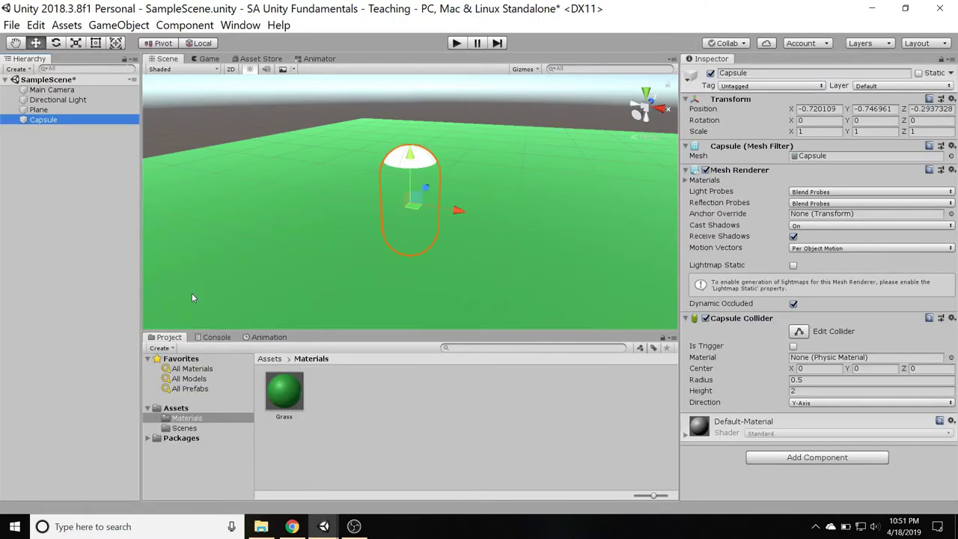
- Raise the capsule out of the ground and set its position to X 0, Y 1, Z 0
right_drag(468, 281, 599, 253)
middle_drag(357, 213, 515, 242)
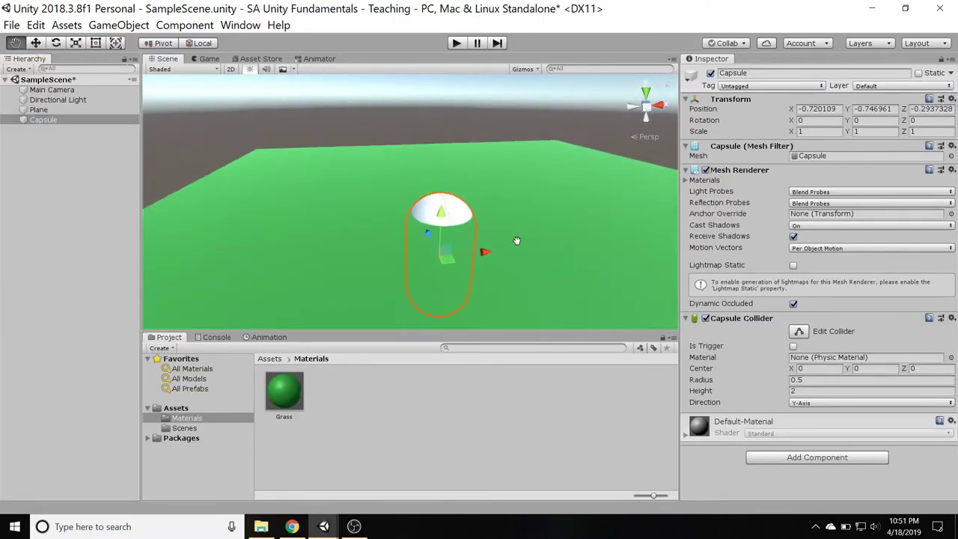
scroll(509, 247, down, 5)
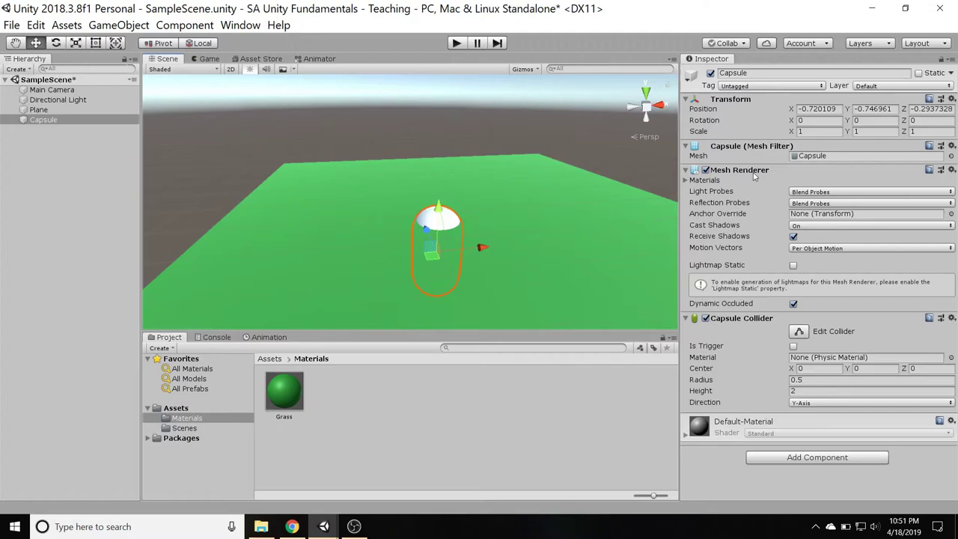
drag(846, 109, 860, 116)
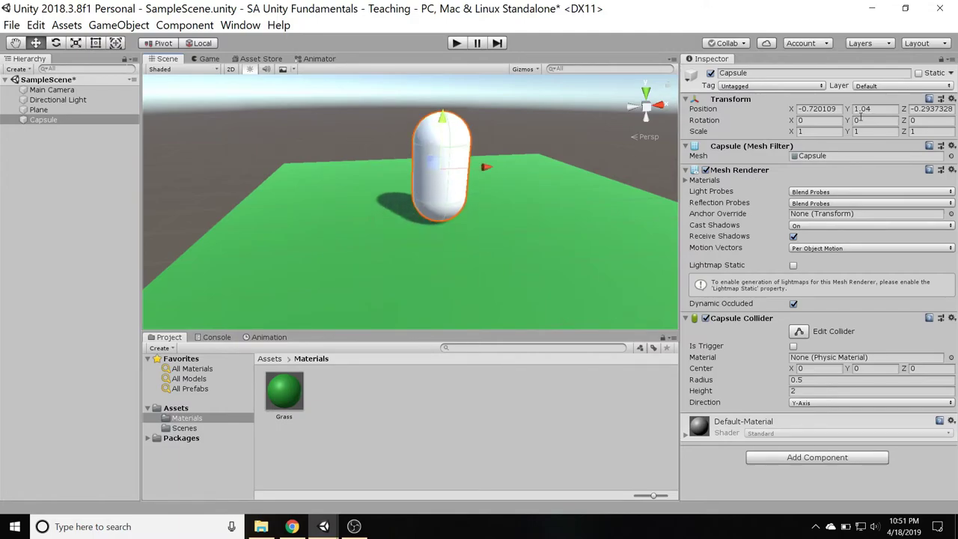
click(822, 108)
text(0)
key(Tab)
key(Tab)
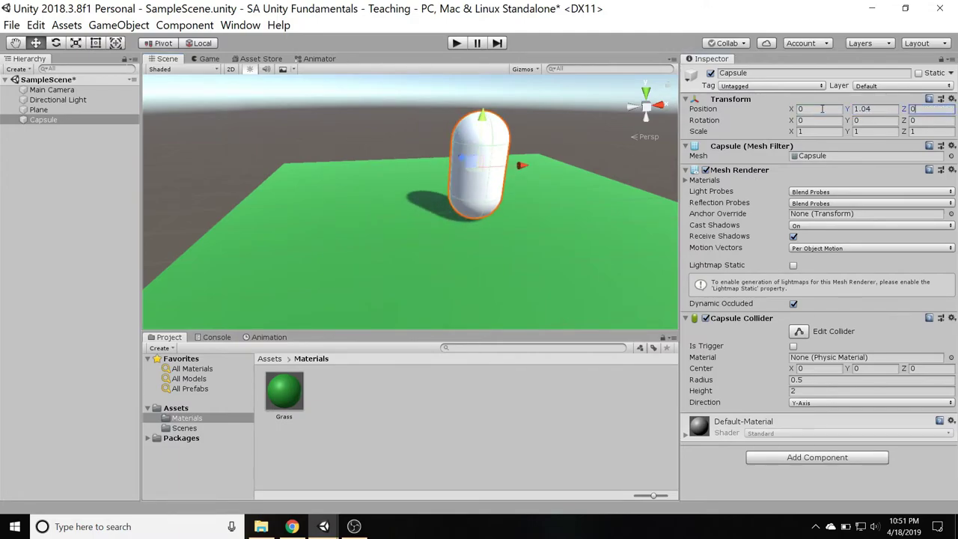
text(0)
key(Tab)
right_drag(572, 147, 558, 174)
click(874, 109)
text(1)
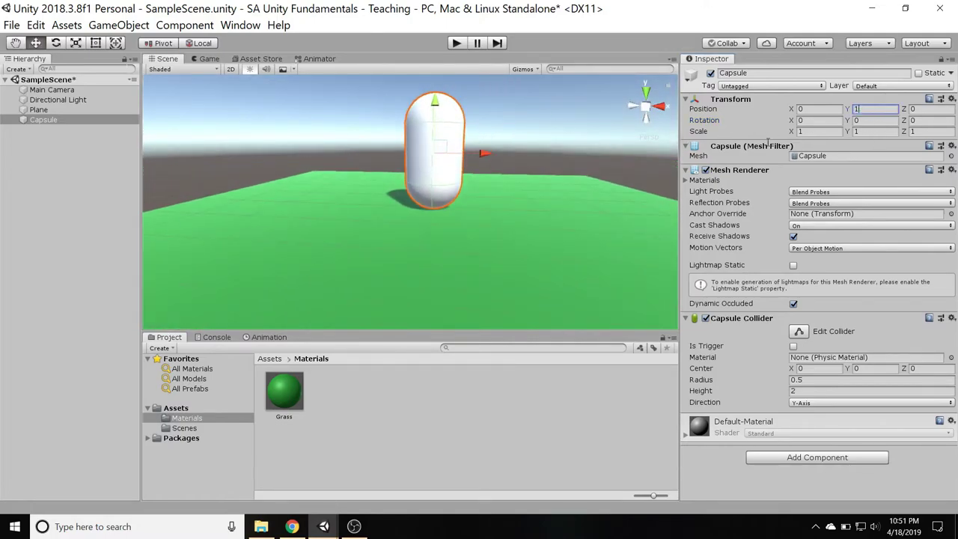
- Inspect from several angles how the capsule stands on the ground plane
scroll(467, 243, up, 2)
right_drag(467, 242, 440, 188)
mouse_move(441, 188)
middle_down()
mouse_move(411, 145)
mouse_move(429, 185)
middle_up()
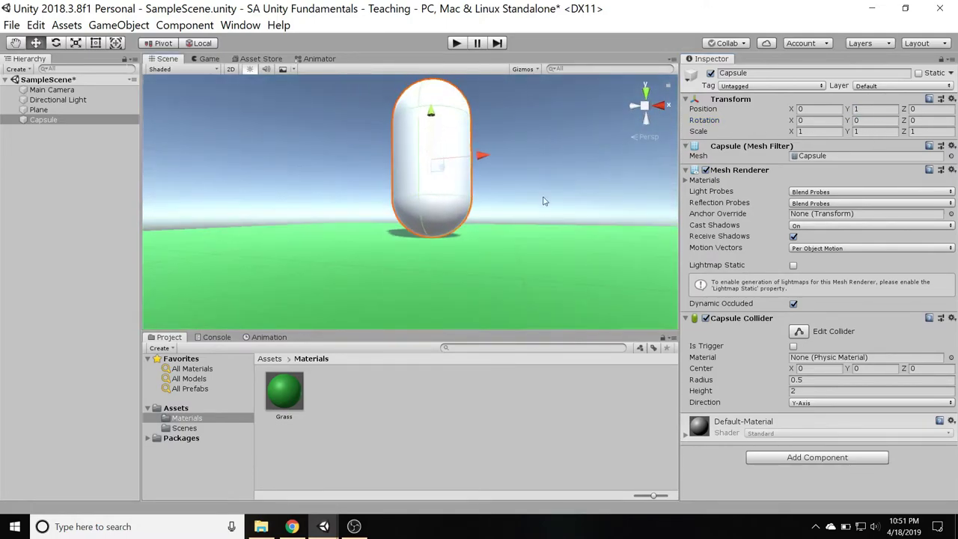
right_drag(543, 200, 517, 209)
middle_drag(518, 209, 515, 244)
scroll(516, 244, down, 4)
right_drag(479, 97, 446, 234)
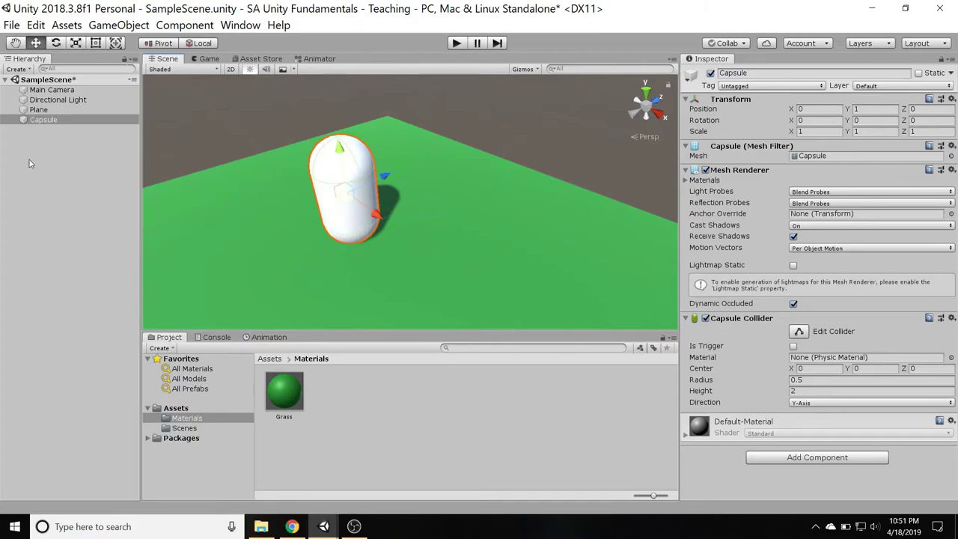
- Scale the ground plane to 10 on the X, Y and Z axes
click(39, 109)
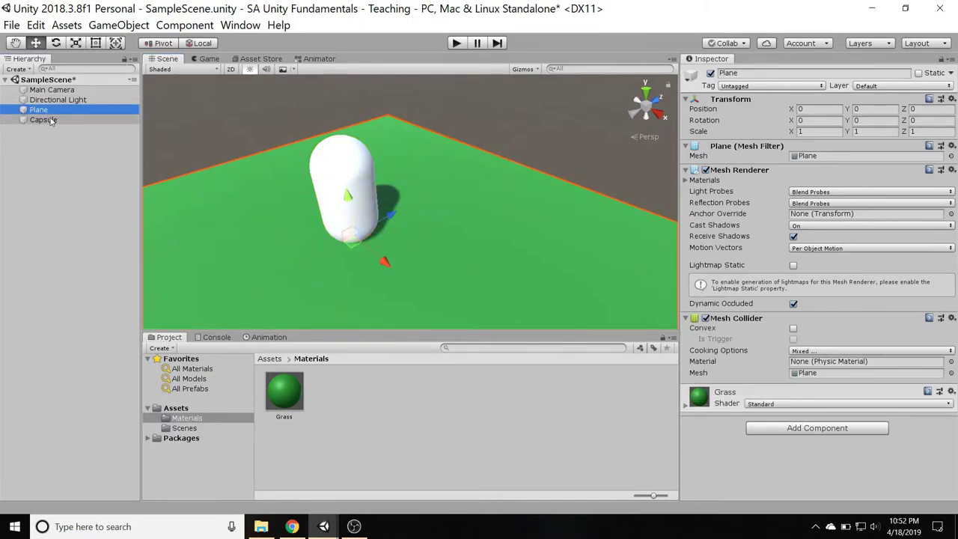
click(819, 131)
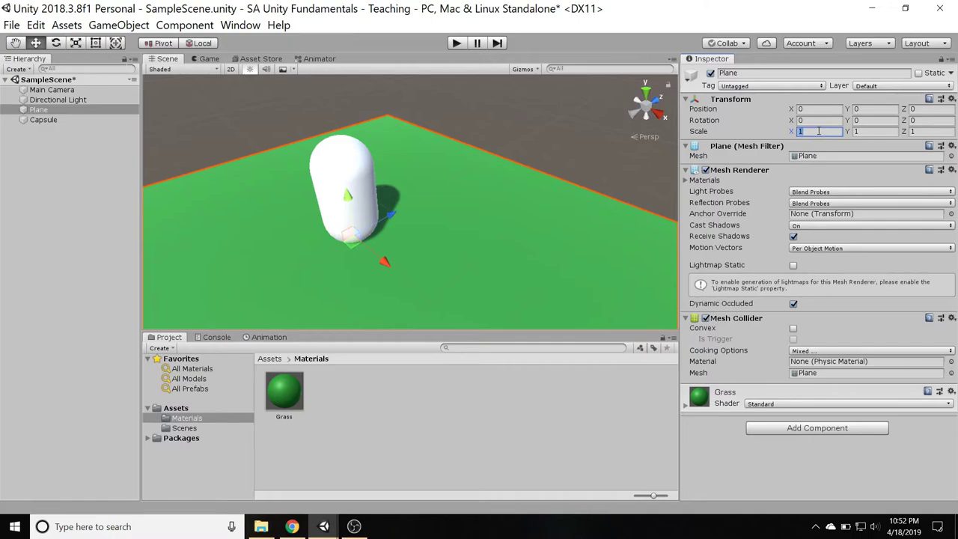
text(0)
key(Tab)
text(10)
key(Tab)
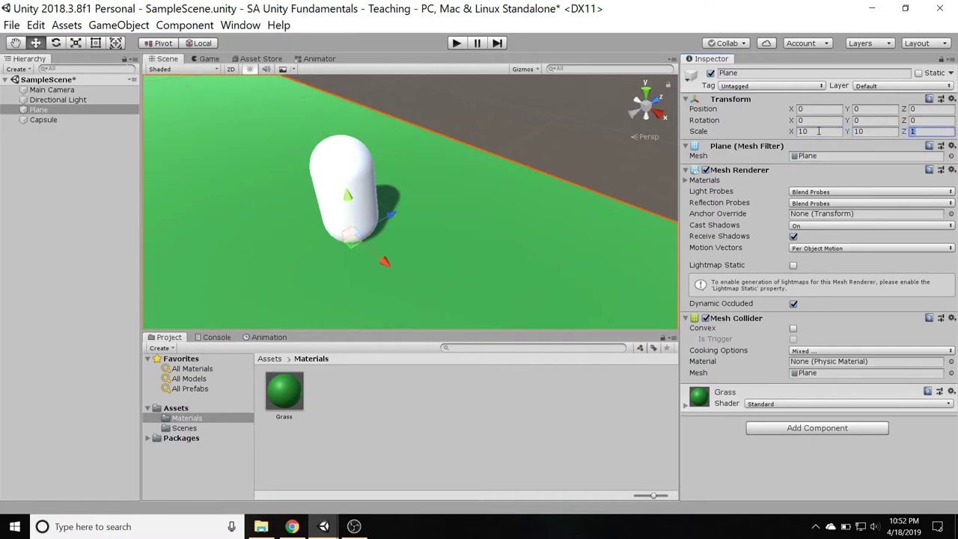
text(10)
key(Return)
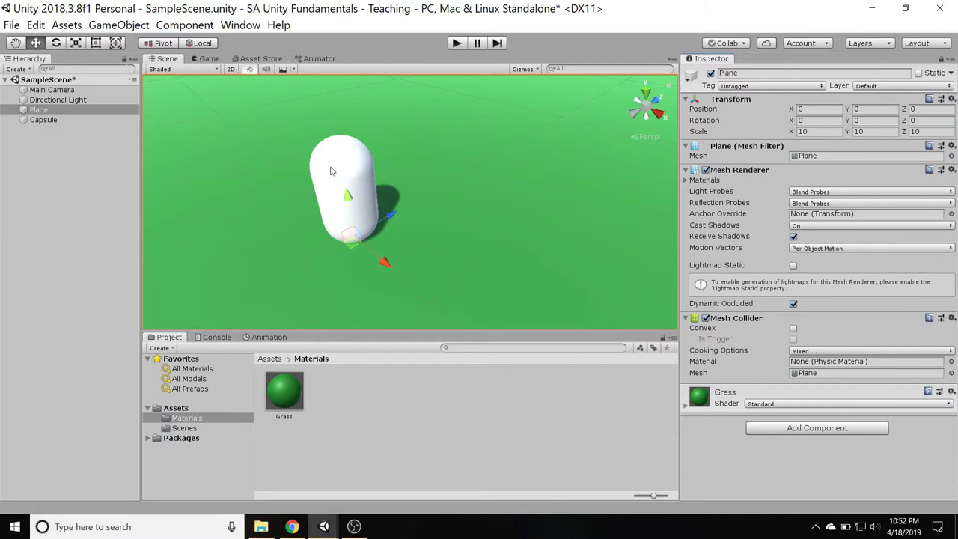
right_drag(331, 171, 417, 188)
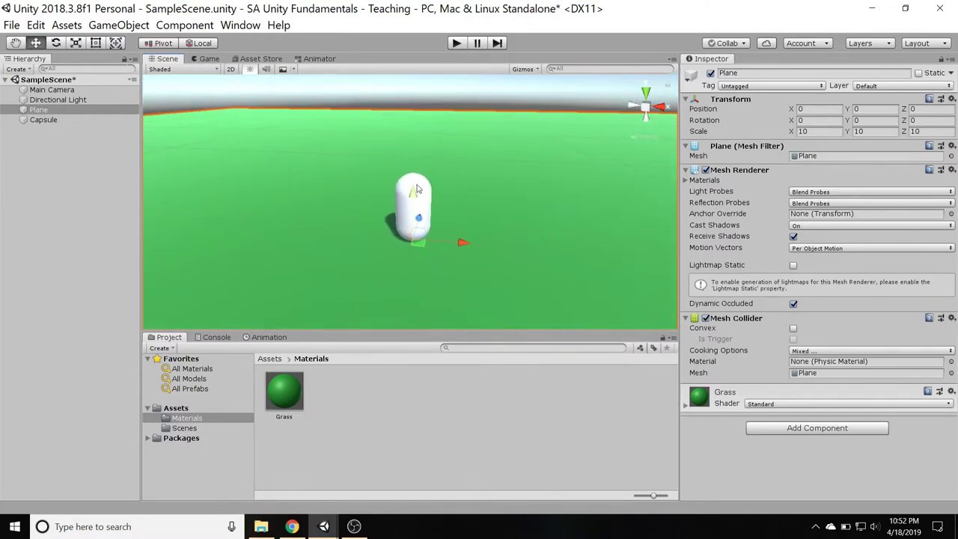
- Inspect the colour setting of the Directional Light
click(45, 99)
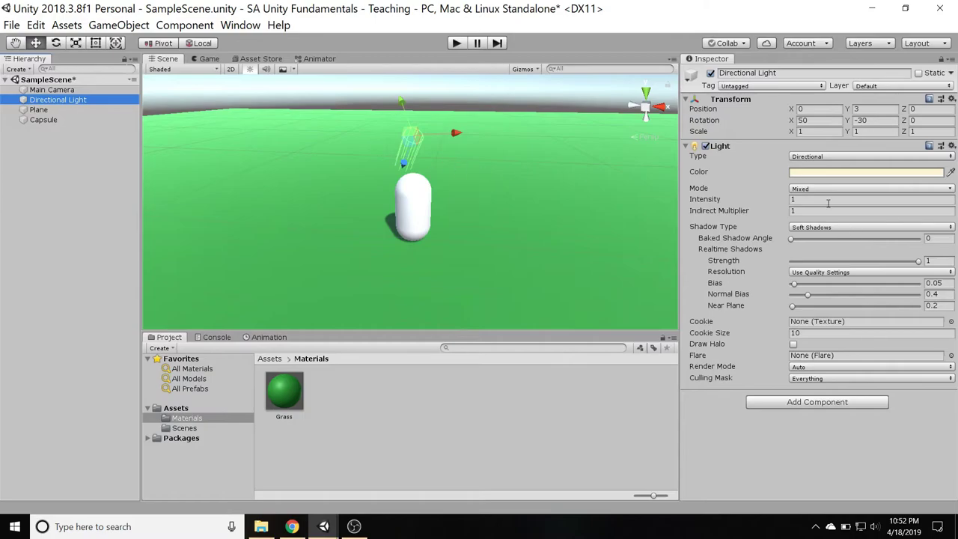
click(820, 173)
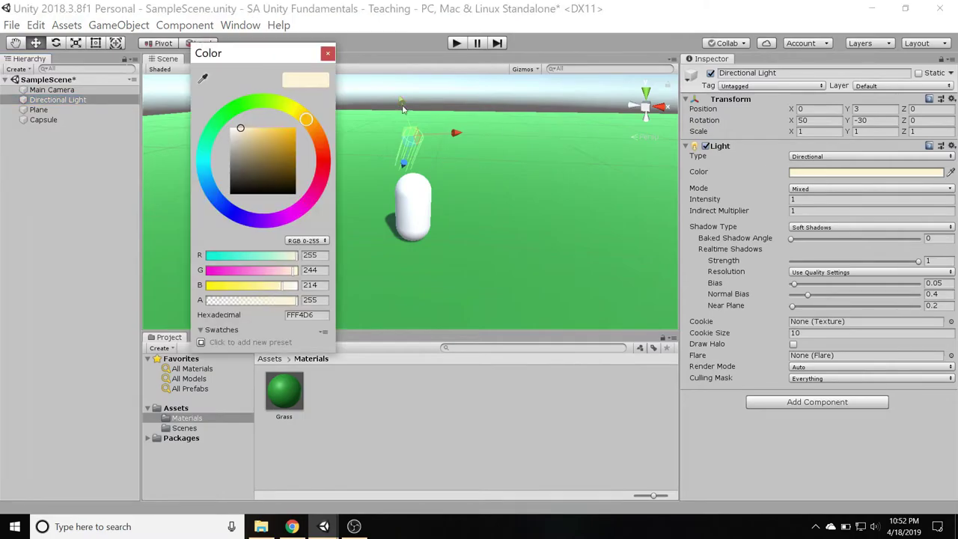
key(Escape)
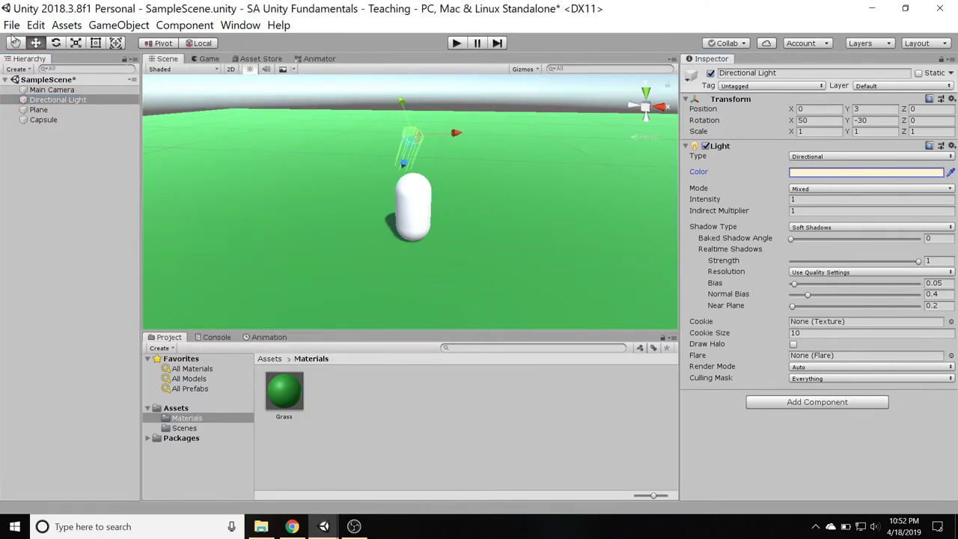
- Rotate the Directional Light freehand to about 40.5 degrees on X so the capsule's shadow changes
click(51, 102)
click(57, 43)
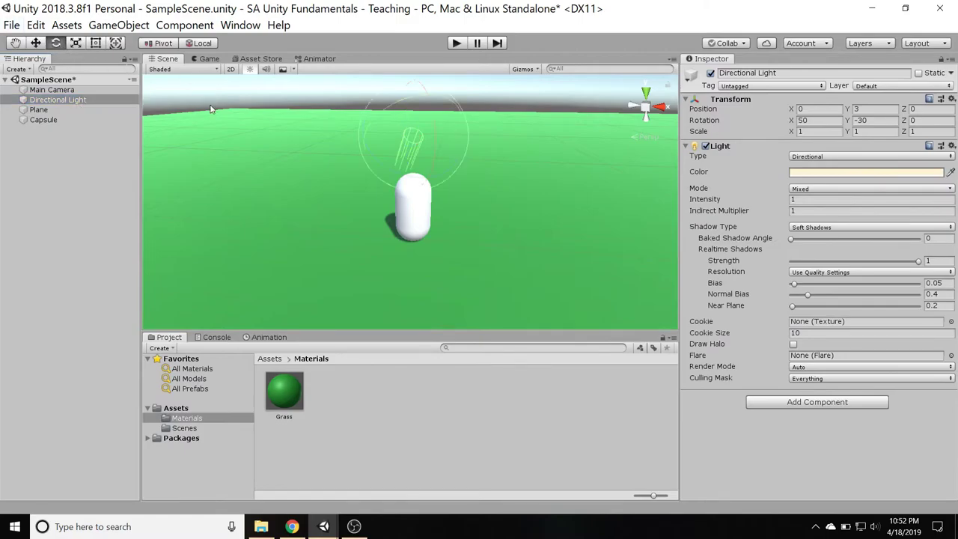
click(35, 43)
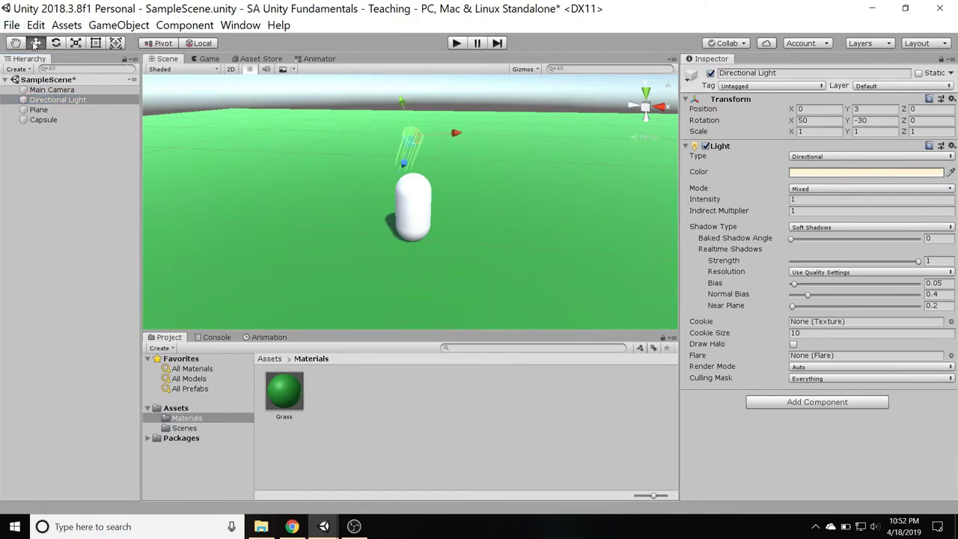
click(56, 43)
scroll(321, 143, up, 4)
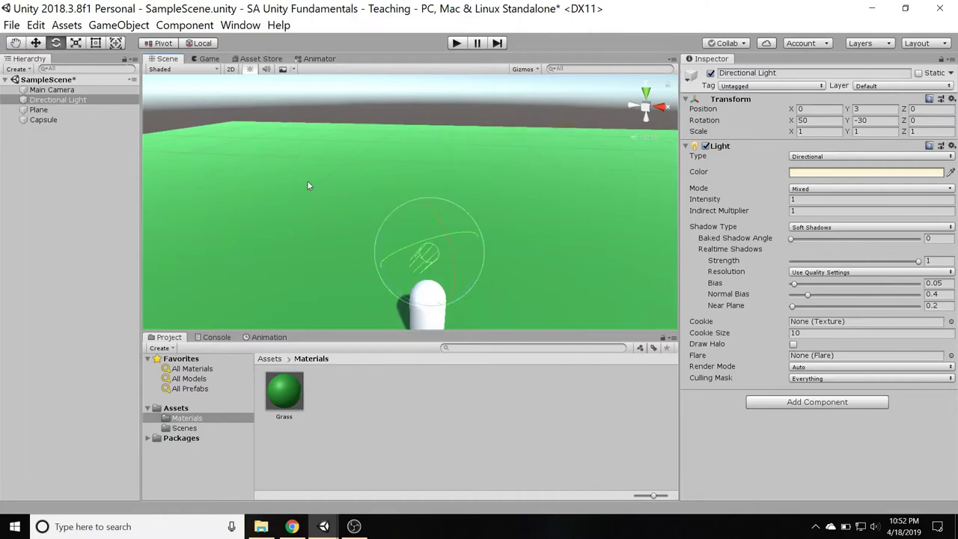
drag(429, 216, 462, 247)
middle_drag(353, 206, 419, 218)
right_drag(419, 218, 320, 183)
drag(339, 129, 277, 137)
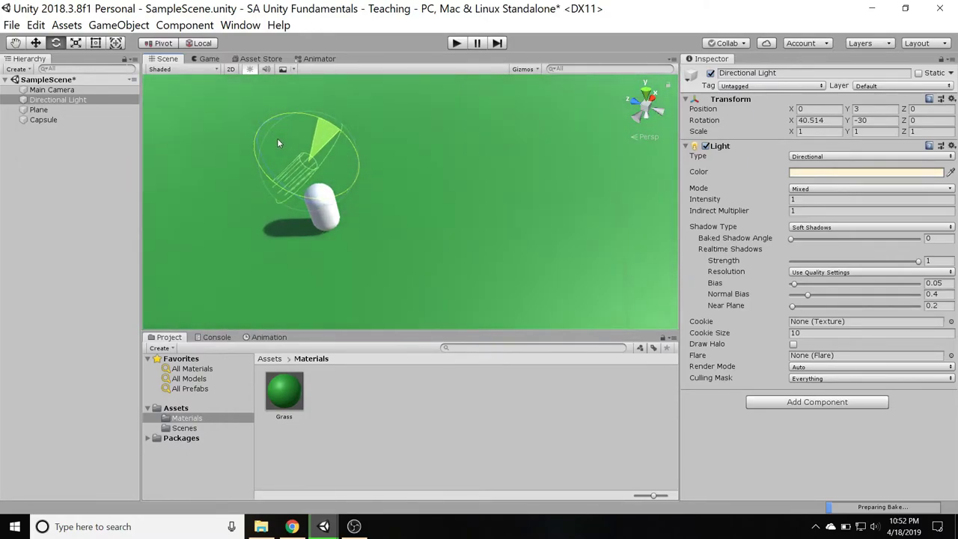
- Try an orange colour, EC7618, on the Directional Light and undo the change
click(820, 173)
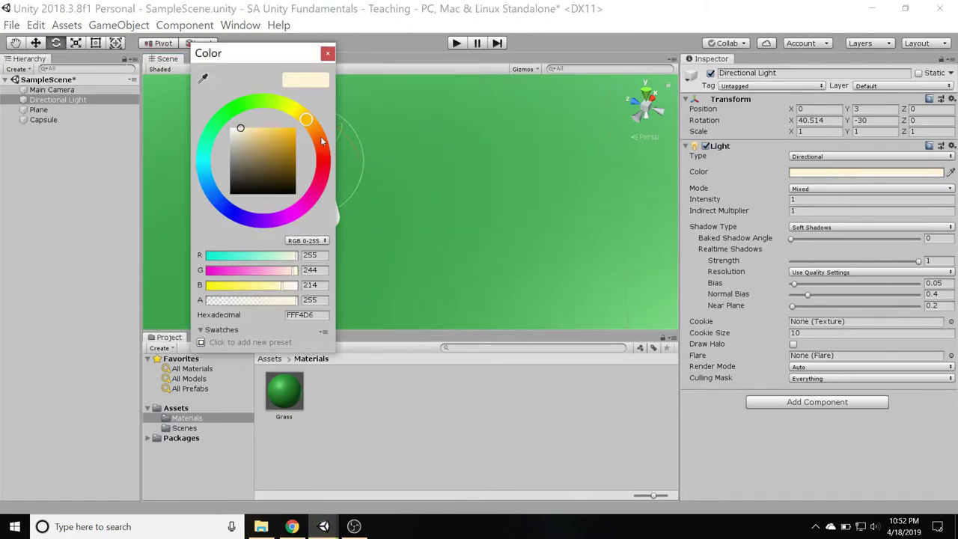
drag(322, 140, 317, 134)
click(290, 132)
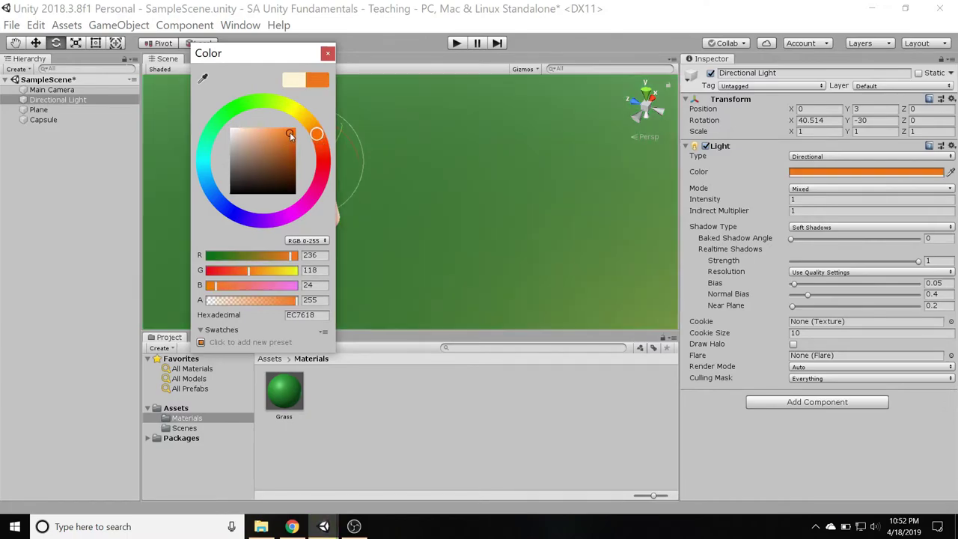
click(329, 54)
mouse_move(456, 191)
right_down()
mouse_move(434, 189)
mouse_move(483, 170)
mouse_move(634, 170)
mouse_move(624, 182)
mouse_move(637, 197)
mouse_move(486, 229)
mouse_move(445, 204)
right_up()
key(ctrl+z)
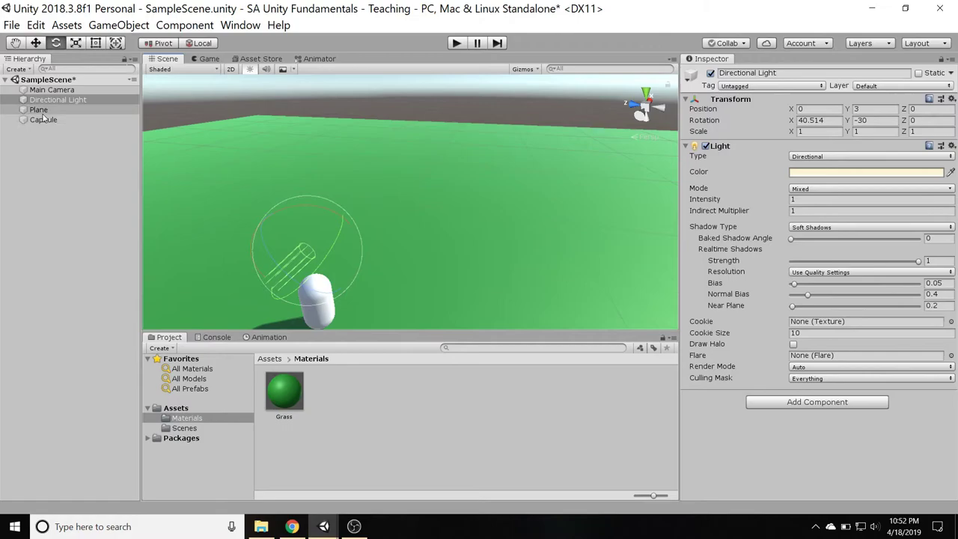
- Try an X position of 1 for the capsule and clear the entry
middle_drag(284, 291, 374, 227)
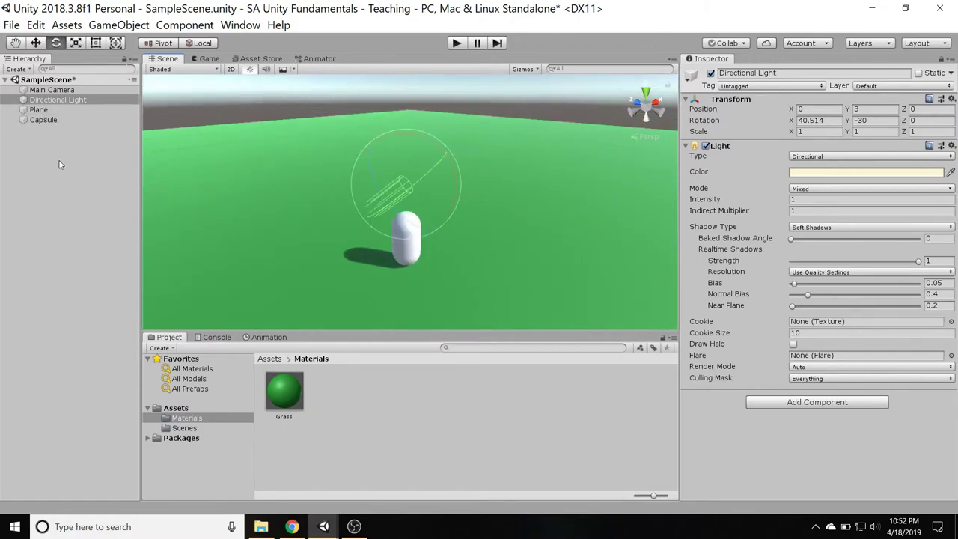
click(42, 121)
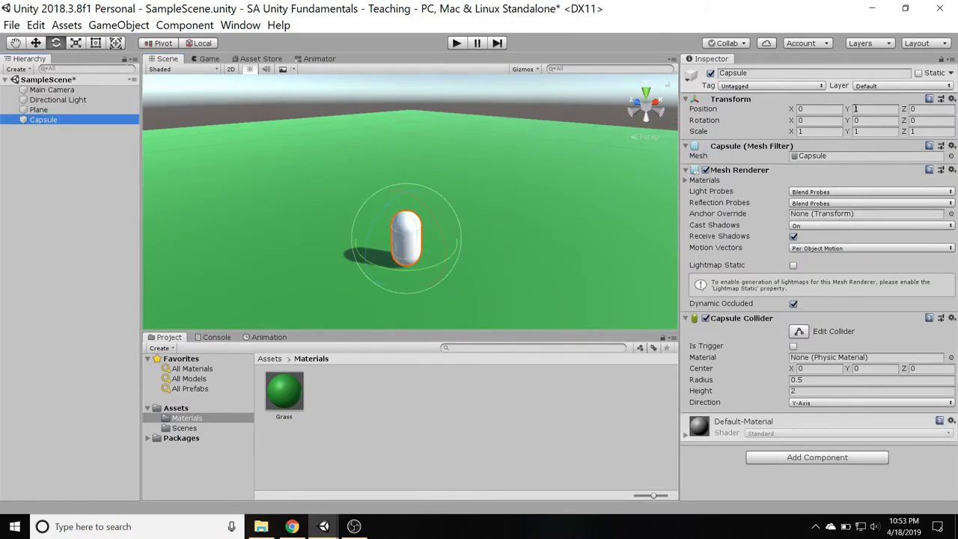
click(813, 108)
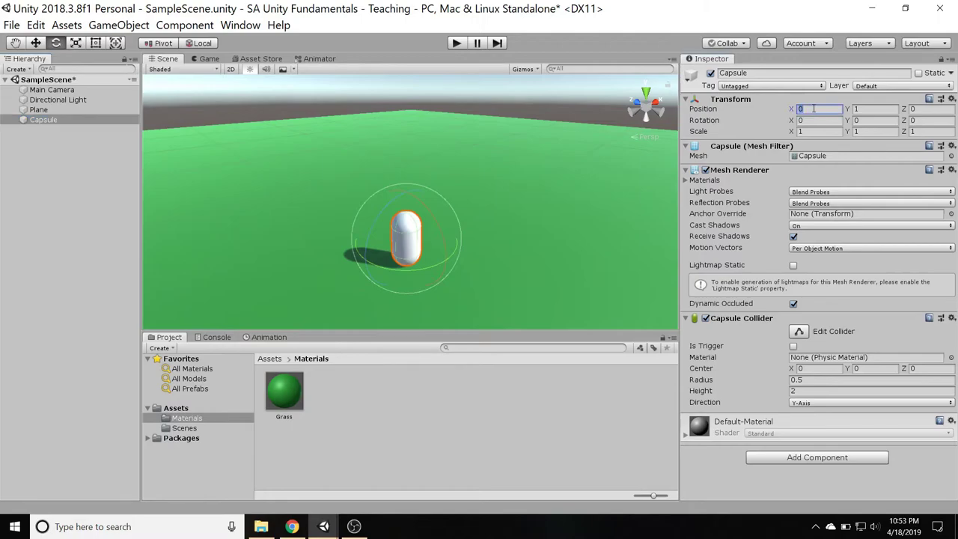
text(1)
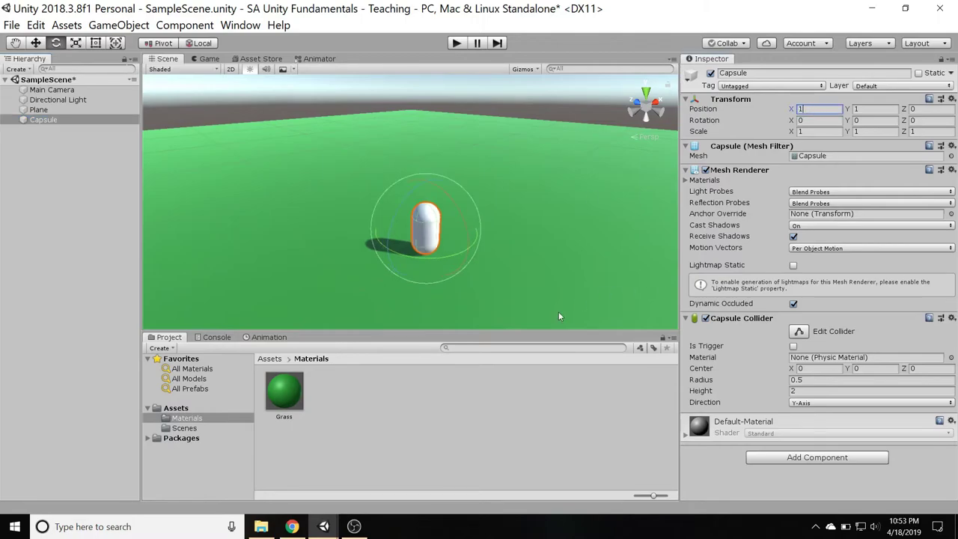
key(BackSpace)
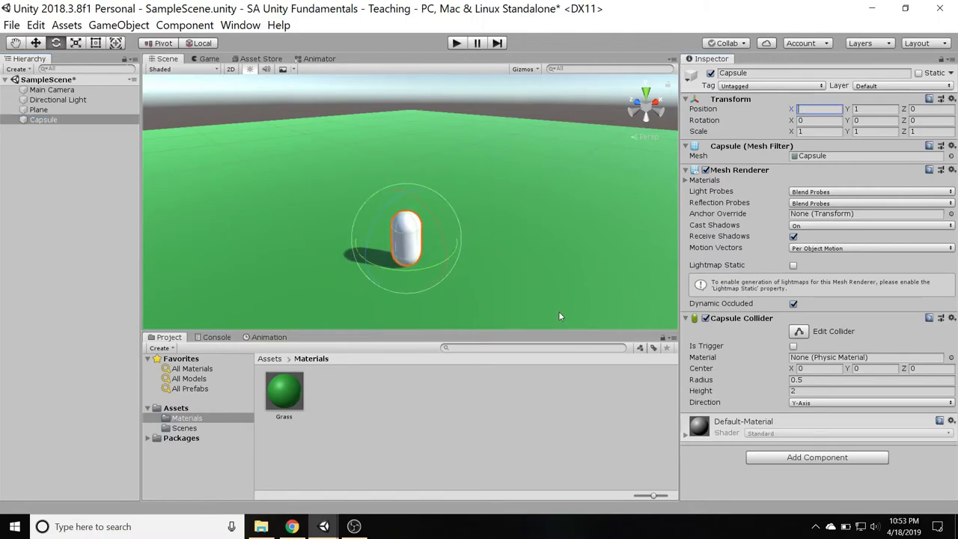
- Move the capsule freehand along the X axis, undoing the excess movement to leave it at about 0.2
click(35, 44)
drag(437, 218, 391, 239)
key(ctrl+z)
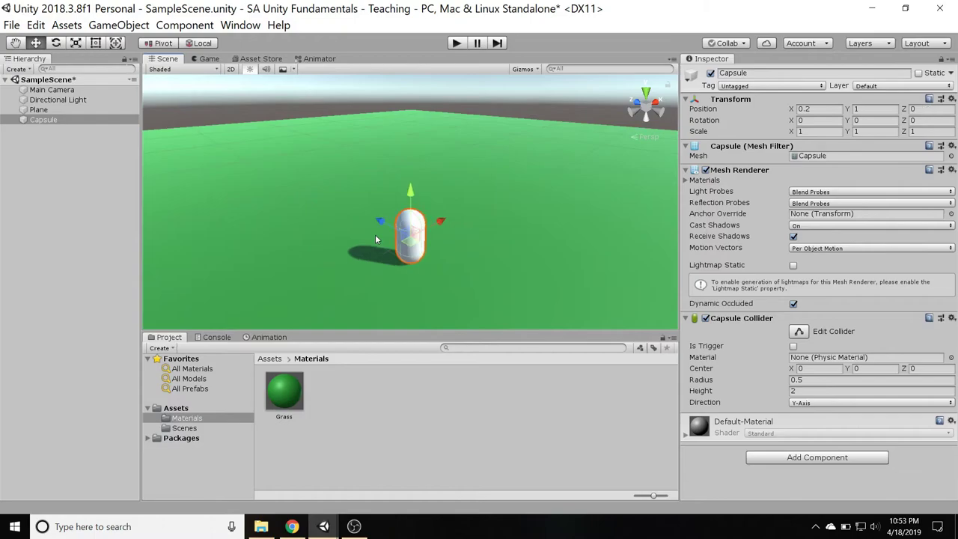
- Examine the selected capsule and its shadow from several sides and distances in the scene
click(38, 109)
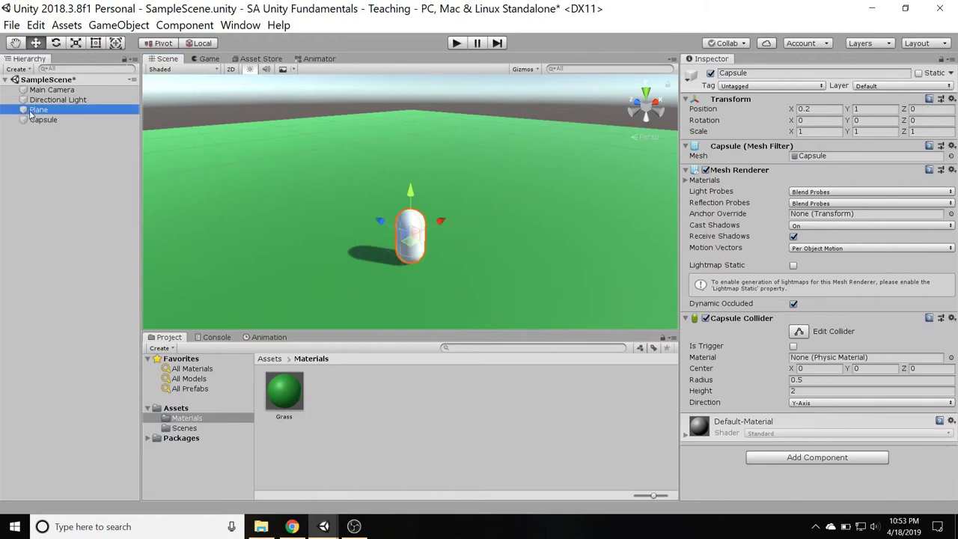
click(43, 120)
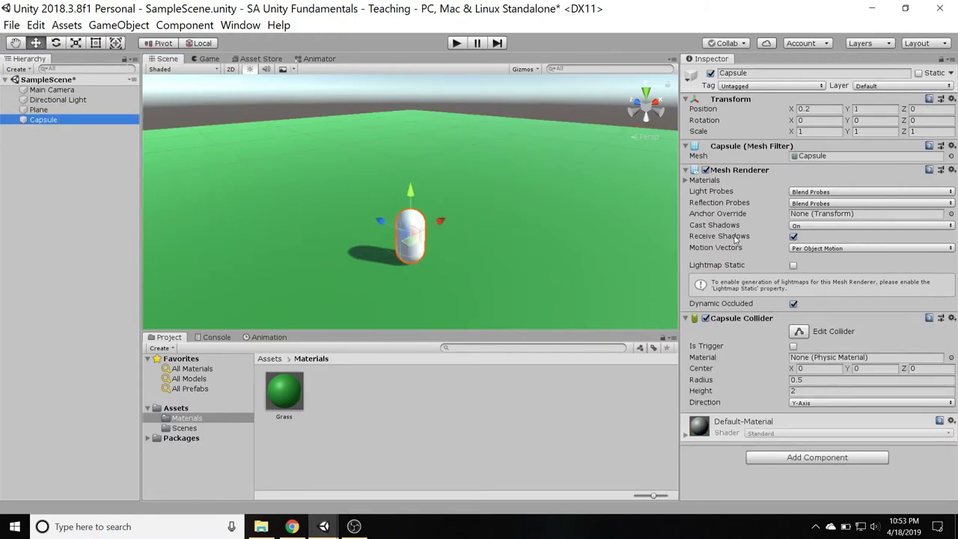
right_drag(501, 231, 557, 267)
middle_drag(557, 267, 620, 222)
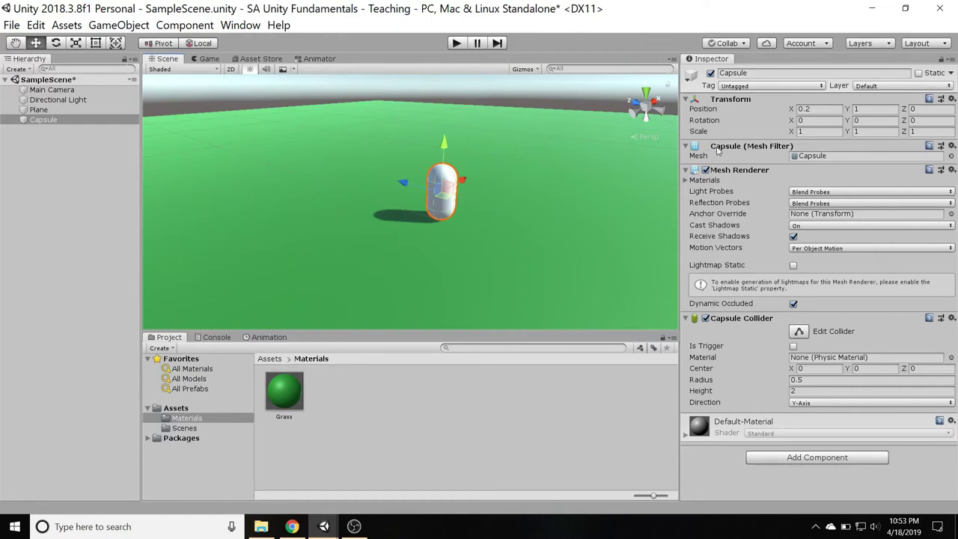
scroll(442, 245, up, 3)
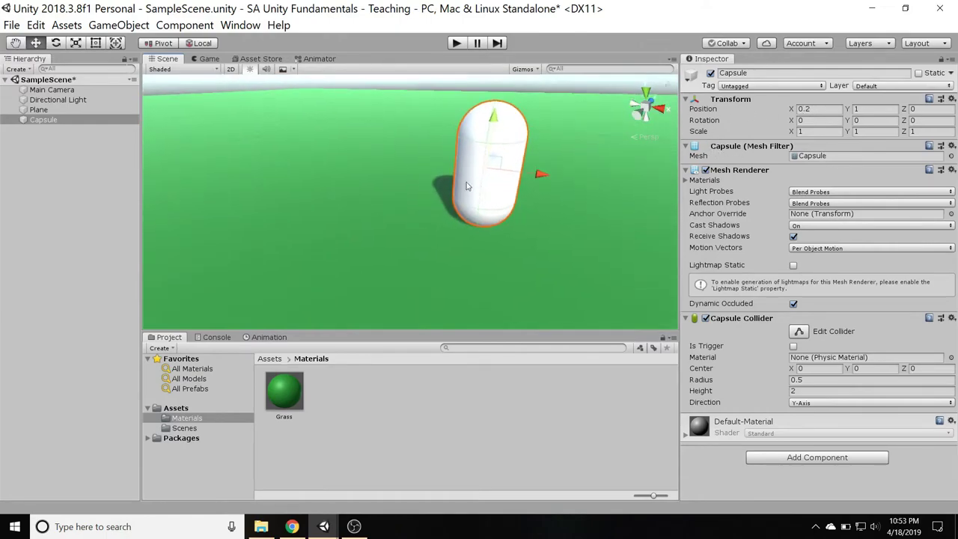
middle_drag(470, 187, 362, 207)
right_drag(500, 221, 420, 202)
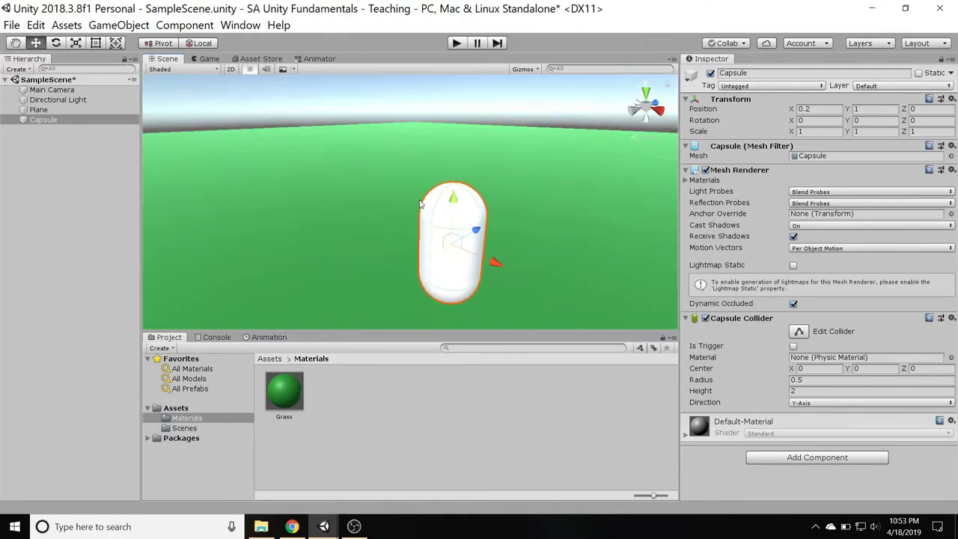
scroll(415, 220, up, 3)
middle_drag(413, 219, 374, 186)
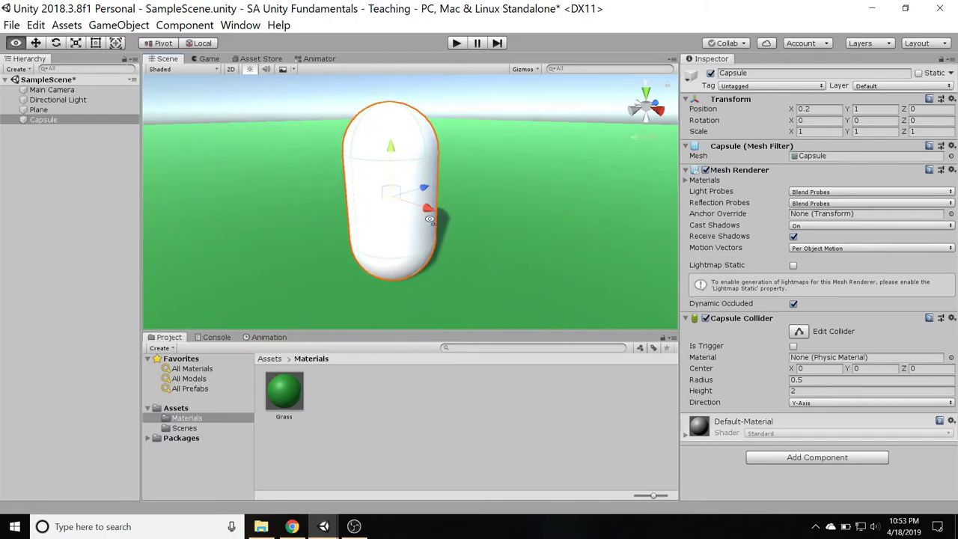
right_drag(430, 220, 383, 204)
middle_drag(383, 204, 333, 201)
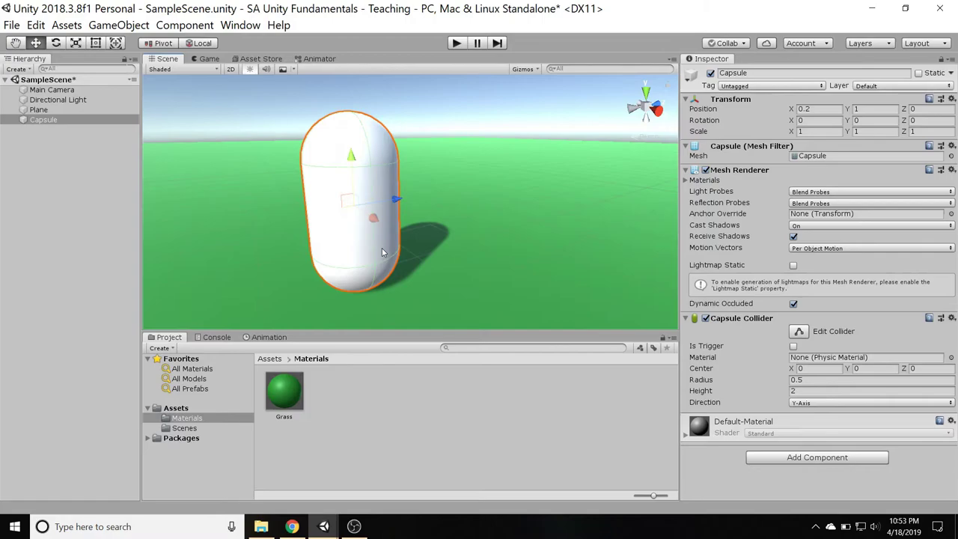
right_drag(382, 248, 490, 211)
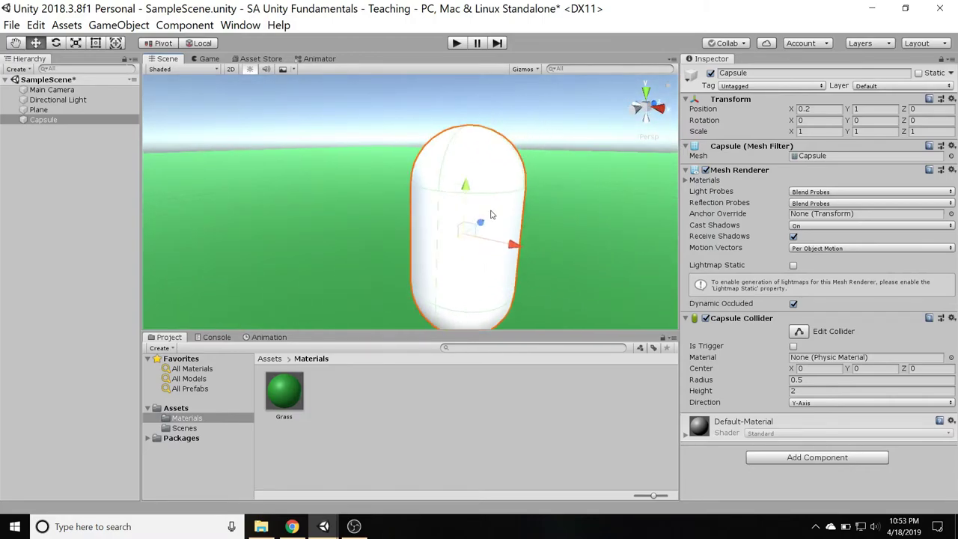
scroll(486, 225, down, 3)
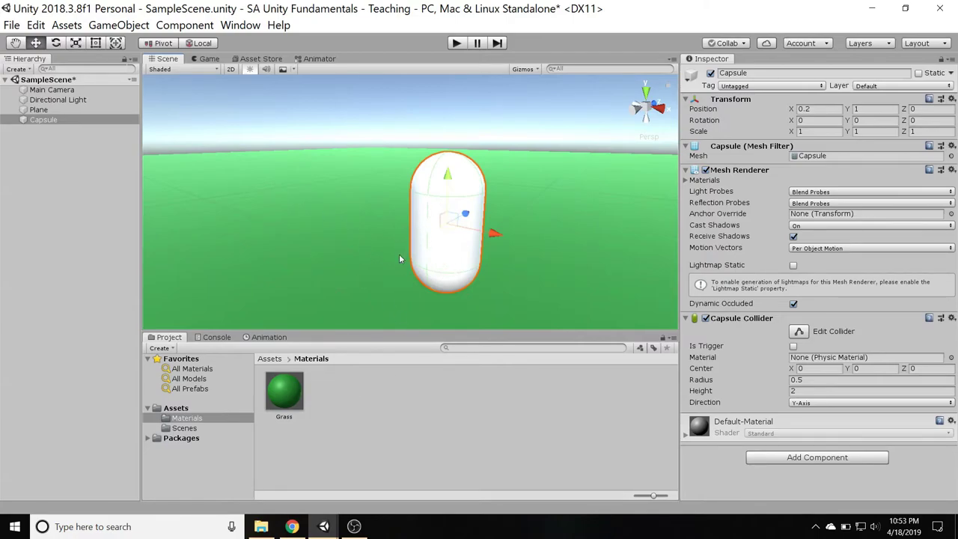
middle_drag(577, 264, 385, 280)
key(f)
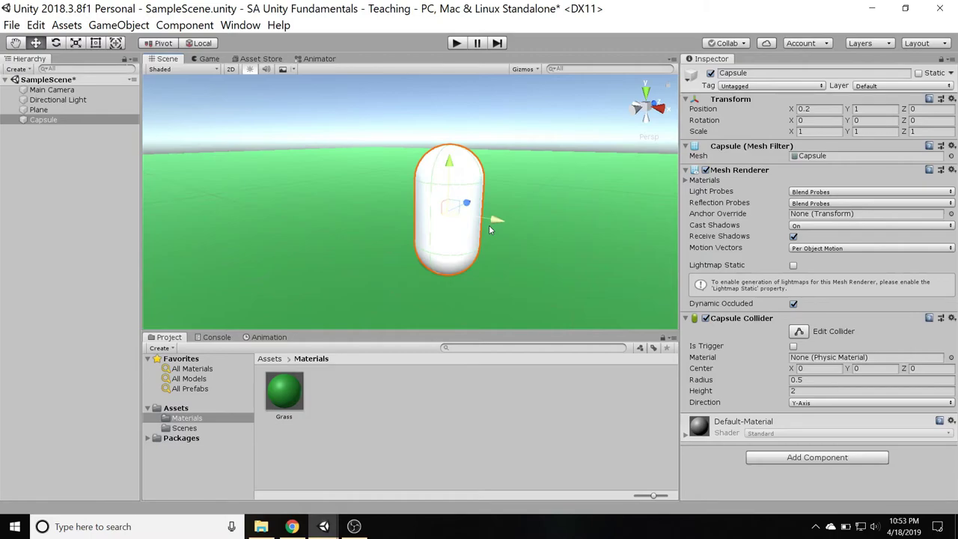
- Rename the capsule object as Player
click(43, 154)
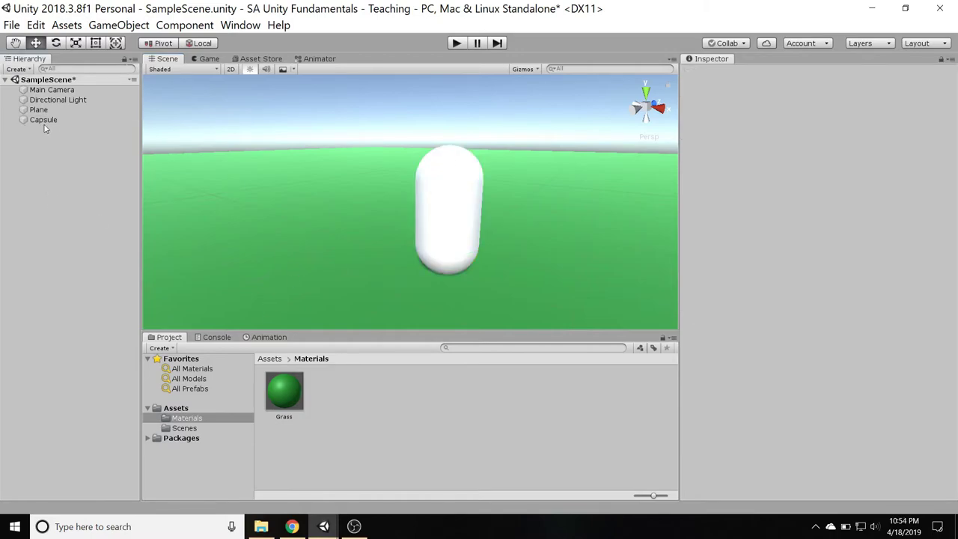
click(45, 122)
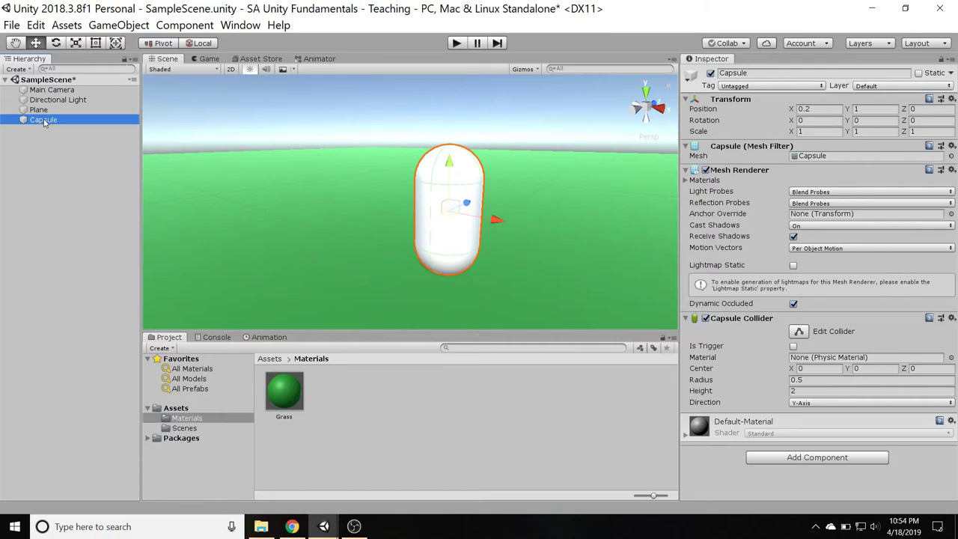
click(43, 120)
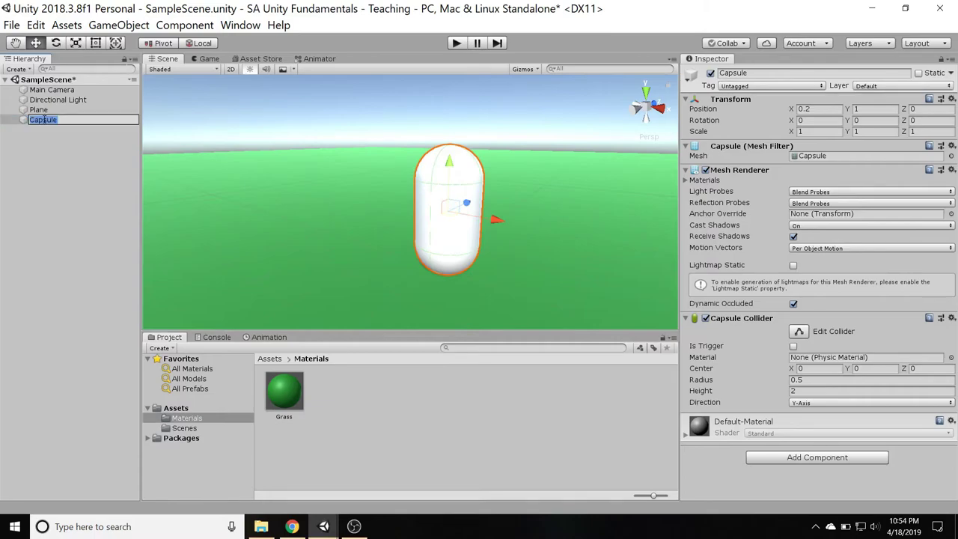
text(Player)
key(Return)
- Create an empty child object under Player
click(42, 121)
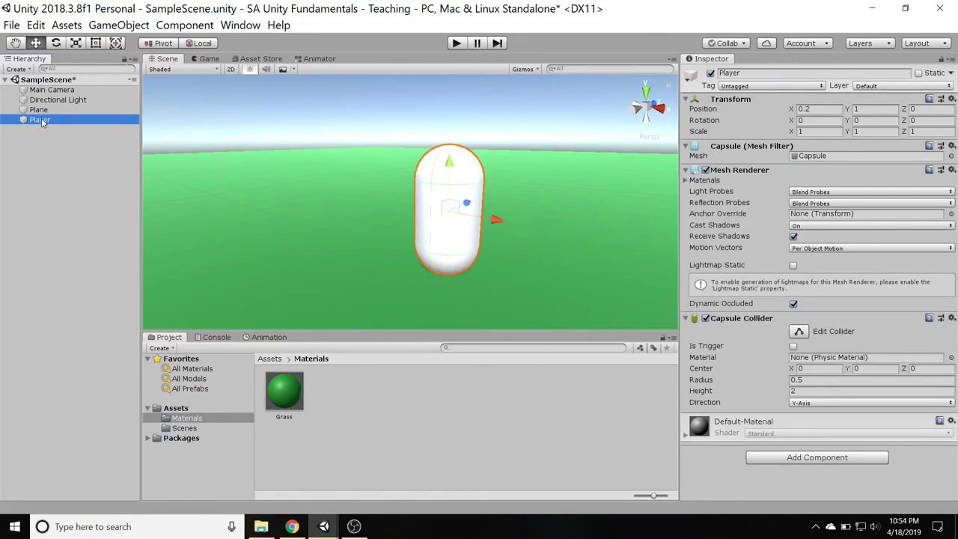
right_click(42, 123)
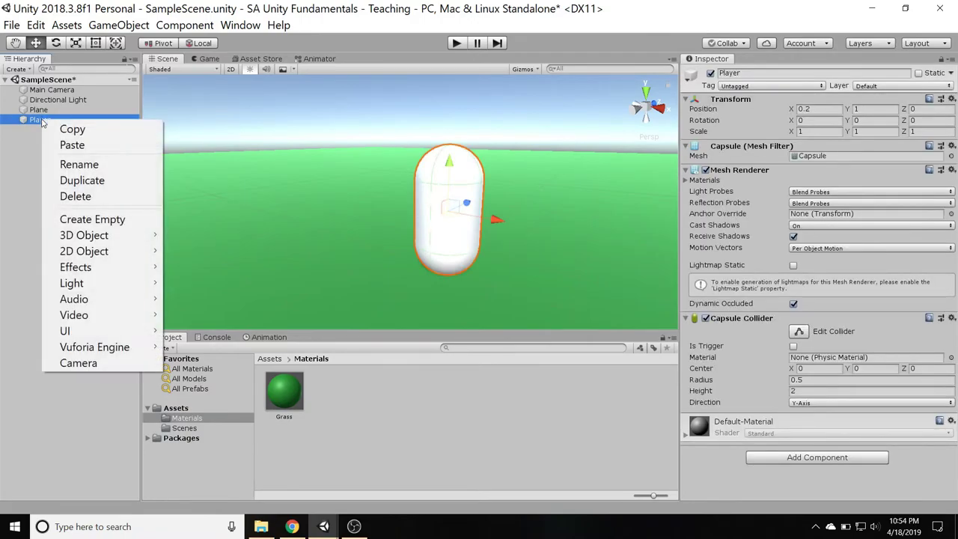
click(96, 219)
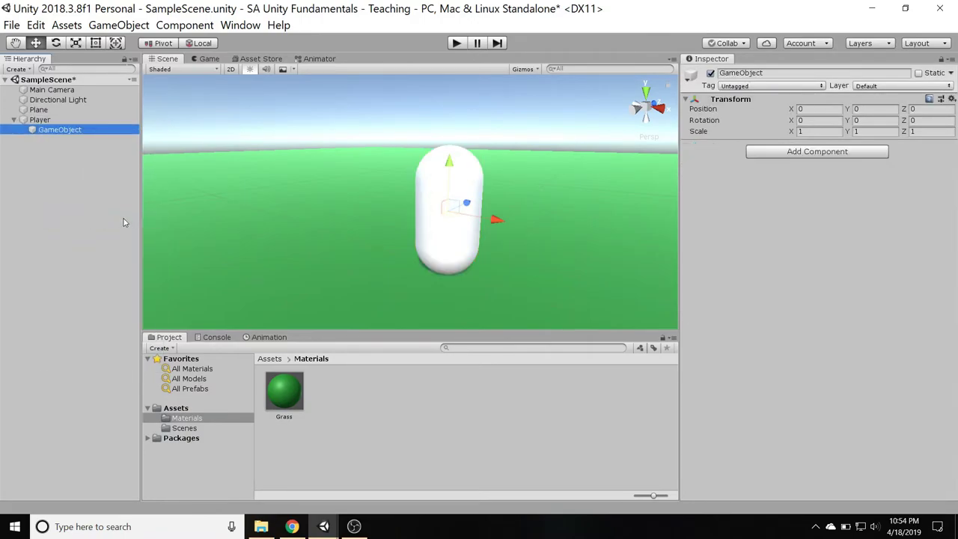
- Check the parent-child relationship by collapsing and re-expanding the Player object
click(41, 120)
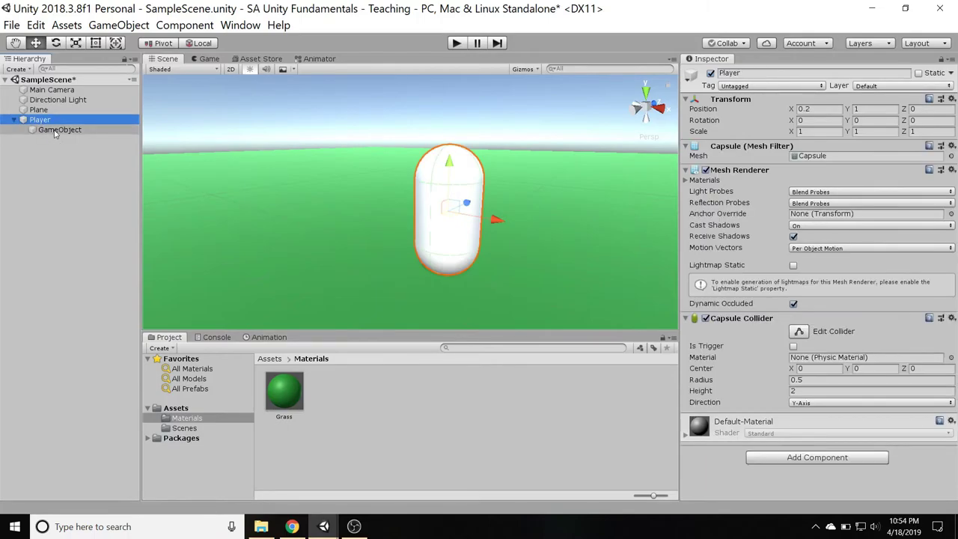
click(13, 121)
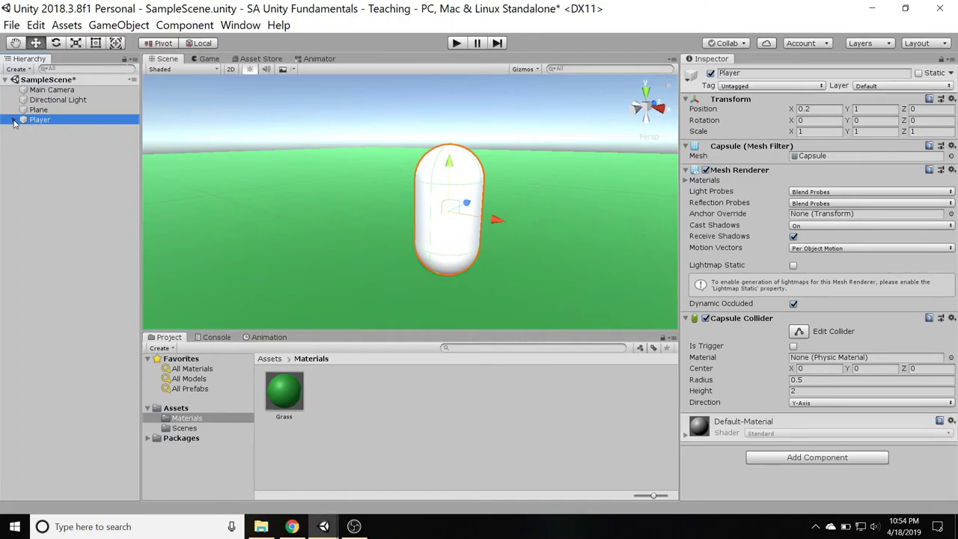
click(13, 122)
- Try to move the empty child object freehand along the X axis to about 0.11
click(59, 131)
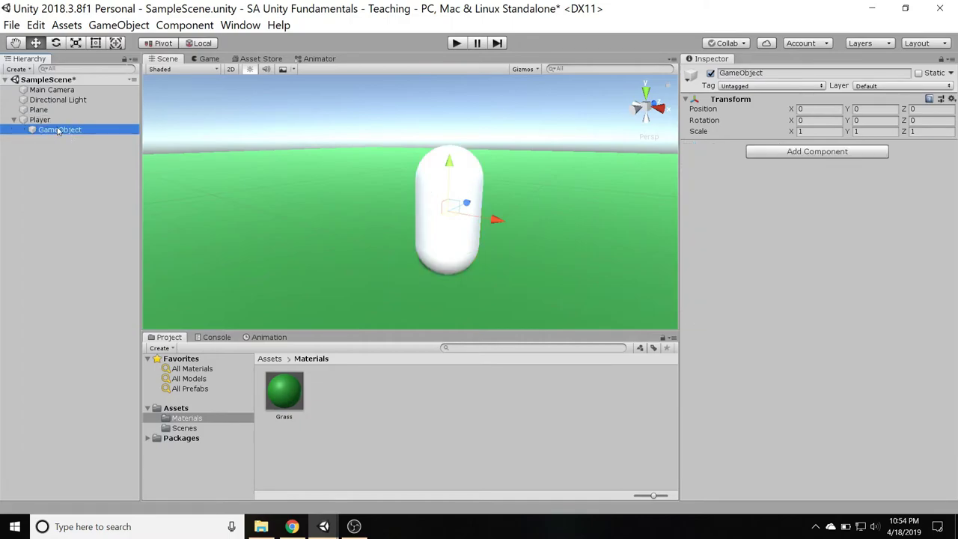
click(40, 120)
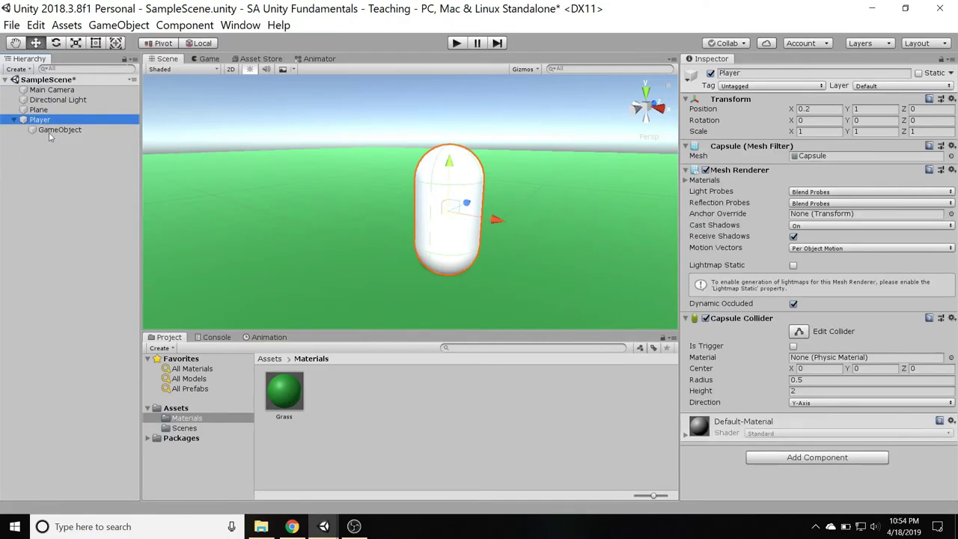
click(55, 131)
click(496, 222)
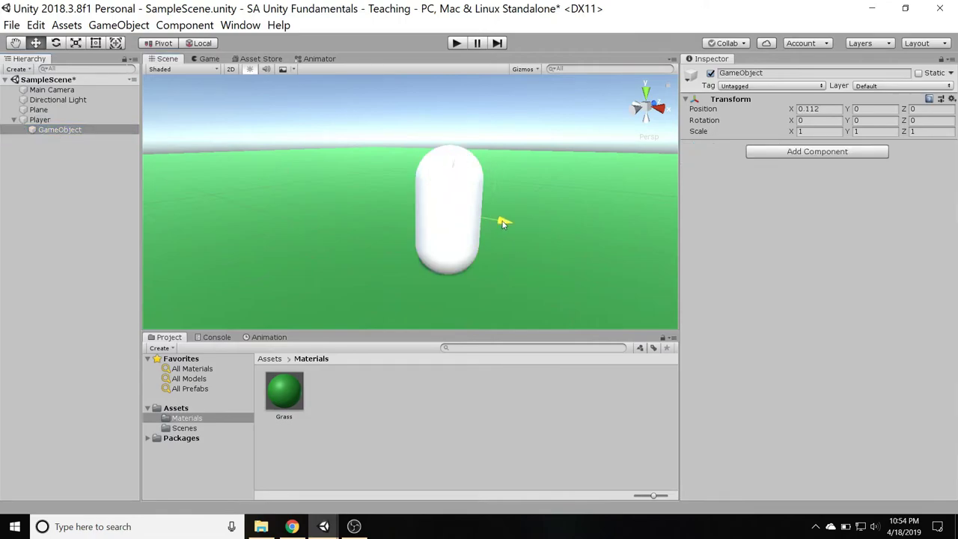
- Move the Player together with its child freehand along the X axis to about -3.7
click(40, 120)
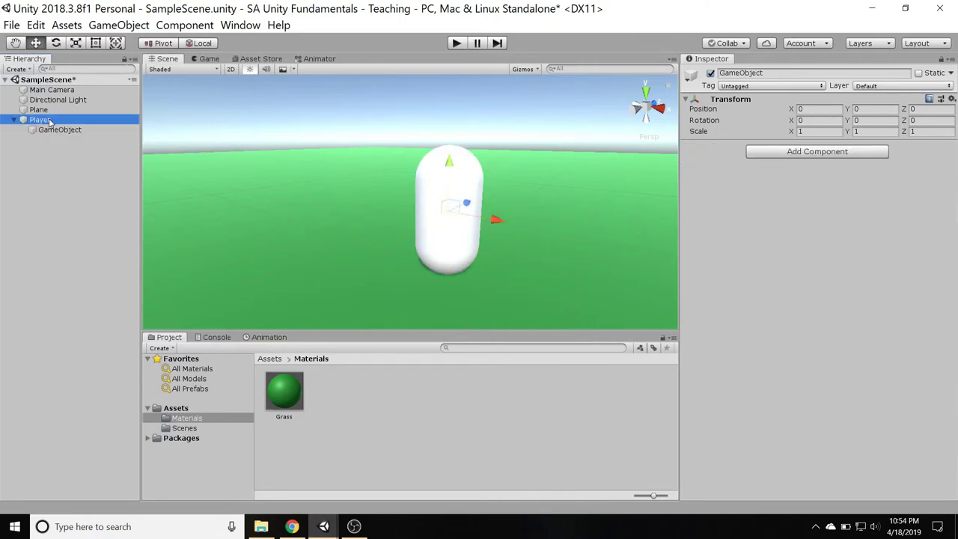
right_drag(416, 177, 491, 211)
middle_drag(492, 211, 493, 230)
right_drag(494, 234, 450, 217)
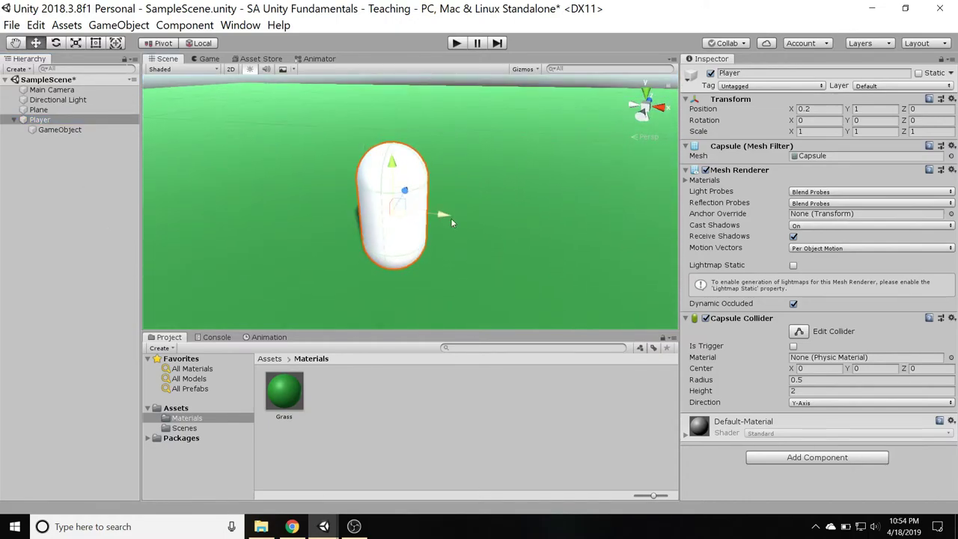
click(45, 132)
key(Up)
key(Down)
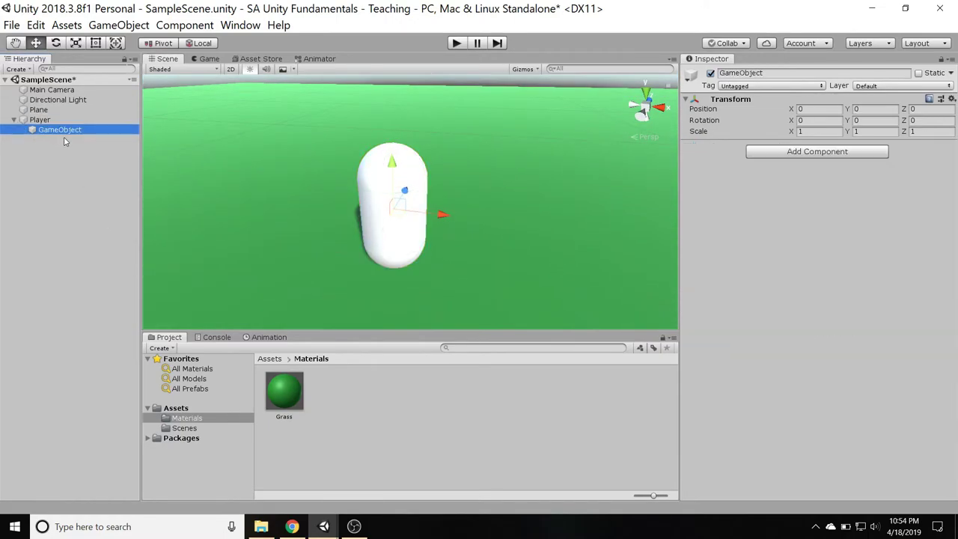
key(Up)
drag(449, 215, 25, 168)
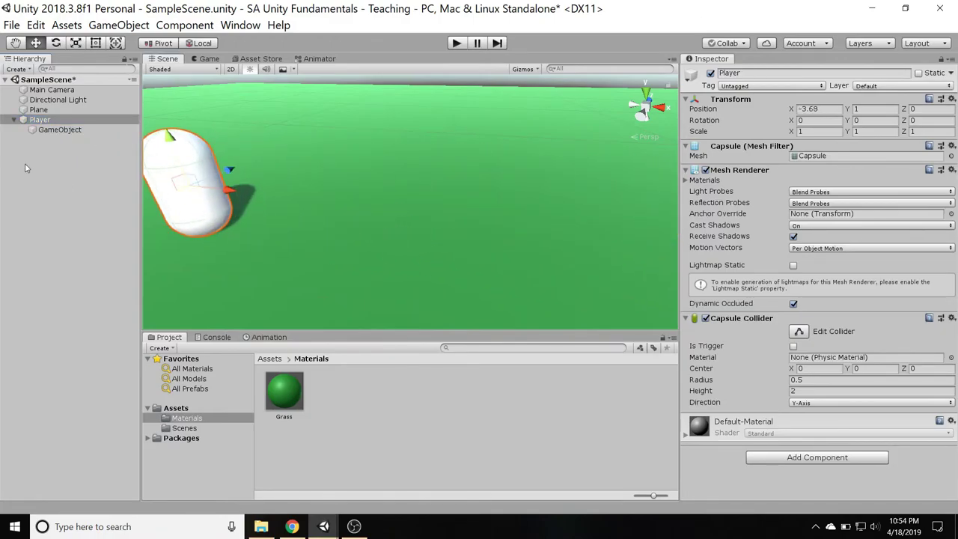
- Compare the Transform values of the empty child object with those of its parent Player
click(57, 132)
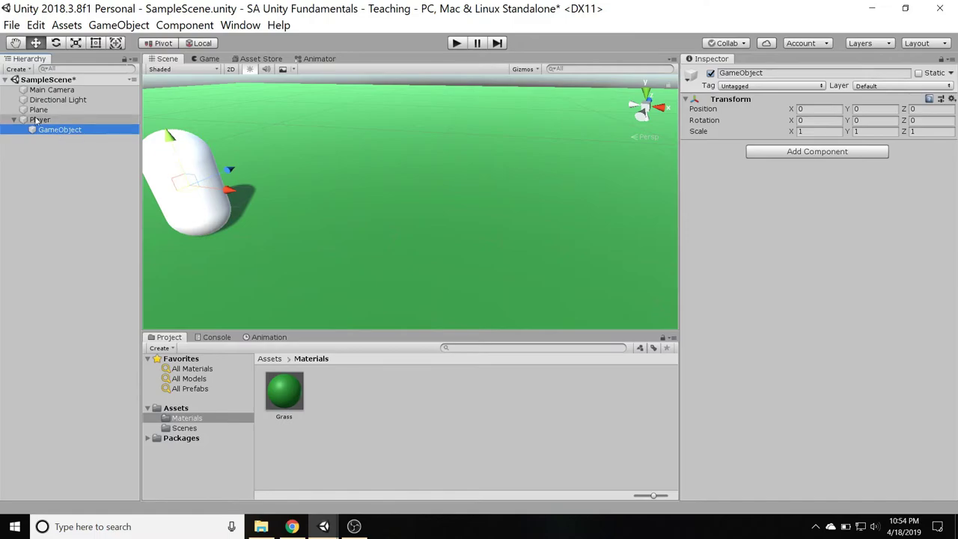
click(39, 120)
click(48, 131)
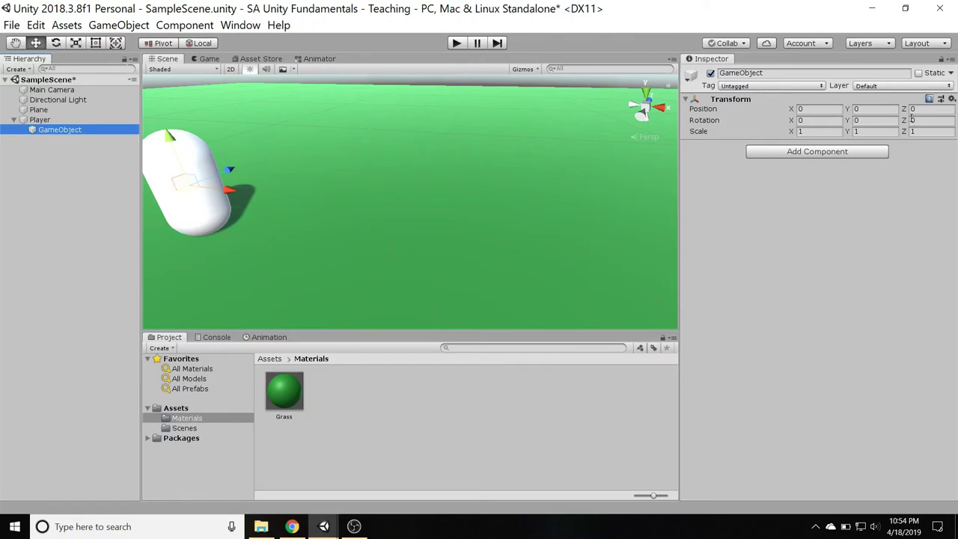
click(39, 119)
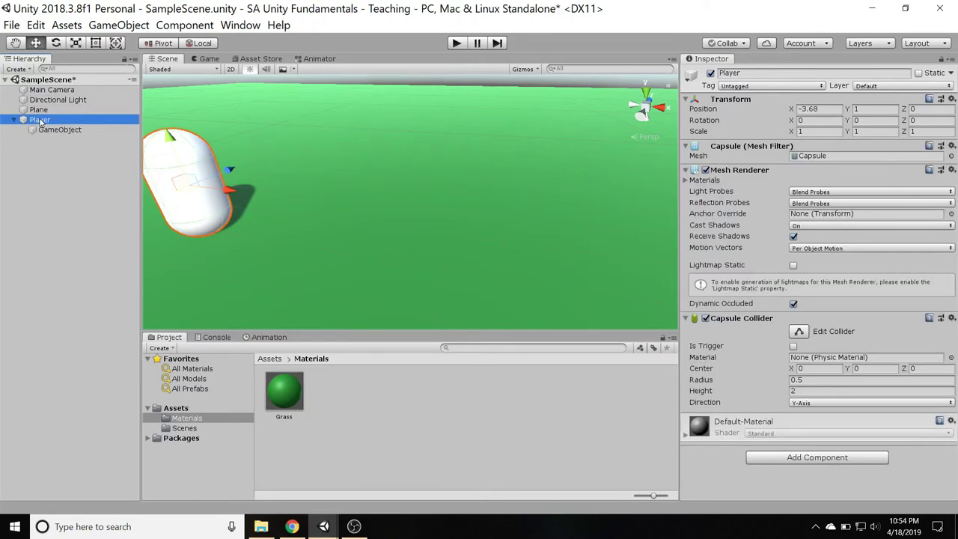
click(63, 130)
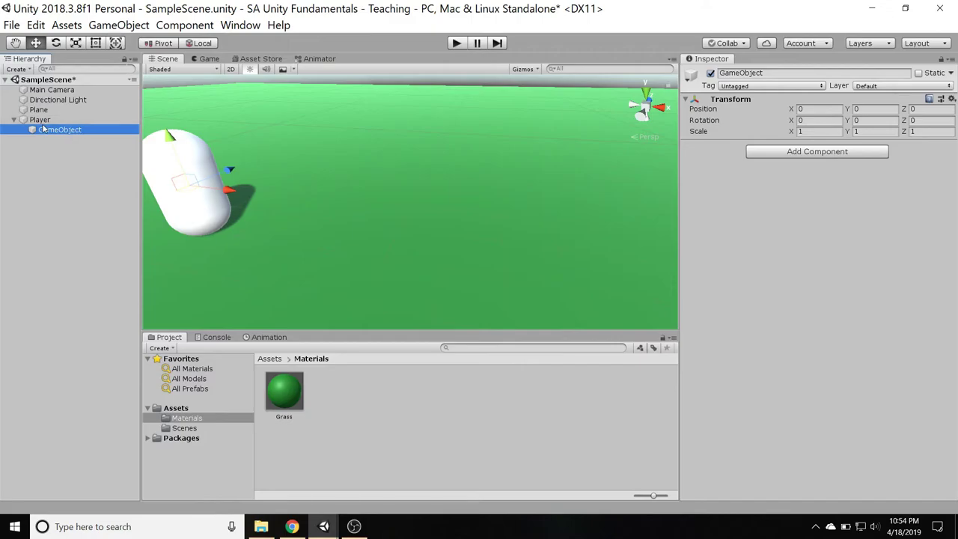
- Move the Player together with its empty child freehand along the X axis, back towards the middle of the plane
click(40, 120)
click(58, 131)
middle_drag(235, 216, 403, 216)
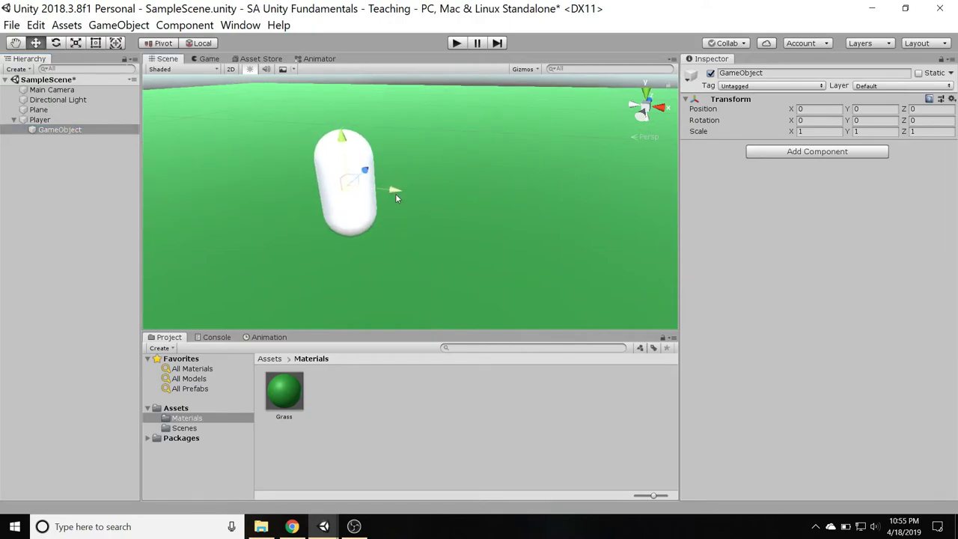
- Move the empty child object freehand along the Z axis to about 1.78, away from the capsule
drag(395, 193, 398, 135)
right_drag(516, 202, 412, 228)
middle_drag(412, 228, 367, 256)
scroll(337, 256, up, 2)
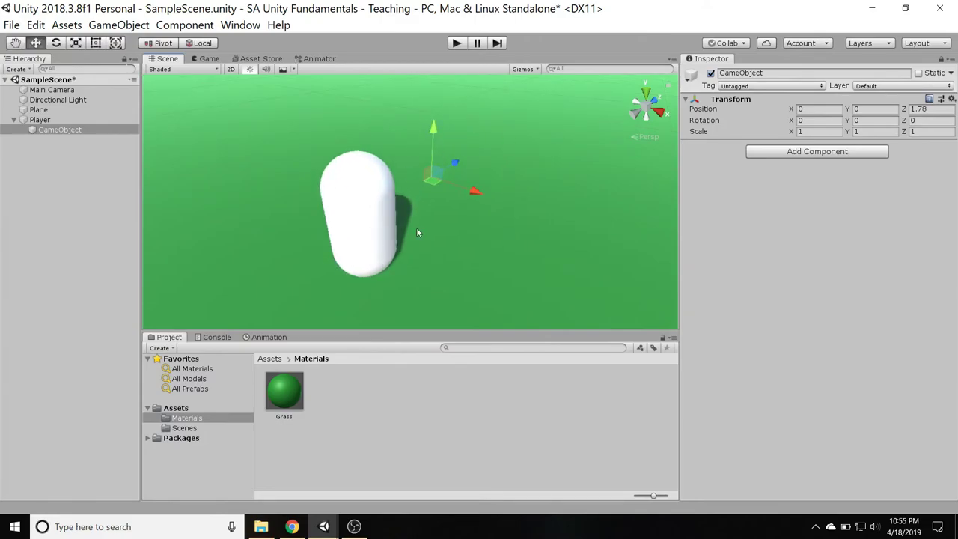
- Move the Player with its offset child freehand along the X axis to about 1.9
click(40, 120)
drag(390, 236, 615, 290)
middle_drag(314, 196, 408, 197)
scroll(330, 204, down, 2)
- Set the empty child object's Z position to 0 so it is centred on the Player
click(53, 129)
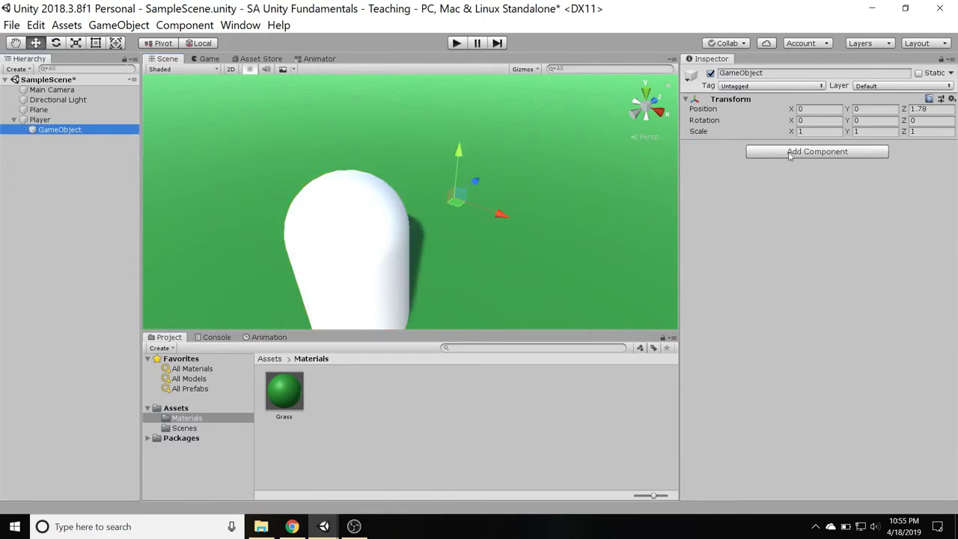
click(930, 110)
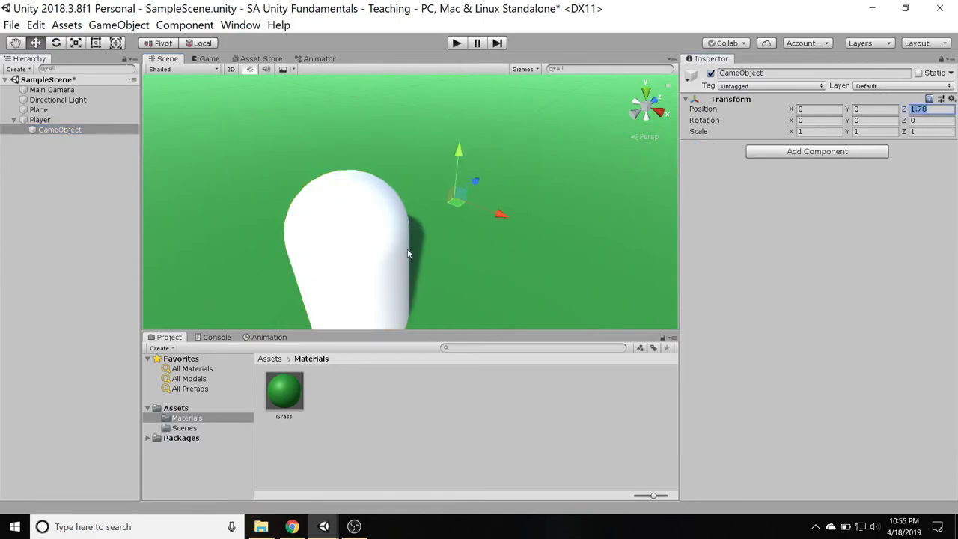
text(0)
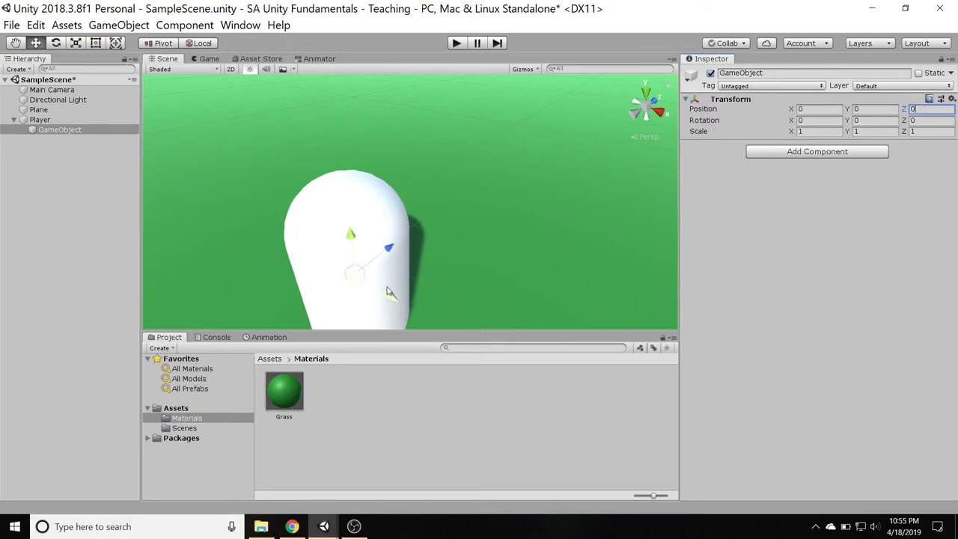
- Rename the Player's empty child object as Model
click(53, 131)
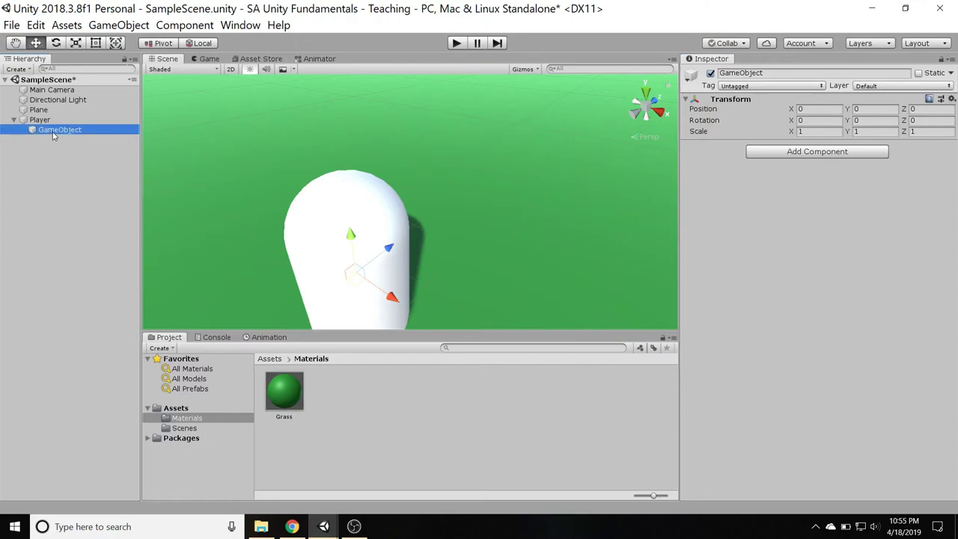
click(53, 132)
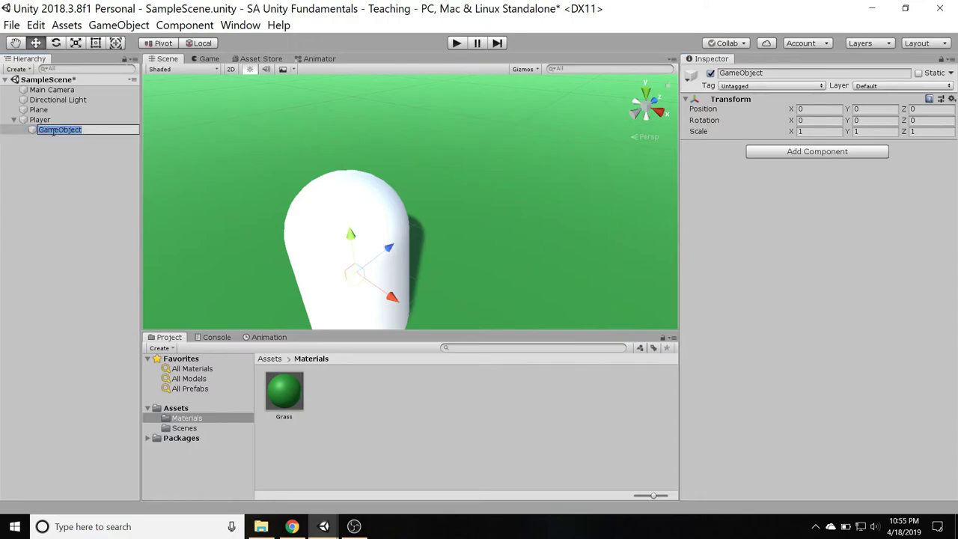
text(Model)
key(Return)
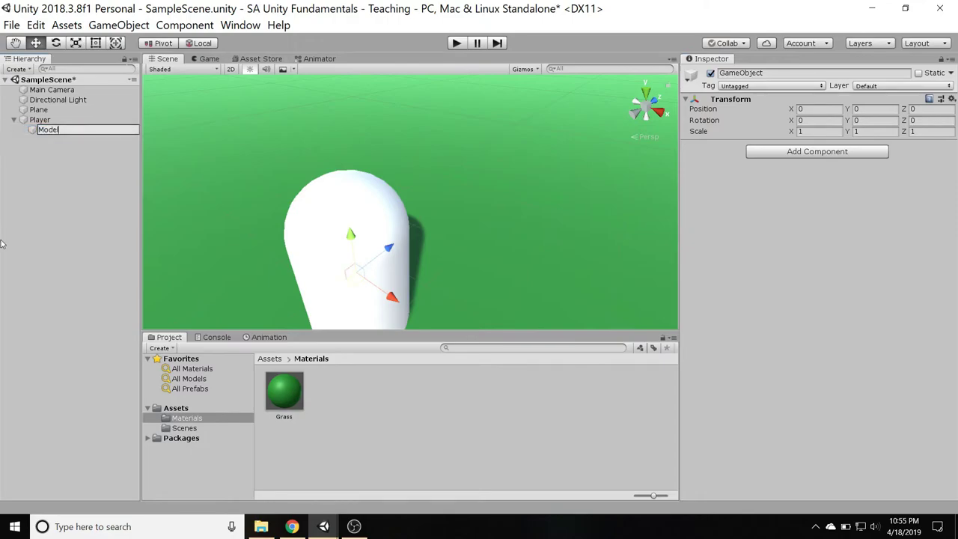
click(96, 256)
- Copy the Player's Capsule (Mesh Filter) component and paste it as a new component on the Model object
click(39, 119)
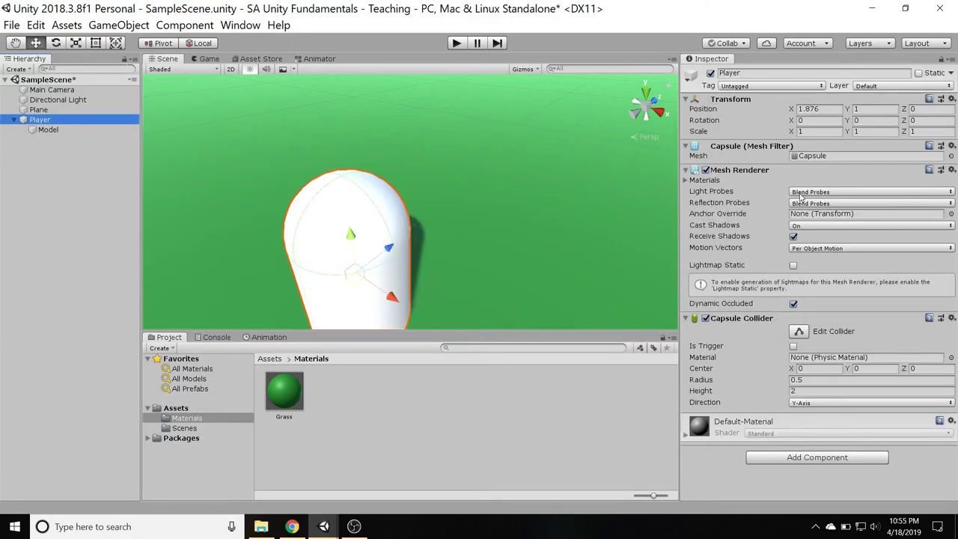
click(951, 146)
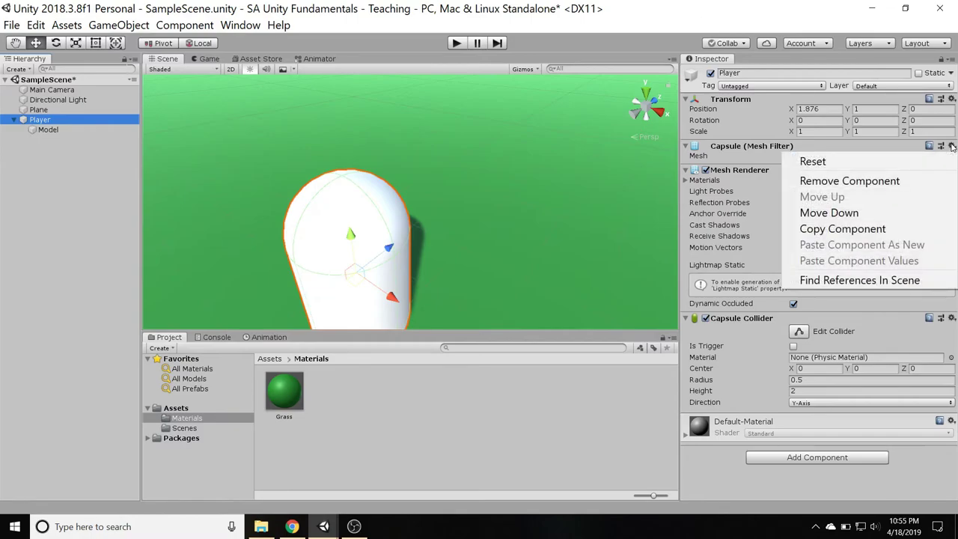
key(Down)
key(Down)
key(Down)
key(Return)
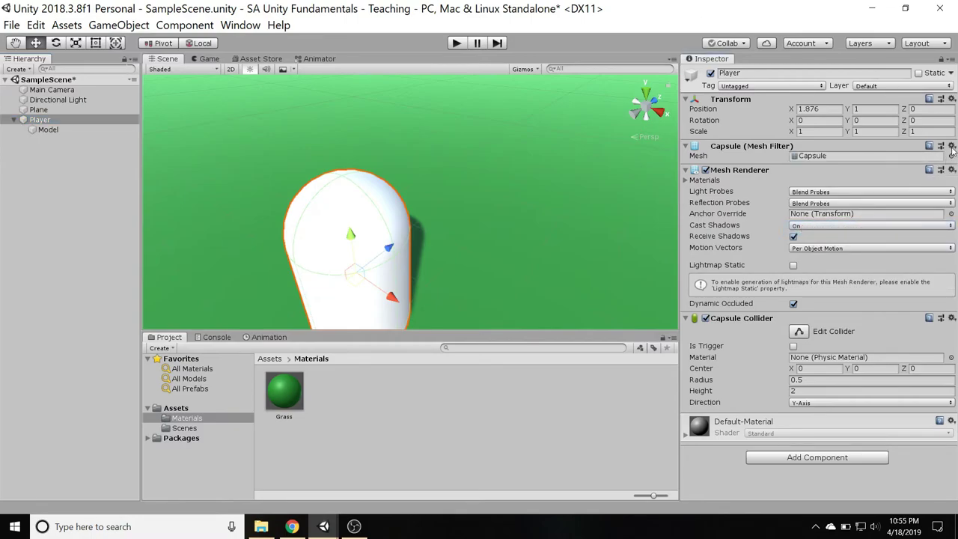
click(47, 129)
click(952, 99)
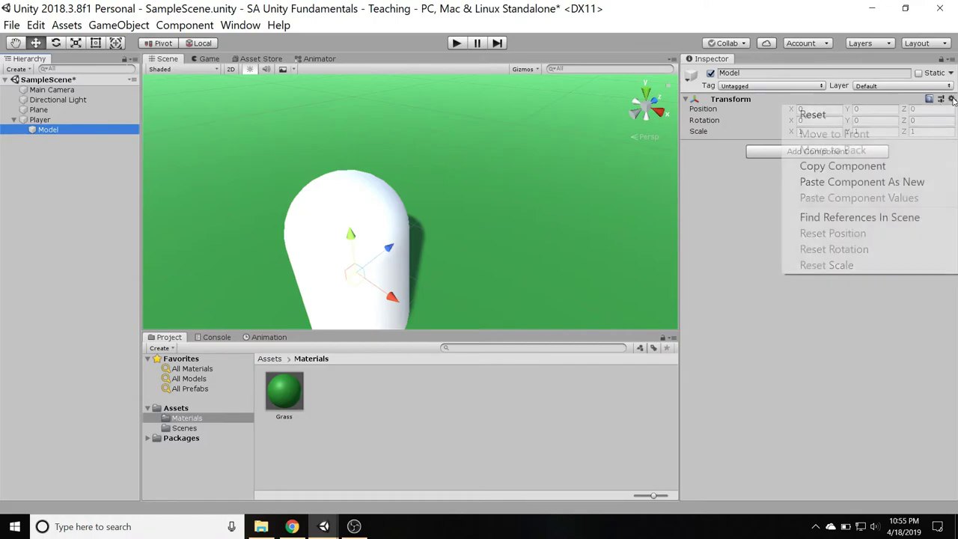
click(844, 183)
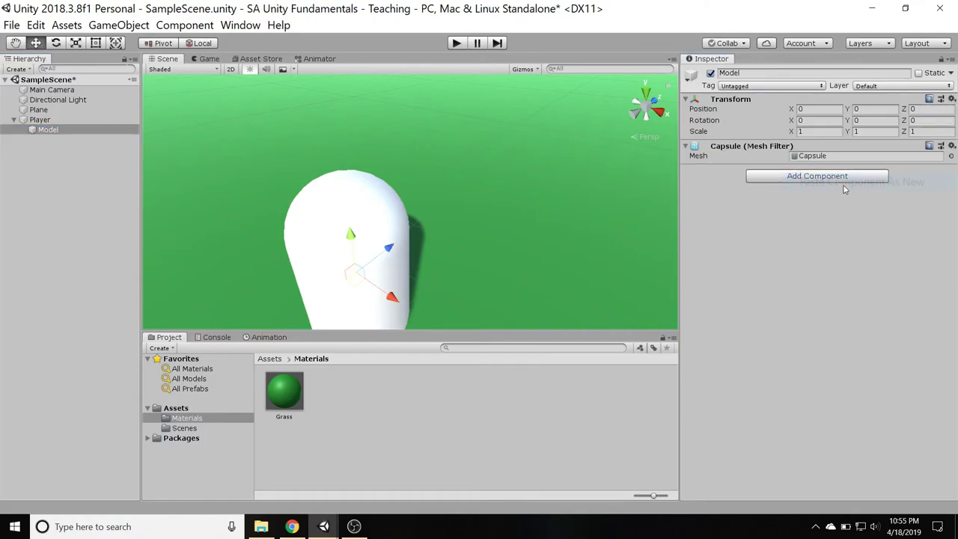
- Copy the Player's Mesh Renderer component and paste it as a new component on the Model object
click(40, 118)
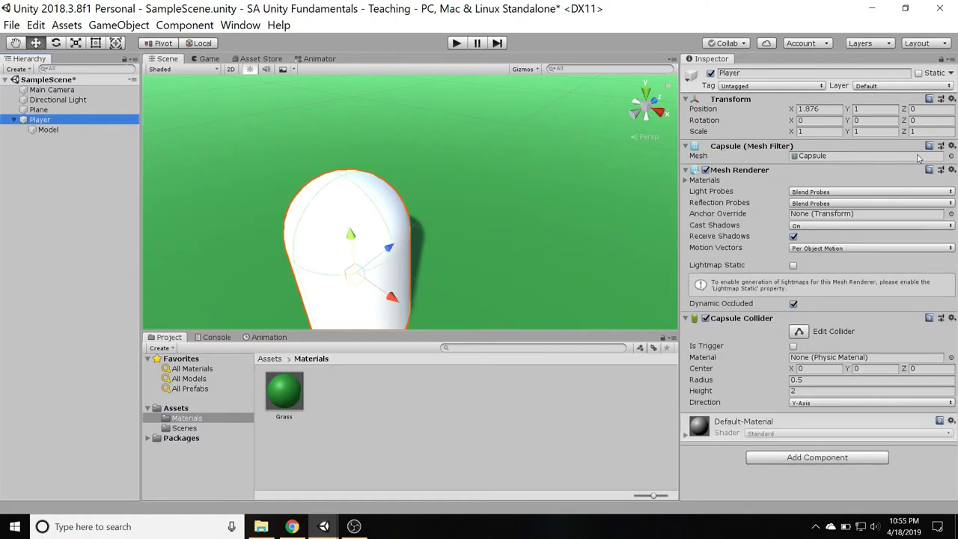
click(951, 170)
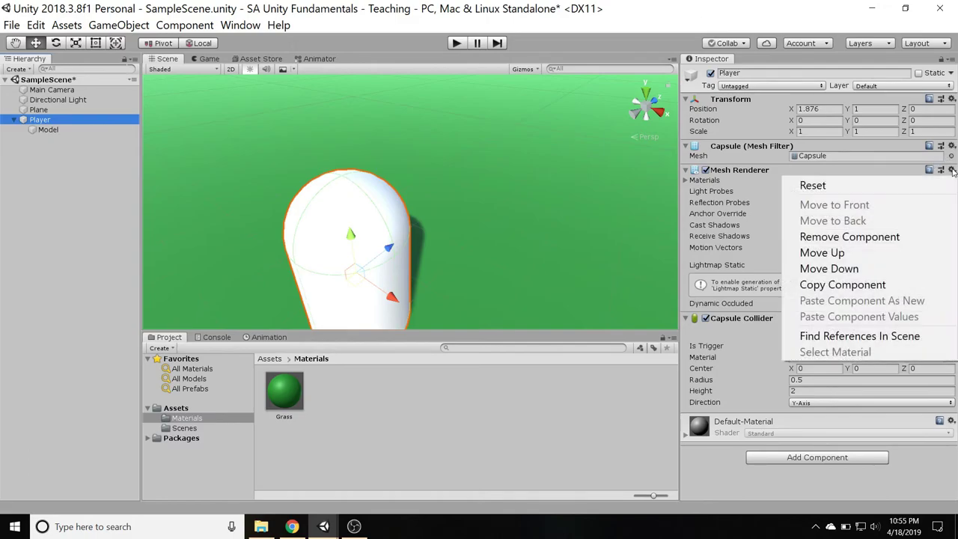
click(842, 284)
key(Down)
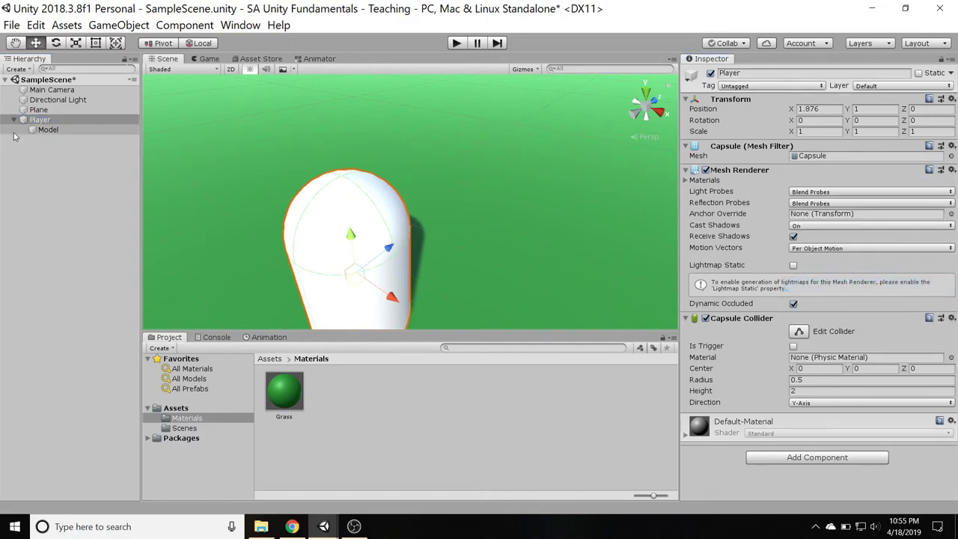
click(952, 146)
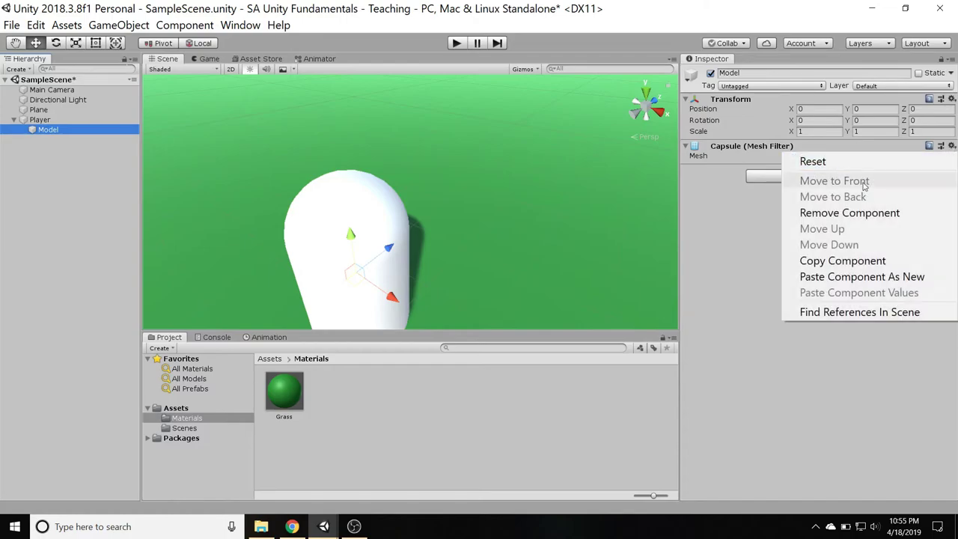
click(857, 277)
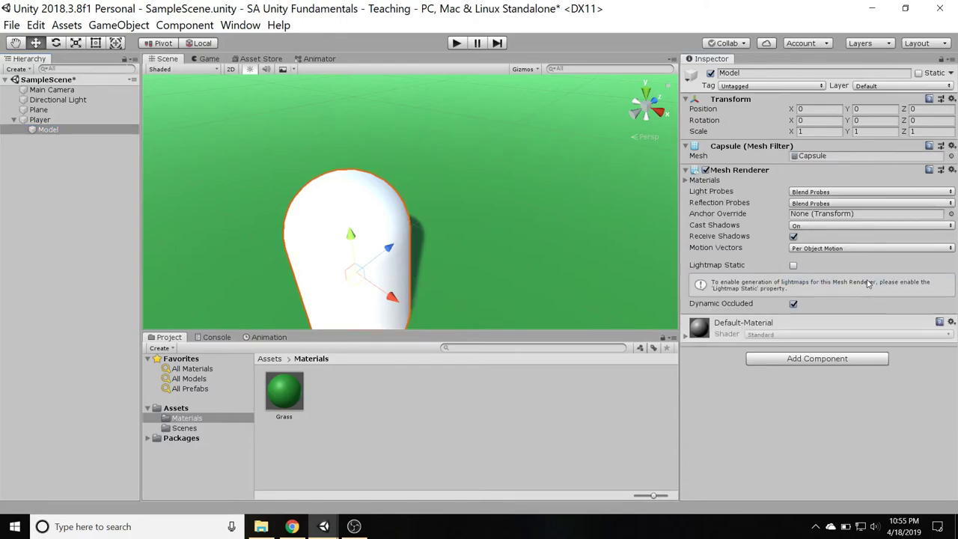
- Remove the Capsule (Mesh Filter) and Mesh Renderer components from the Player, keeping its Transform and Capsule Collider
click(41, 119)
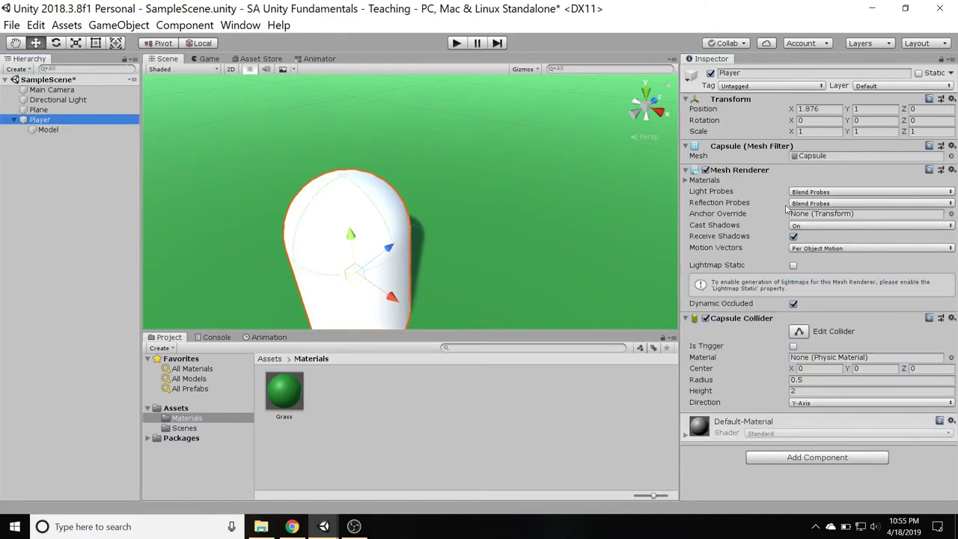
click(951, 146)
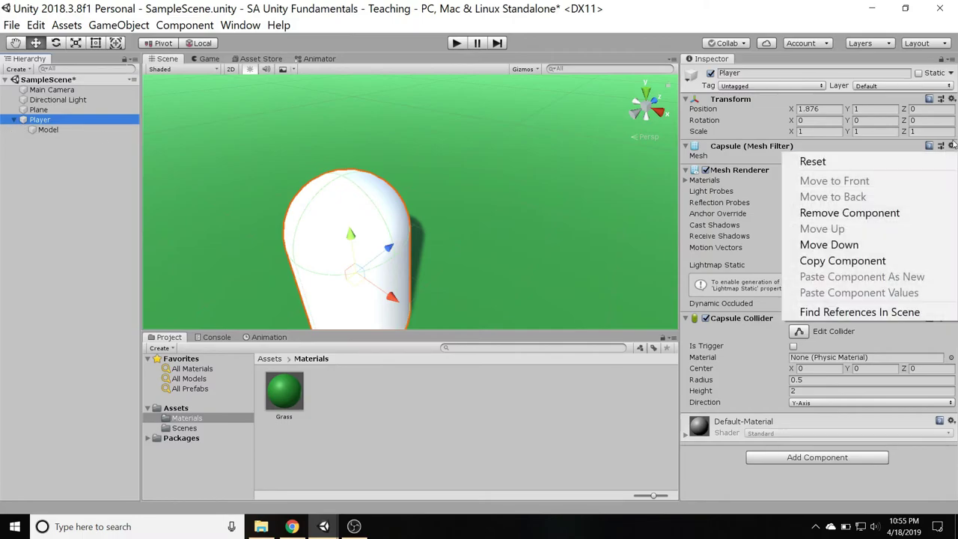
click(868, 213)
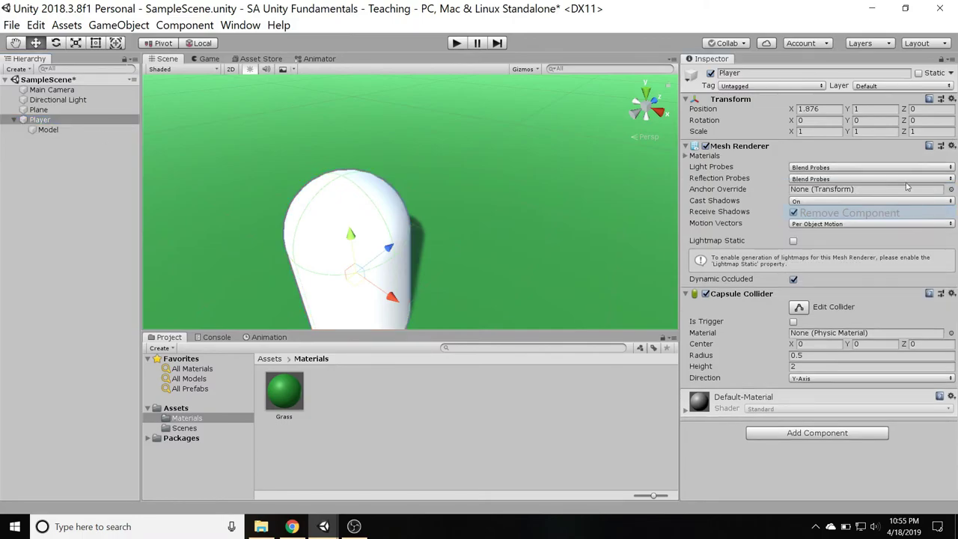
click(952, 146)
click(868, 212)
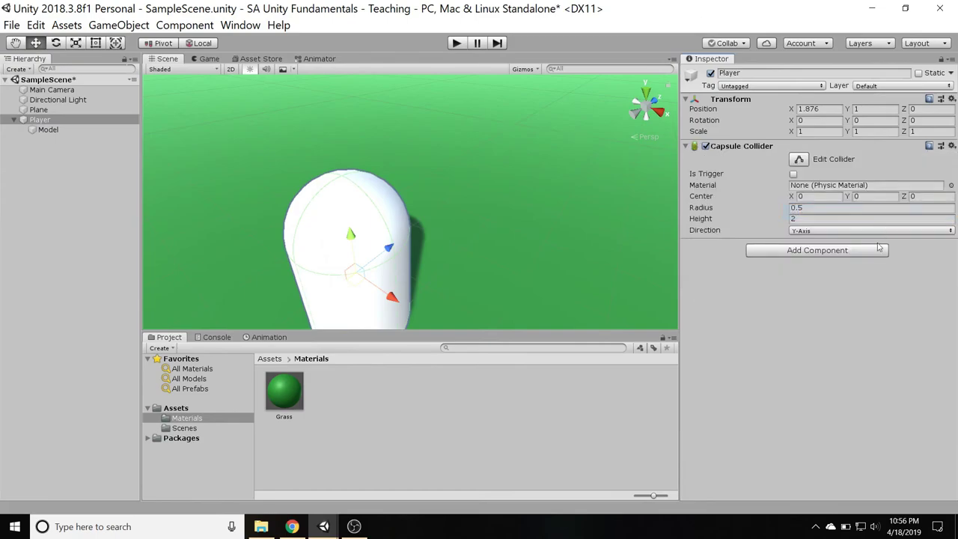
- Add a 3D cube as a child of the Model object
click(45, 130)
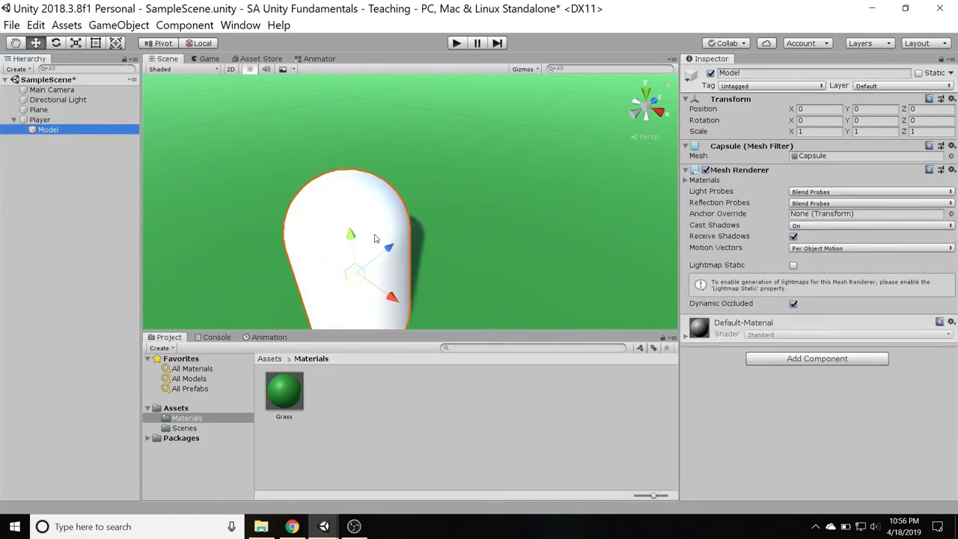
middle_drag(375, 235, 387, 212)
scroll(418, 242, down, 3)
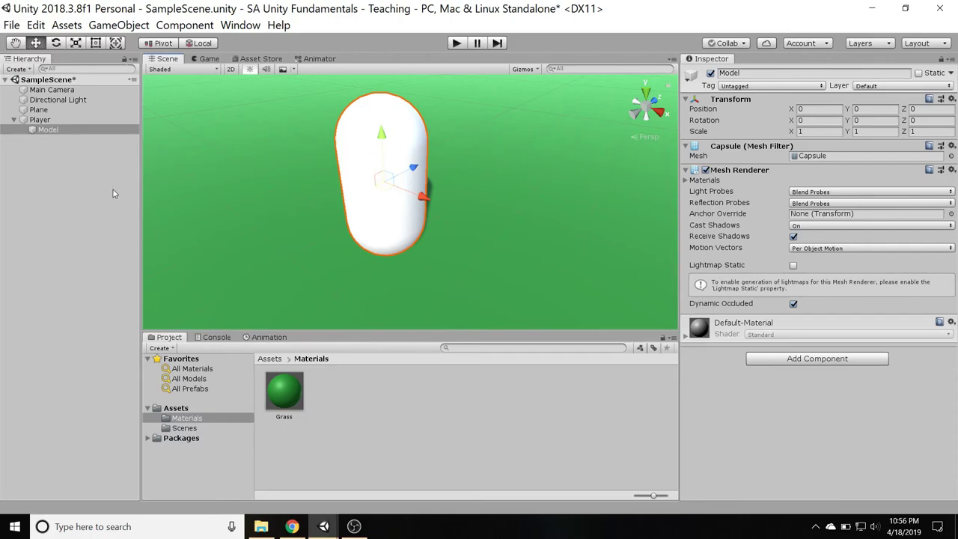
click(39, 157)
click(46, 131)
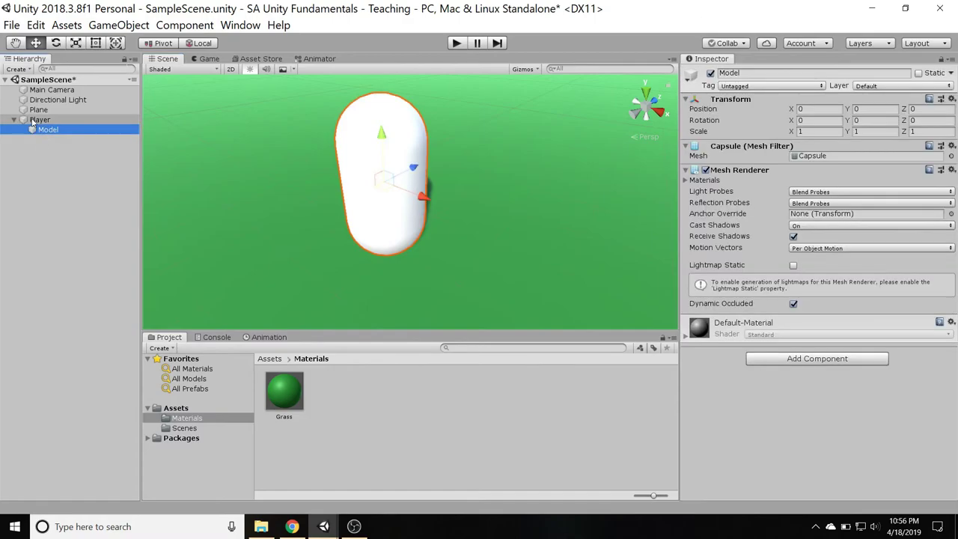
double_click(46, 131)
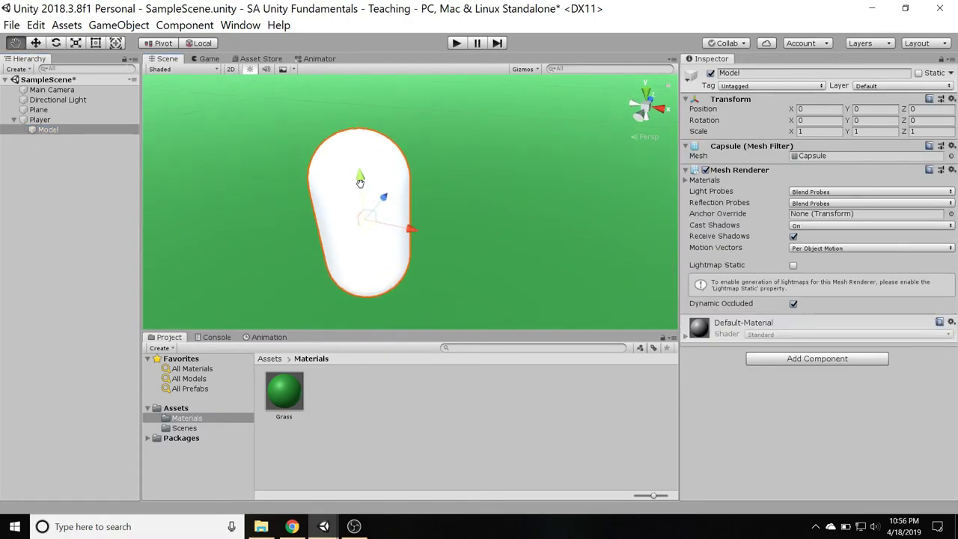
right_click(48, 132)
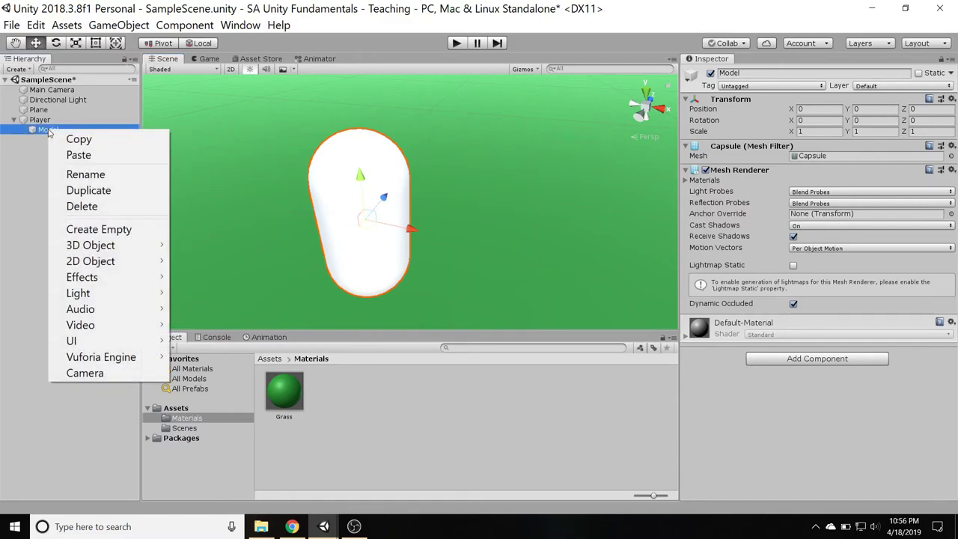
mouse_move(95, 247)
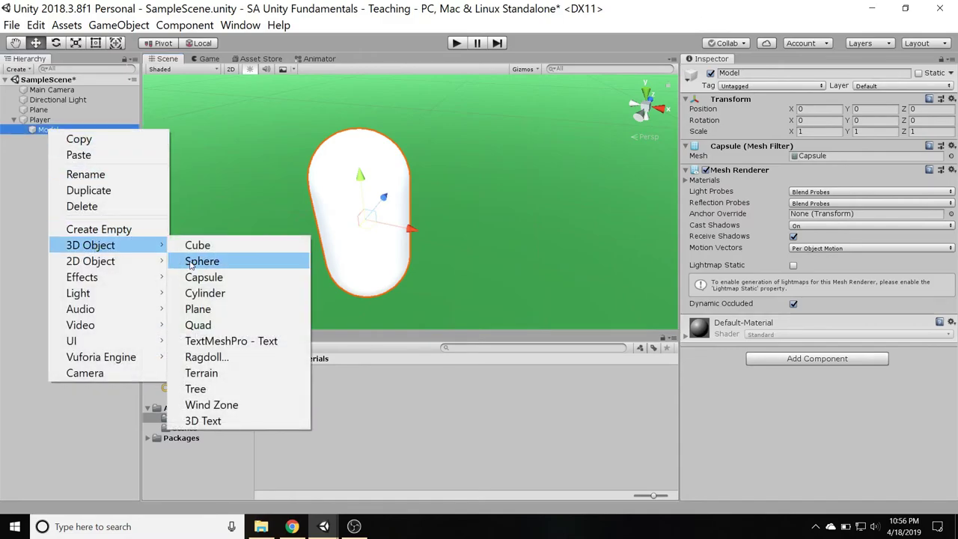
click(198, 245)
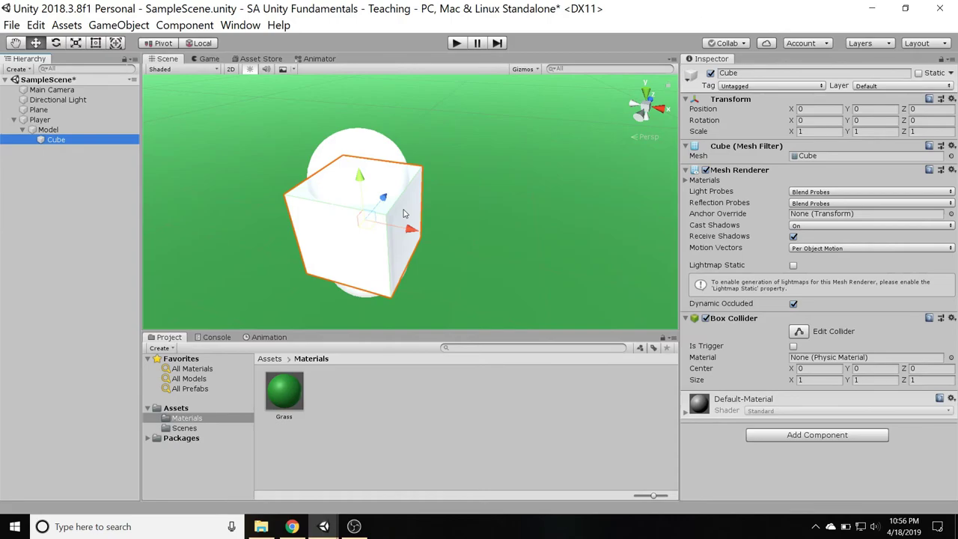
- Flatten the cube by scaling it freehand along the Y axis to about 0.27
right_drag(445, 203, 353, 168)
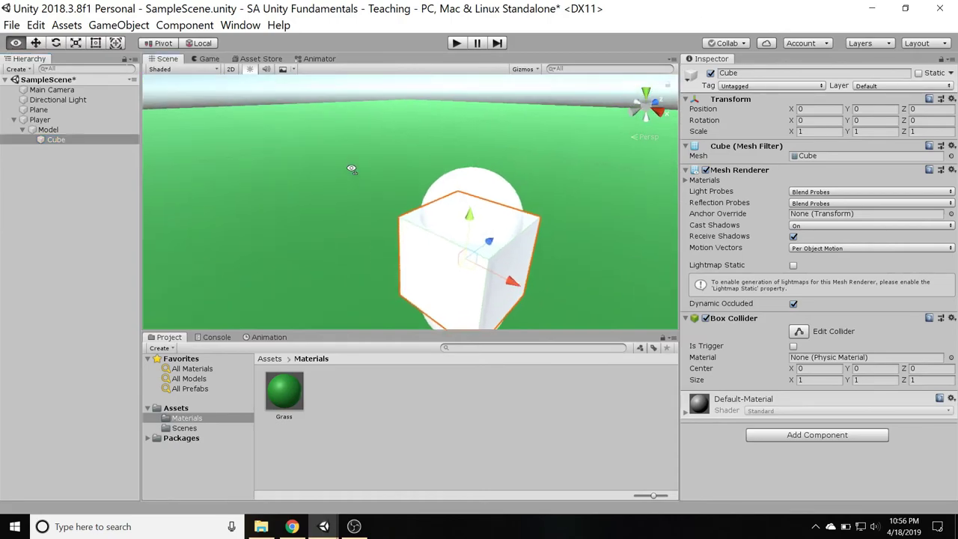
middle_drag(352, 168, 337, 157)
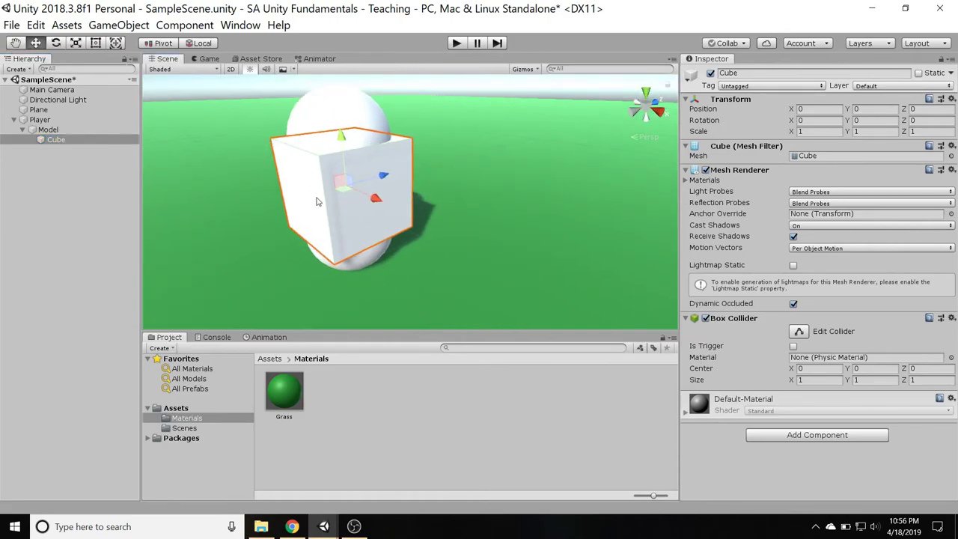
alt+drag(316, 201, 329, 149)
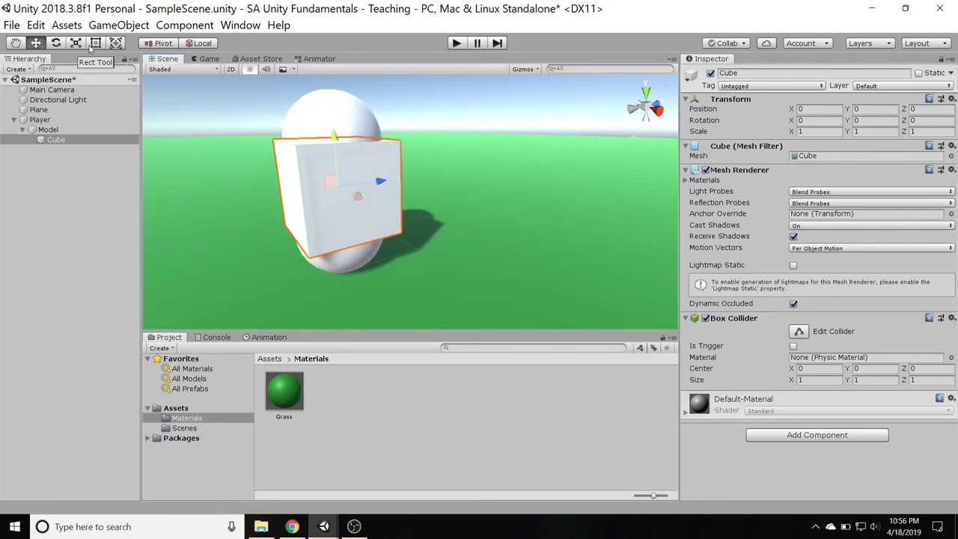
click(76, 43)
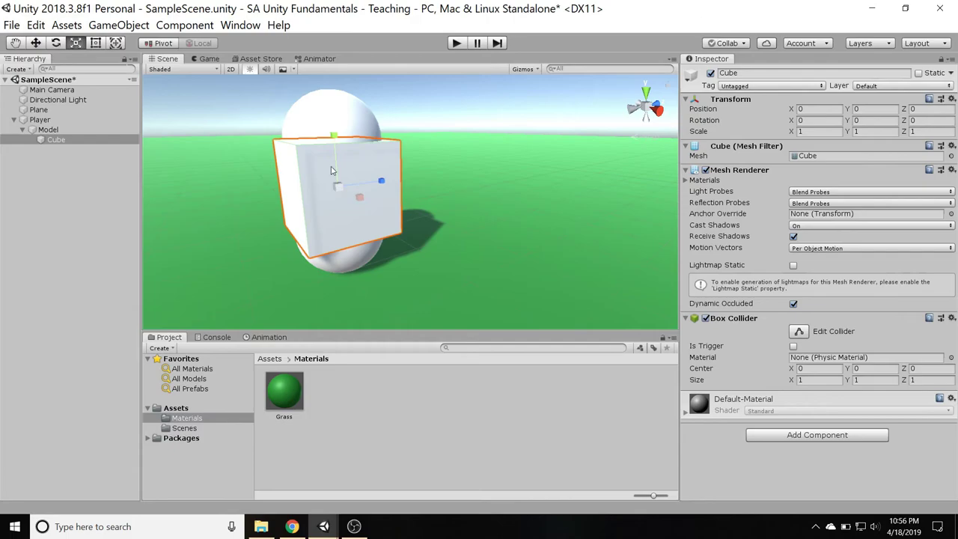
drag(335, 137, 341, 169)
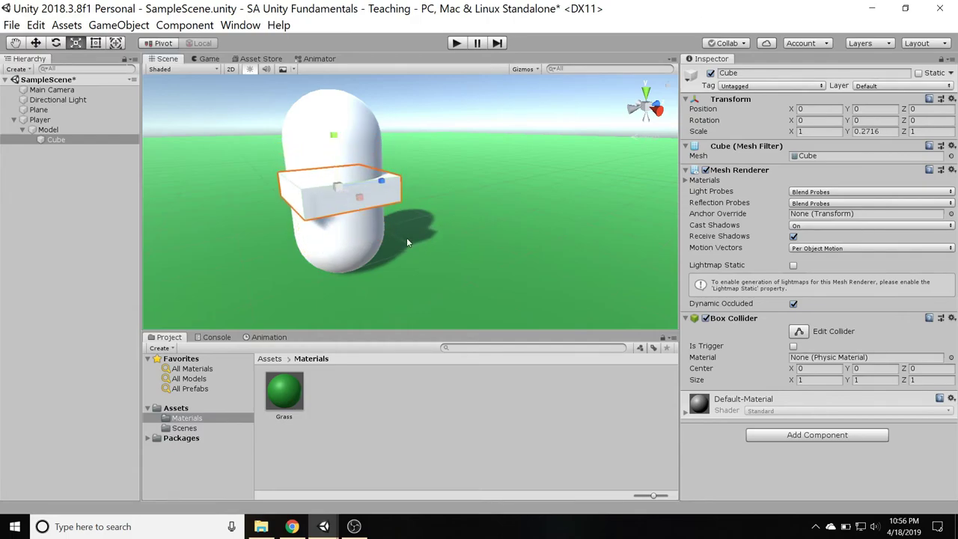
- Narrow the flattened cube by scaling it freehand along the Z axis to about 0.73
alt+drag(406, 241, 352, 231)
middle_drag(392, 207, 310, 184)
alt+drag(336, 188, 361, 178)
drag(361, 178, 359, 178)
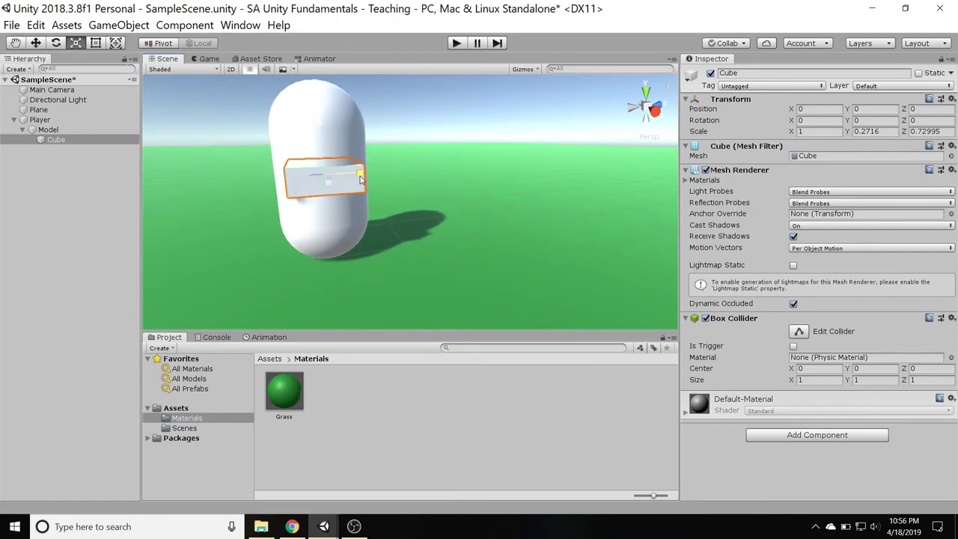
- Raise the cube freehand along the Y axis to a position of about 0.485, near the capsule's head
click(35, 43)
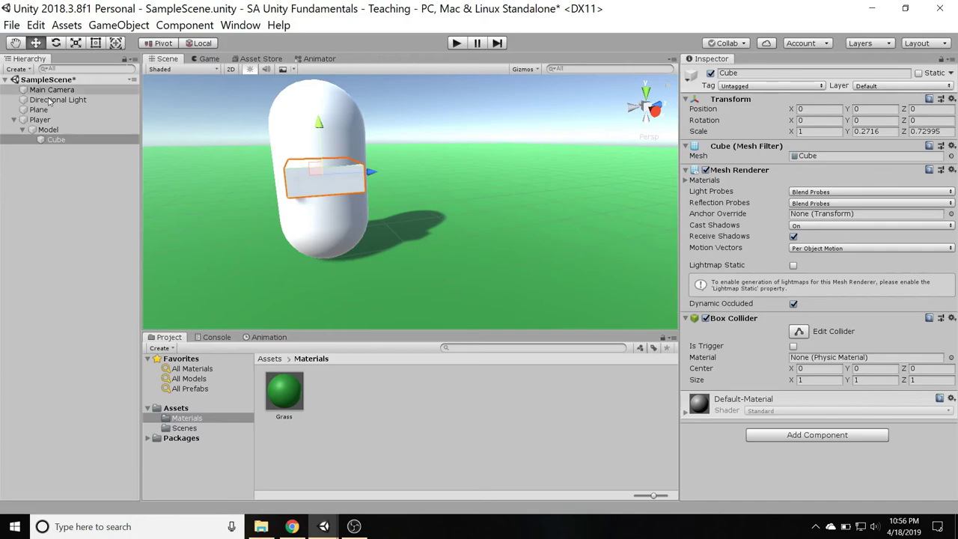
right_drag(157, 148, 289, 152)
middle_drag(289, 152, 376, 157)
right_drag(471, 209, 315, 179)
middle_drag(315, 180, 322, 172)
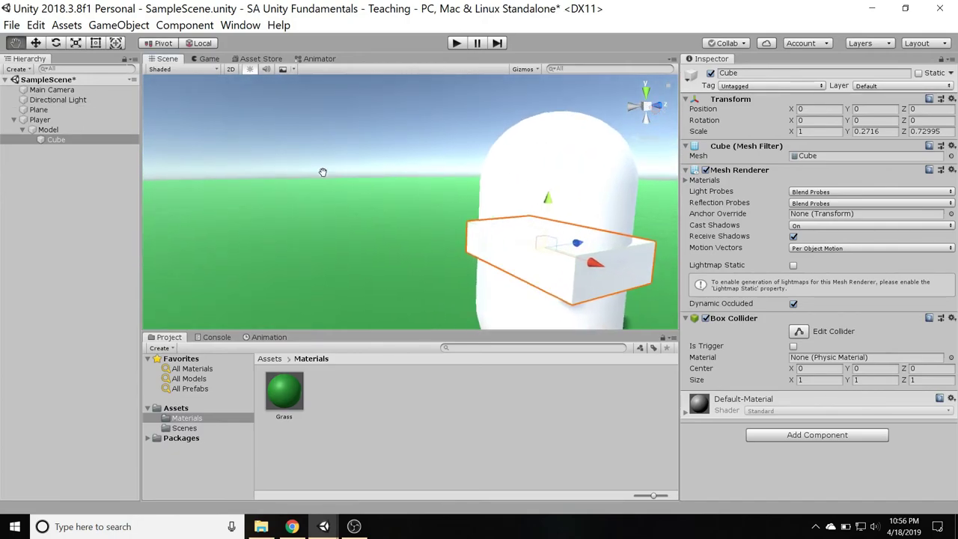
right_drag(323, 172, 270, 168)
drag(320, 185, 323, 122)
right_drag(329, 149, 460, 234)
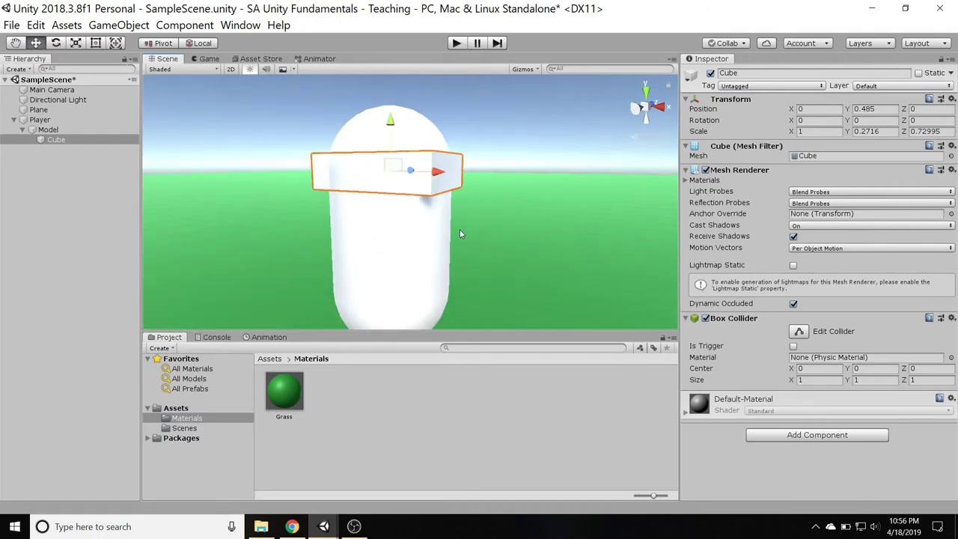
- Narrow the cube freehand to about 0.45 along X and move it forward along Z to about 0.21
click(75, 43)
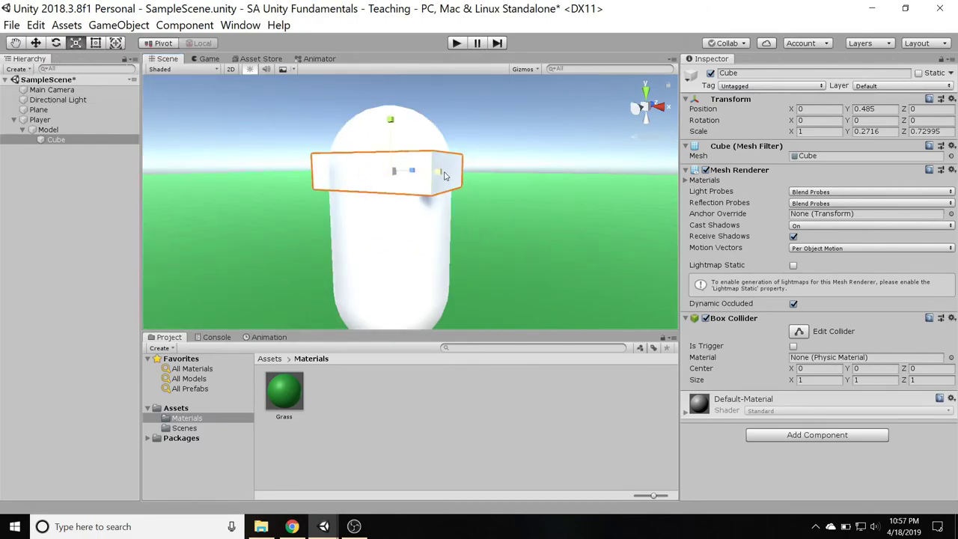
drag(440, 178, 324, 262)
key(w)
drag(369, 187, 389, 181)
middle_drag(389, 182, 258, 231)
alt+drag(404, 209, 299, 247)
middle_drag(299, 228, 263, 231)
scroll(264, 228, up, 3)
alt+drag(280, 238, 506, 175)
alt+drag(406, 172, 366, 257)
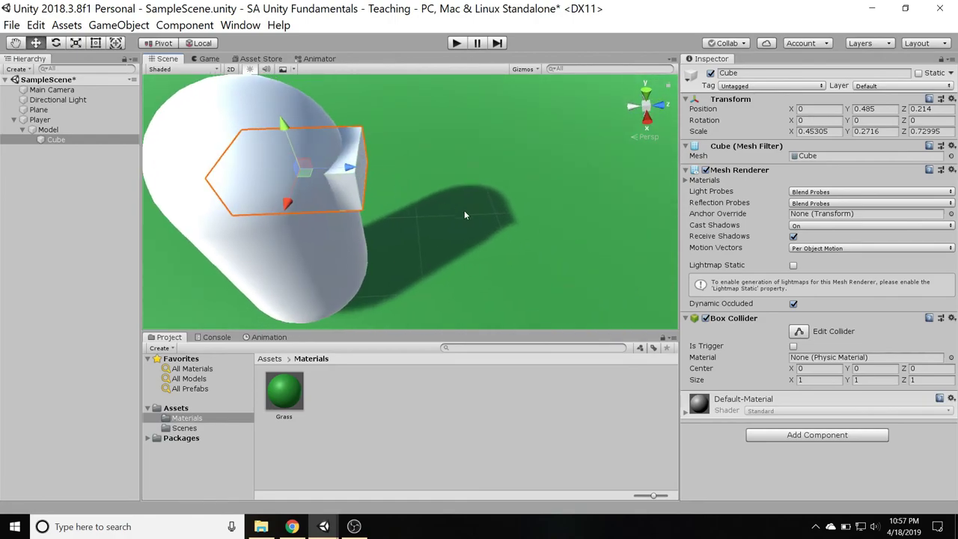
alt+drag(465, 216, 299, 224)
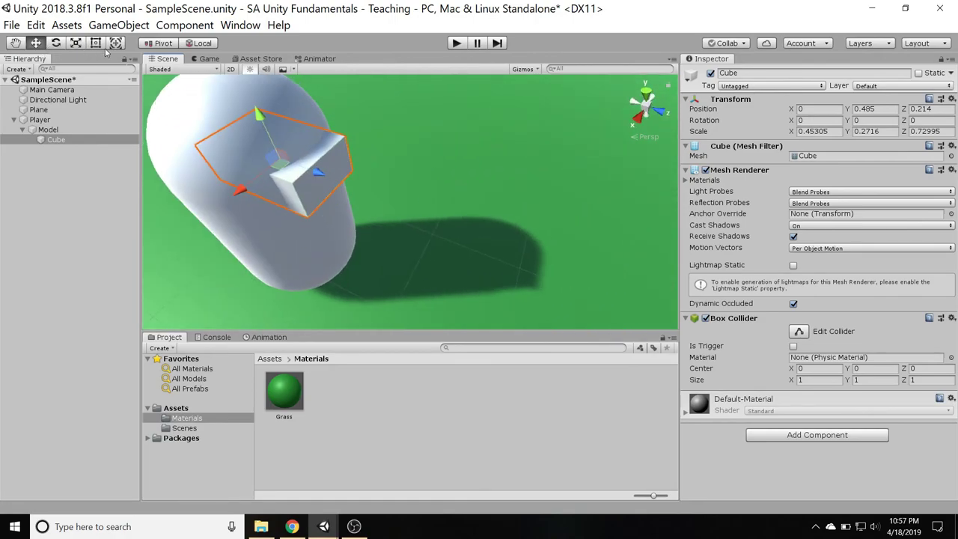
- Scale the cube freehand to about 0.66 along the X axis and about 0.36 along the Z axis
click(75, 44)
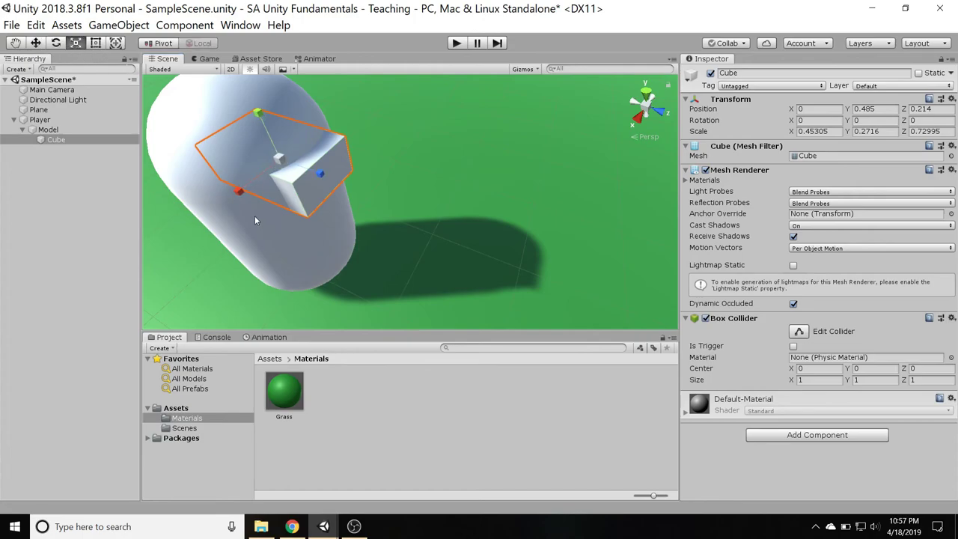
drag(238, 190, 223, 207)
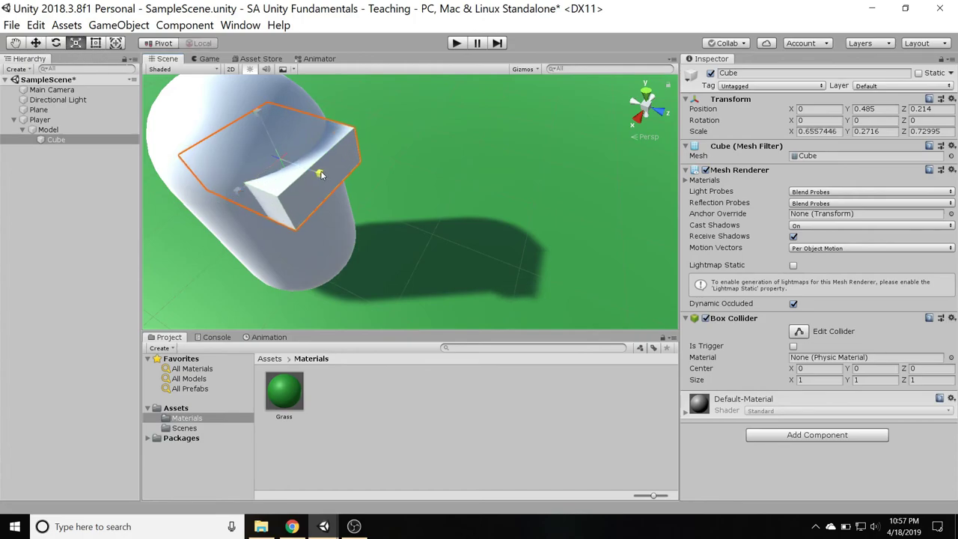
drag(320, 175, 479, 167)
- Move the cube freehand along the Z axis to about 0.41 so it protrudes from the capsule's face
click(35, 43)
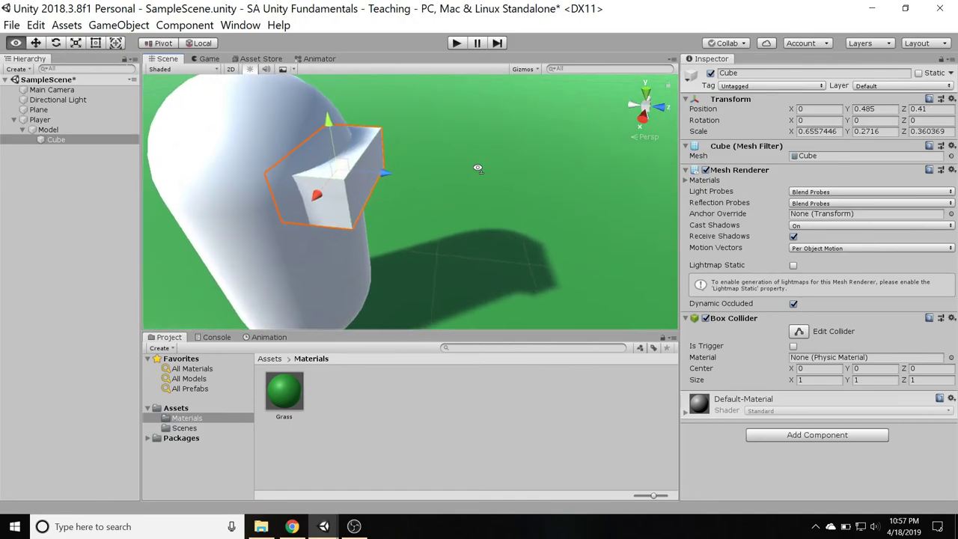
middle_drag(479, 166, 494, 181)
right_drag(494, 182, 458, 159)
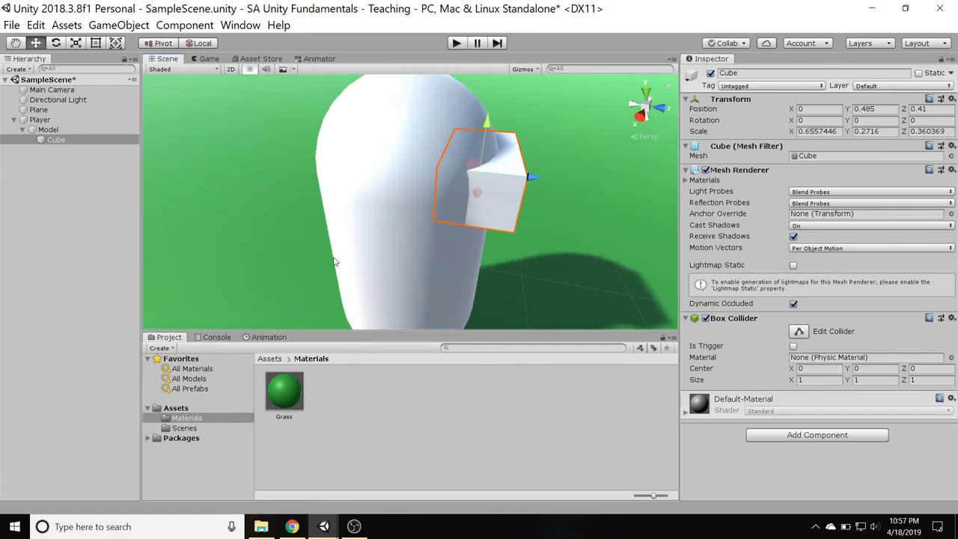
right_drag(343, 235, 295, 220)
scroll(295, 220, down, 4)
mouse_move(352, 250)
alt+mouse_down()
mouse_move(318, 237)
mouse_move(361, 253)
alt+mouse_up()
scroll(329, 249, up, 2)
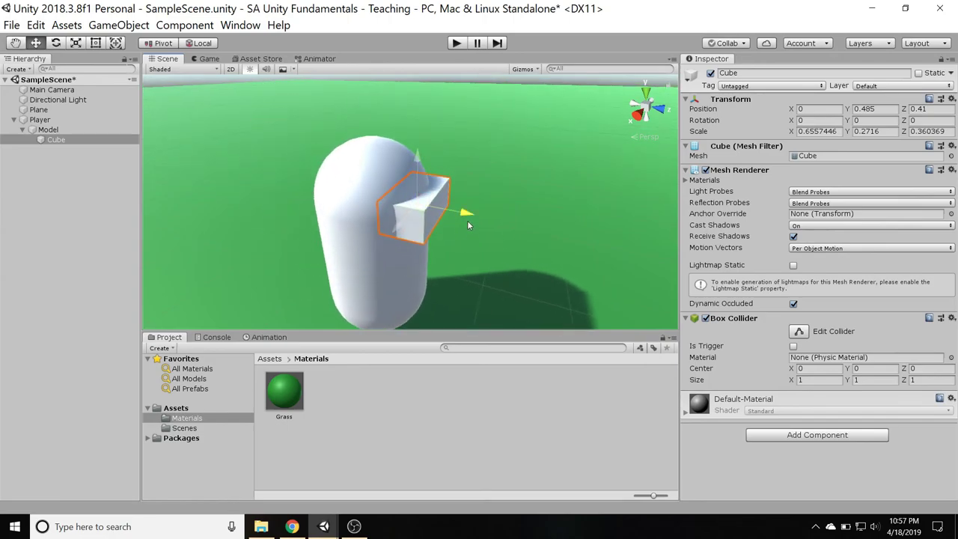
- Create a new material named Goggles in the Materials folder
click(325, 411)
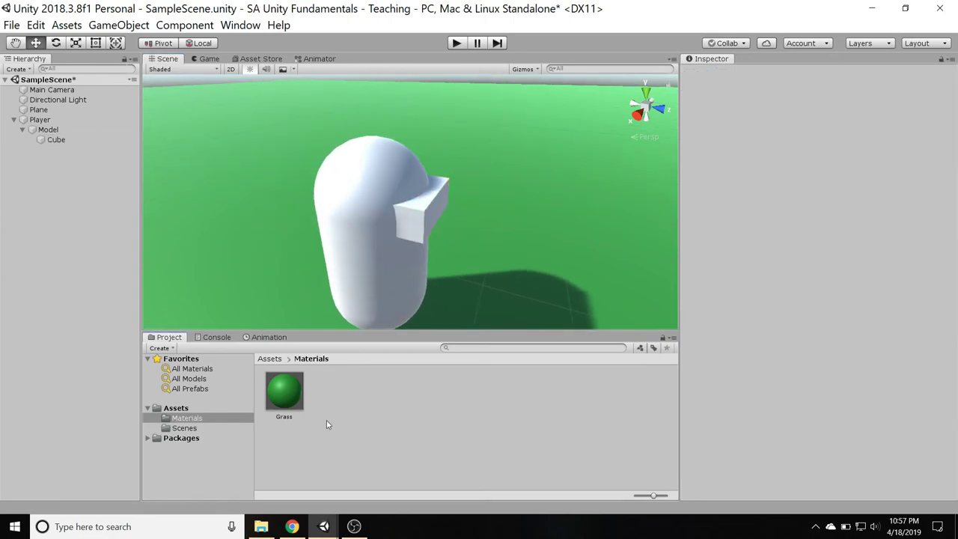
right_click(337, 404)
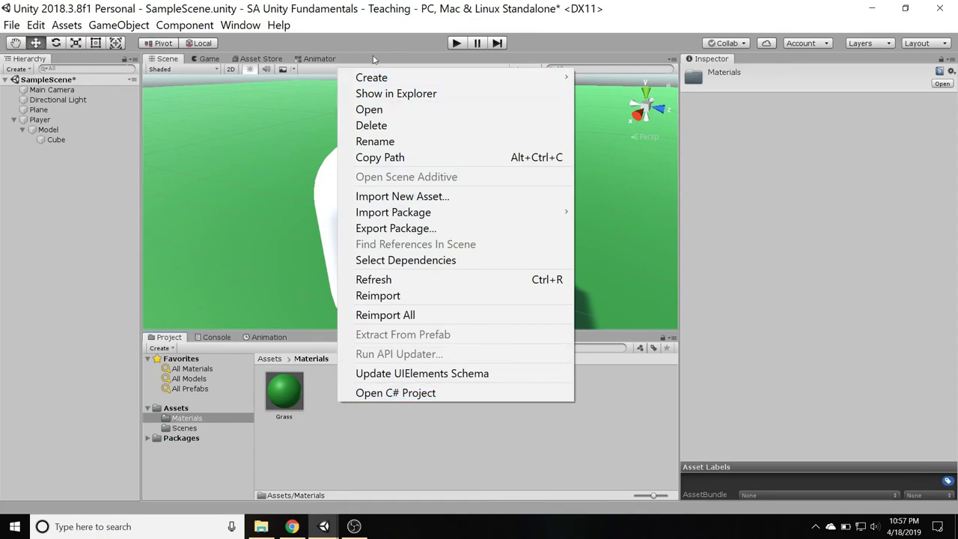
mouse_move(512, 86)
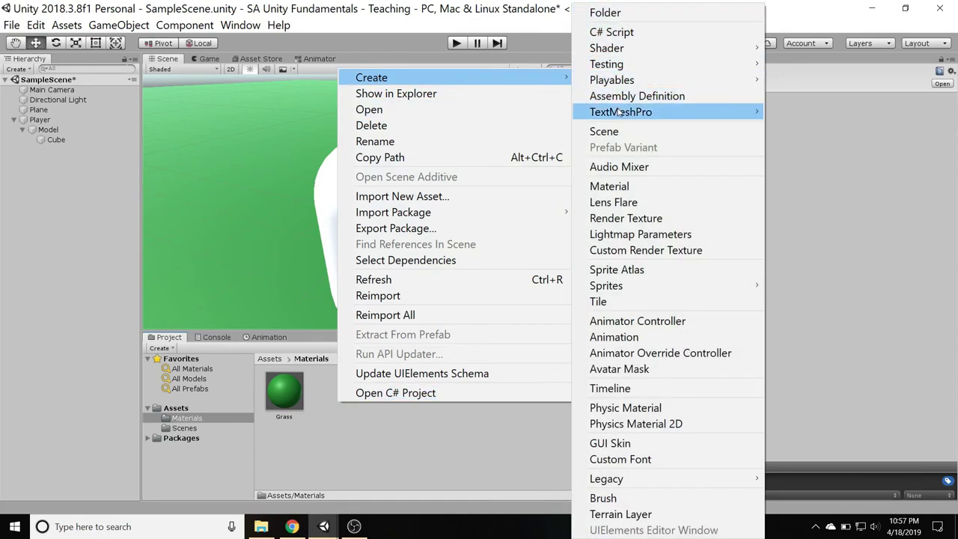
click(618, 186)
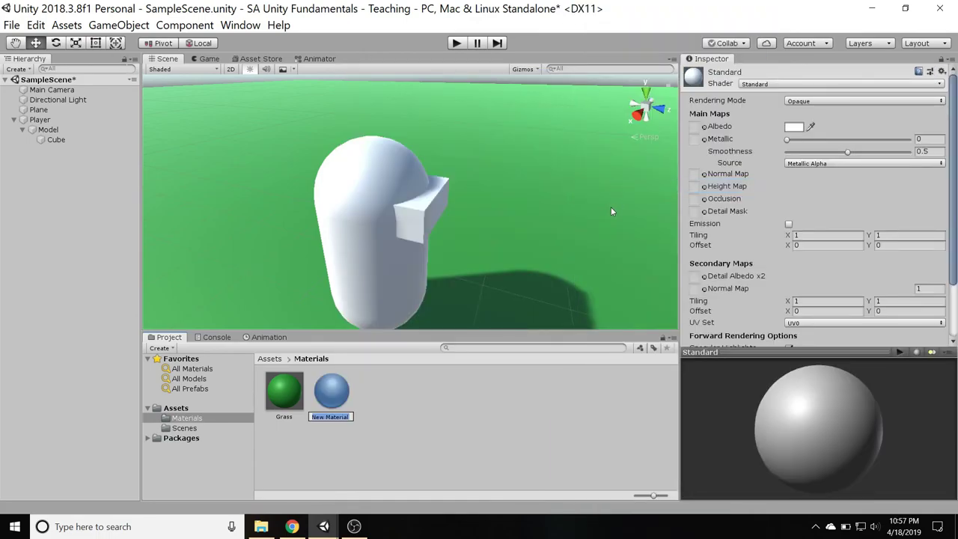
text(Goggles)
key(Return)
- Set the Goggles material's Albedo colour to black (000000)
click(794, 127)
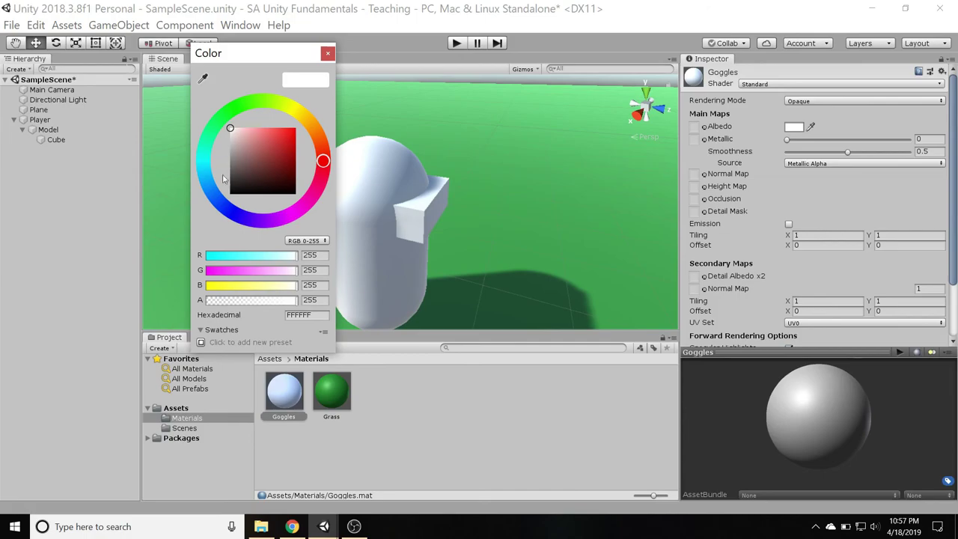
click(231, 192)
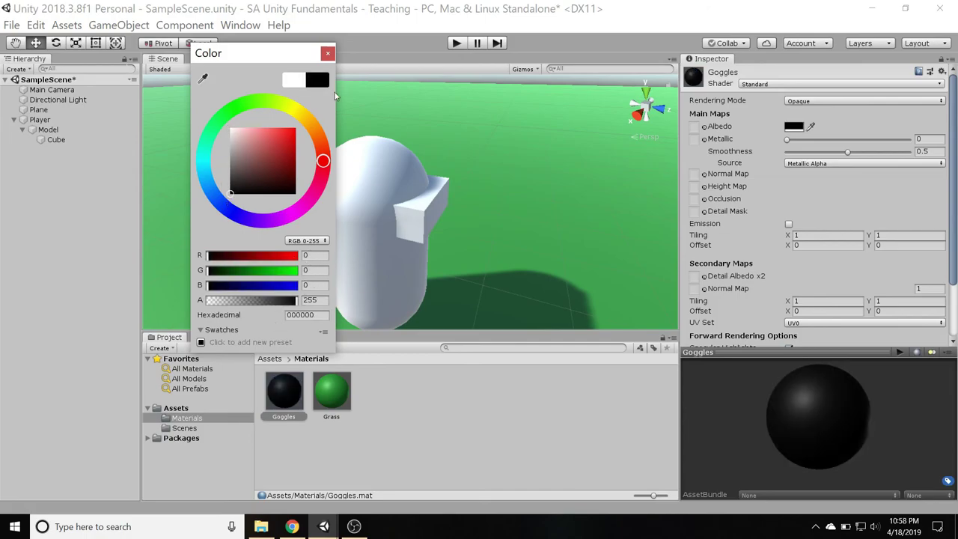
click(327, 53)
- Apply the Goggles material to the cube on the Player's face and view it from the front and back
drag(282, 404, 425, 226)
right_drag(421, 239, 337, 213)
scroll(341, 224, up, 5)
scroll(345, 232, down, 6)
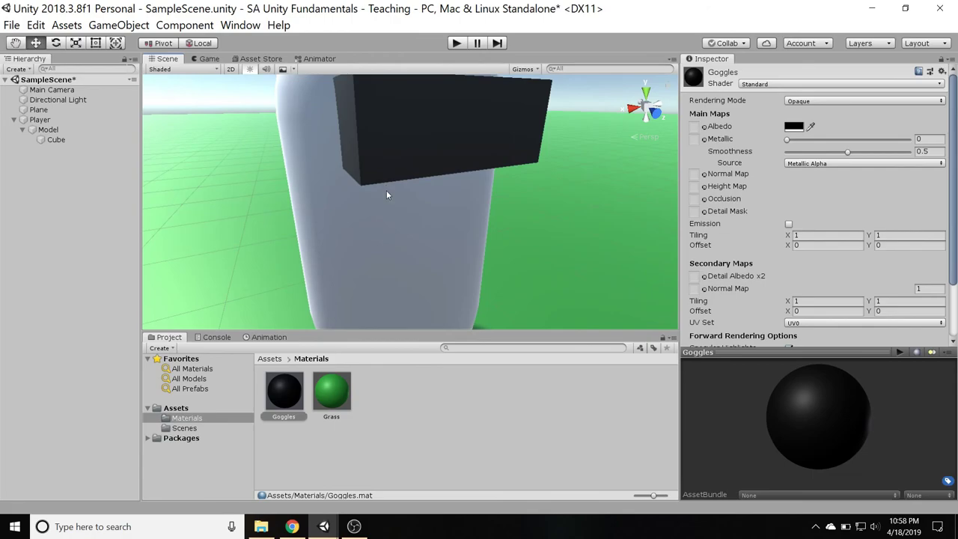
alt+drag(440, 210, 394, 245)
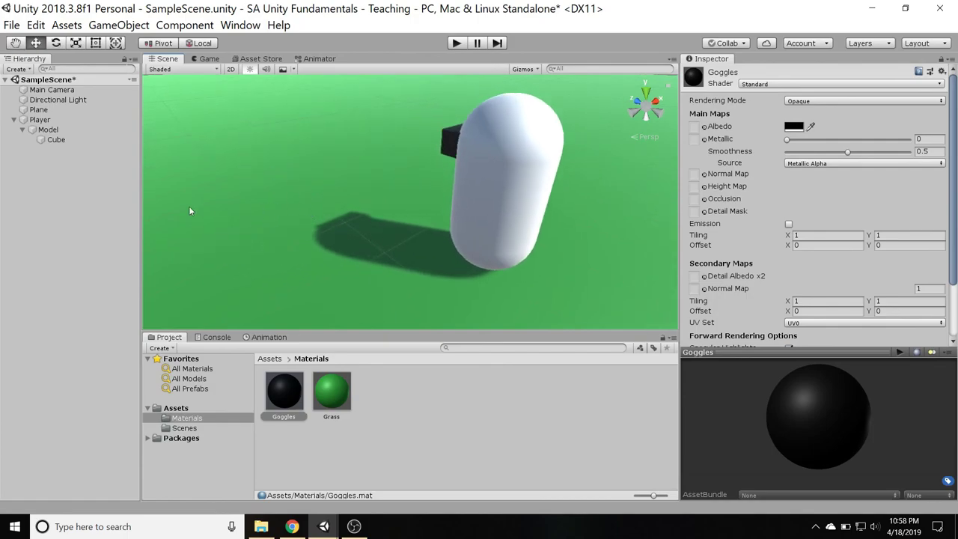
middle_drag(338, 190, 314, 198)
middle_drag(497, 218, 449, 225)
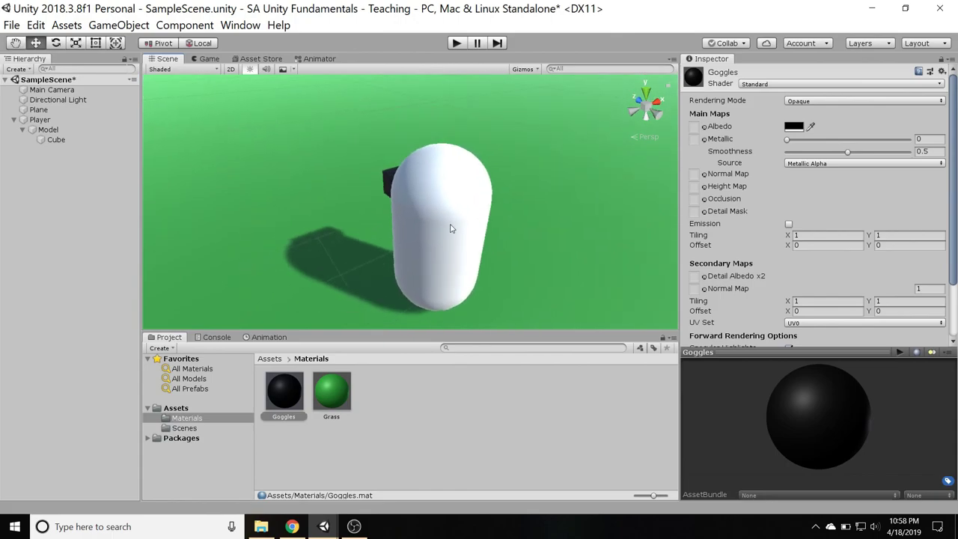
- Move the whole Player object freehand along the X axis to about 2.28 and along the Z axis
click(40, 119)
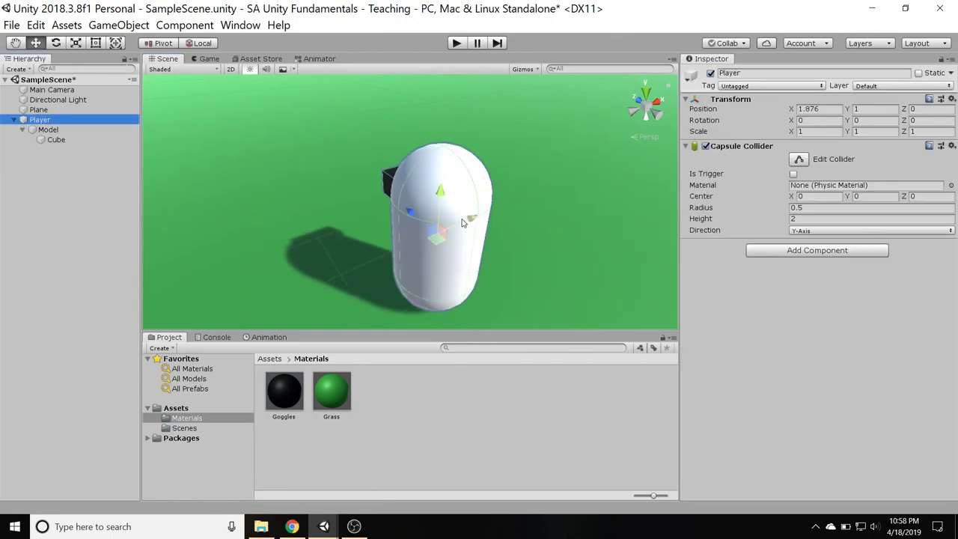
drag(484, 220, 535, 300)
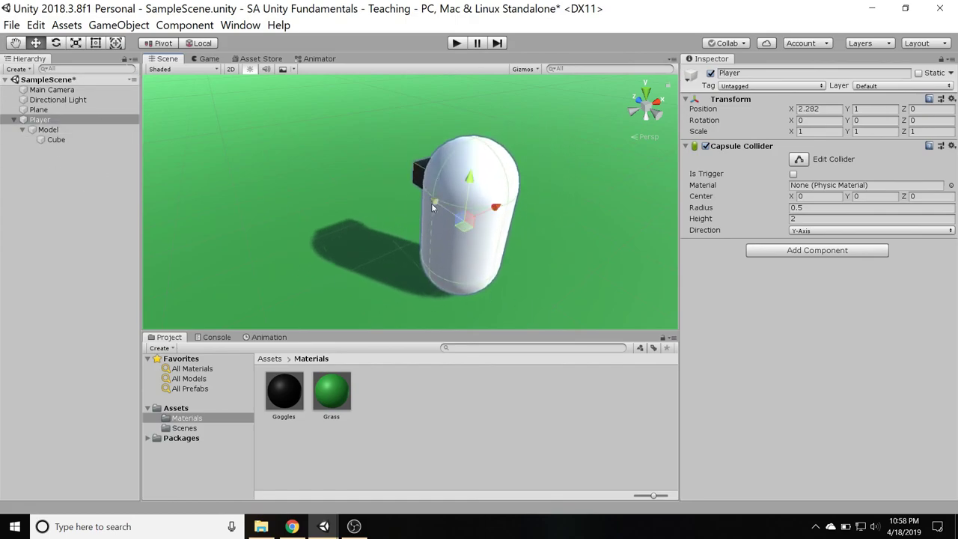
drag(432, 206, 476, 252)
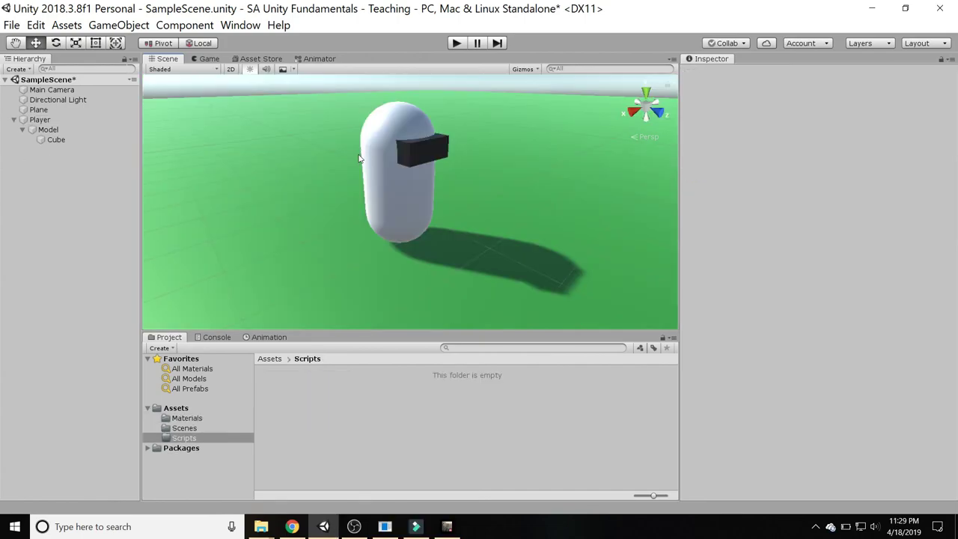